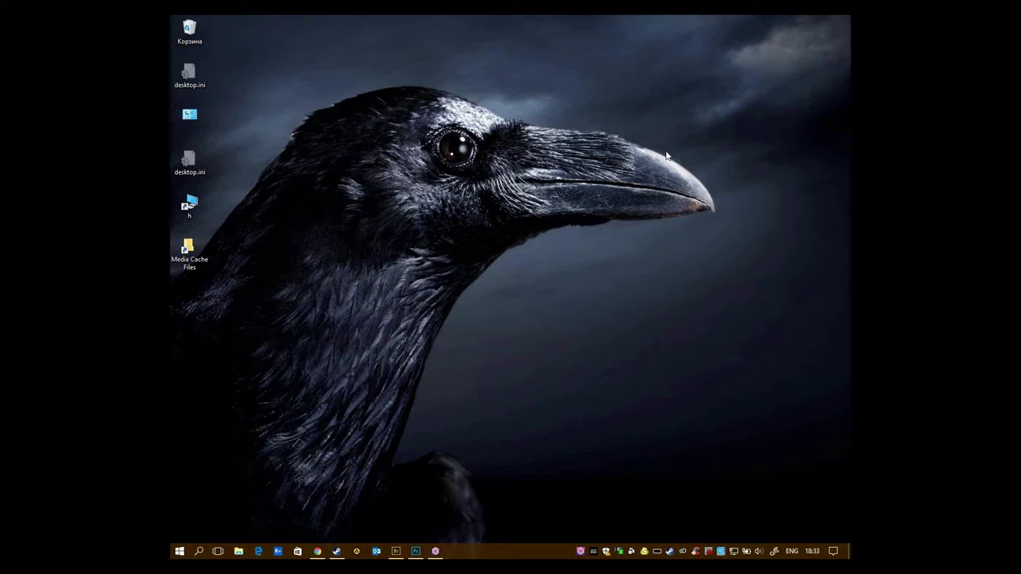
# - Restore the Photoshop window from the taskbar
pyautogui.click(416, 551)
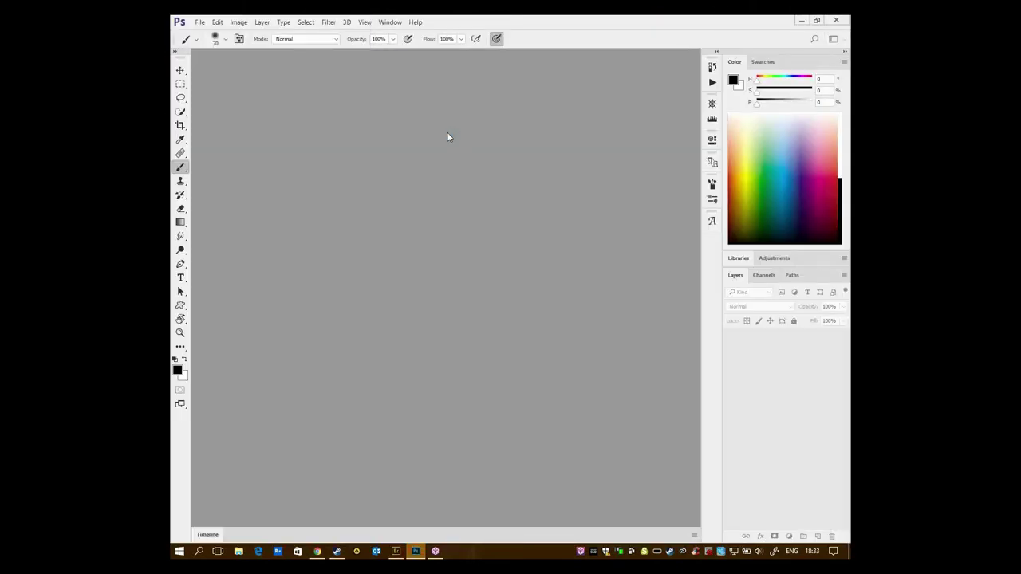
# - Create Untitled-1, a blank white 1280 × 720 px RGB/8 document
pyautogui.hotkey('ctrl', 'n')
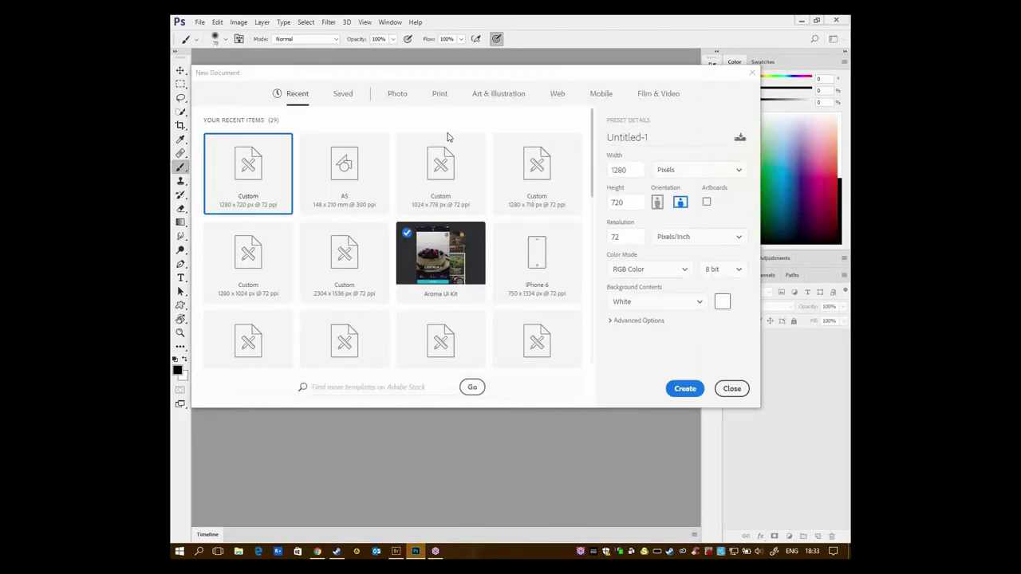
pyautogui.click(687, 394)
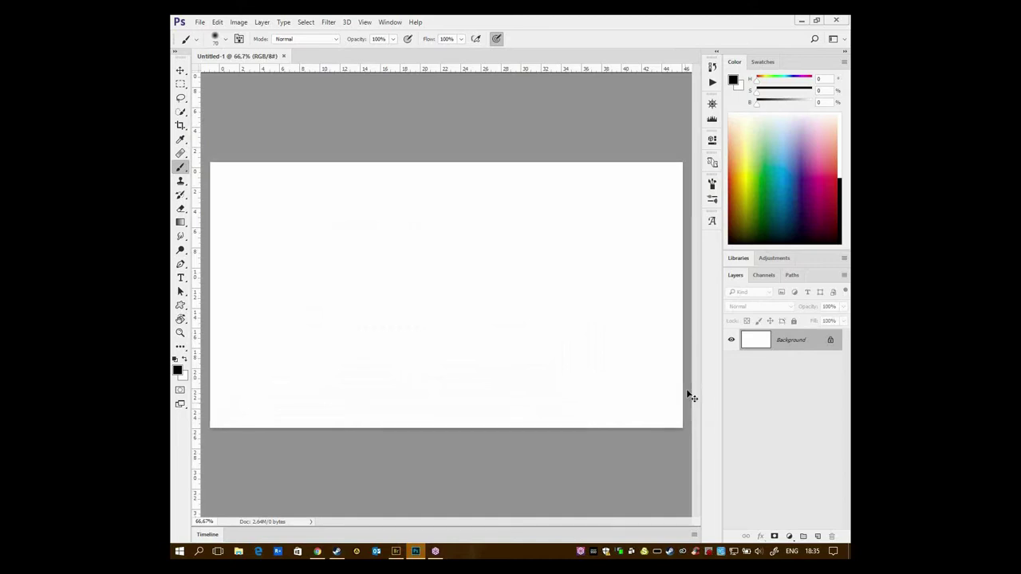
# - Zoom the blank canvas to 100% and reduce the brush size from 60 to 15
pyautogui.hotkey('ctrl', '+')
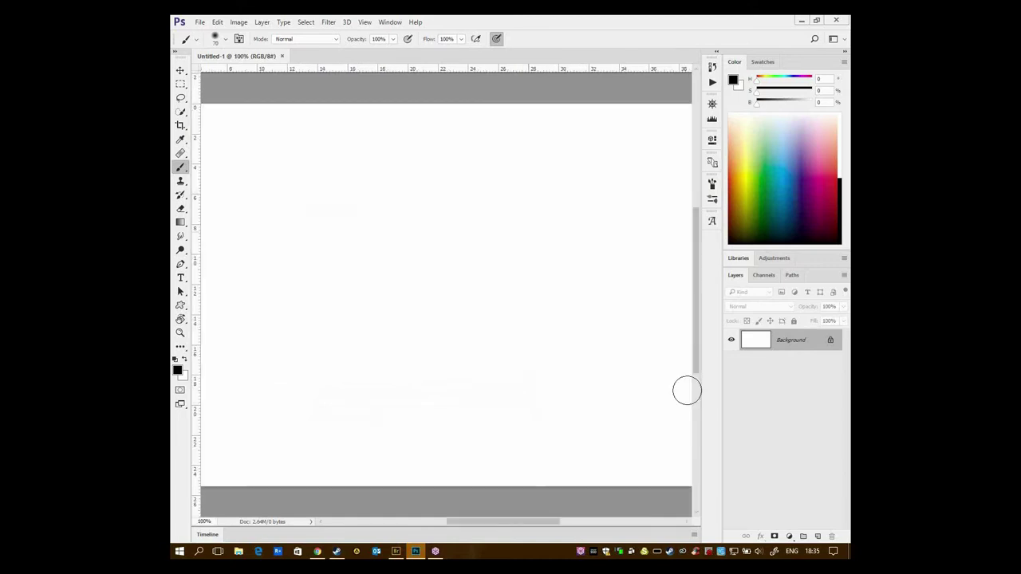
pyautogui.press('[')
pyautogui.press('[')
pyautogui.press('[')
pyautogui.press('[')
pyautogui.press('[')
pyautogui.press('[')
pyautogui.press('[')
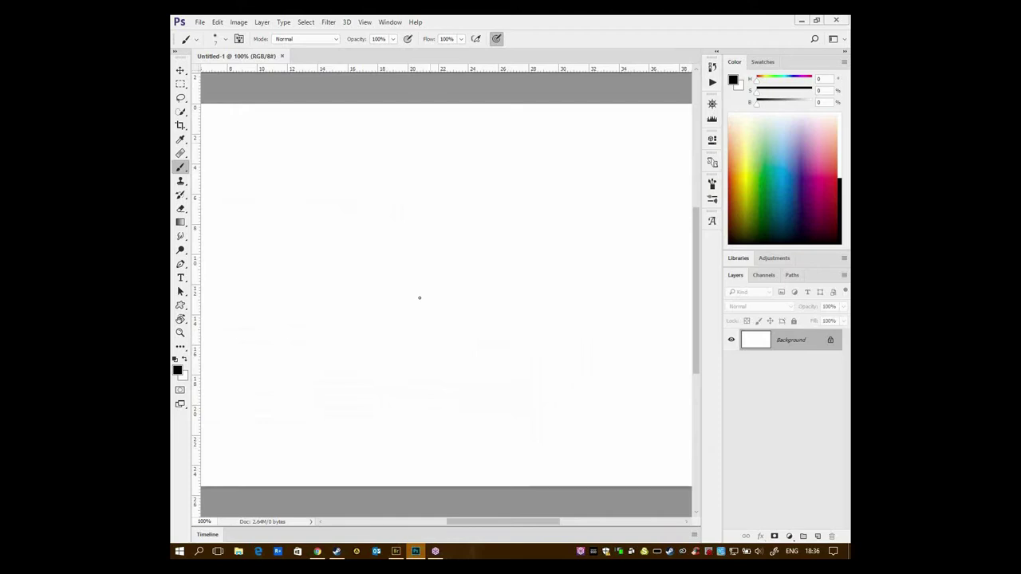
# - Brush a small box near the top, an ellipse with a spiral circle, and a thick base line
pyautogui.moveTo(429, 148)
pyautogui.mouseDown()
pyautogui.moveTo(471, 145)
pyautogui.moveTo(458, 146)
pyautogui.mouseUp()
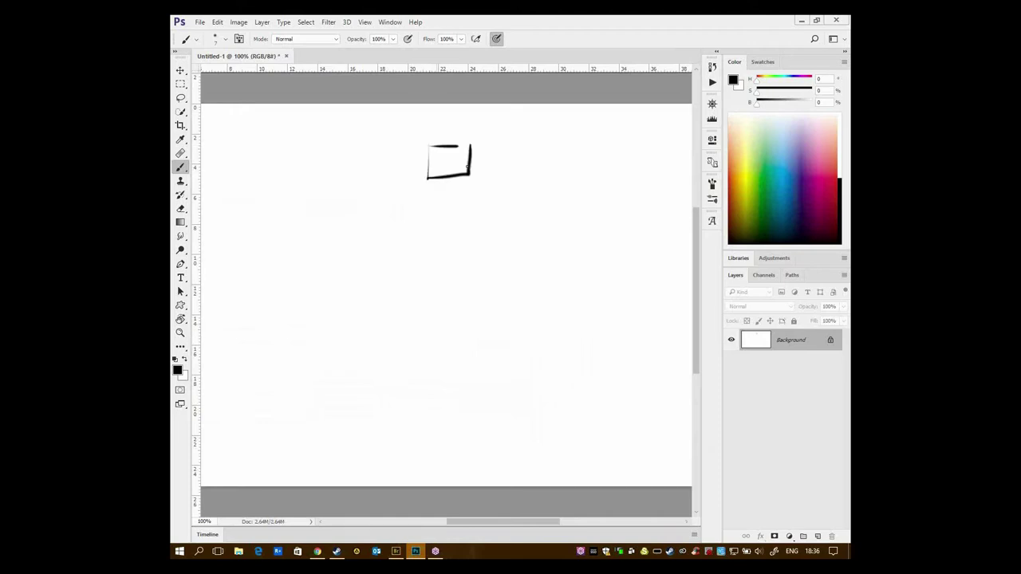
pyautogui.moveTo(429, 345)
pyautogui.mouseDown()
pyautogui.moveTo(452, 359)
pyautogui.moveTo(460, 351)
pyautogui.moveTo(437, 250)
pyautogui.moveTo(463, 328)
pyautogui.mouseUp()
pyautogui.moveTo(441, 358); pyautogui.dragTo(492, 359)
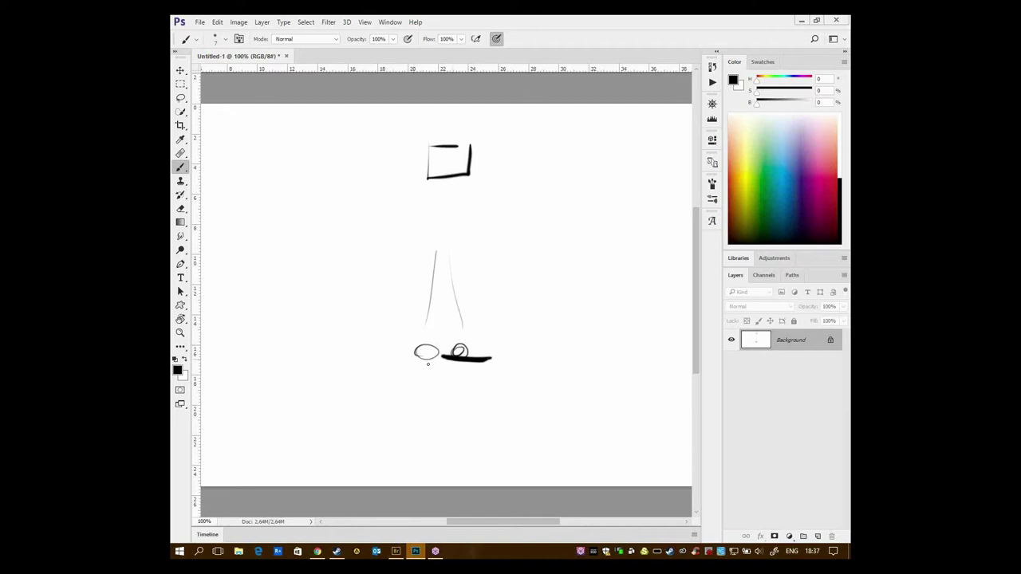
# - Paint a horizontal stroke under the left ellipse to join the base line
pyautogui.moveTo(428, 364)
pyautogui.mouseDown()
pyautogui.moveTo(412, 362)
pyautogui.moveTo(447, 359)
pyautogui.mouseUp()
# - In Bridge, select the DSC_9967 and then DSC_9966 ruins thumbnails
pyautogui.click(395, 551)
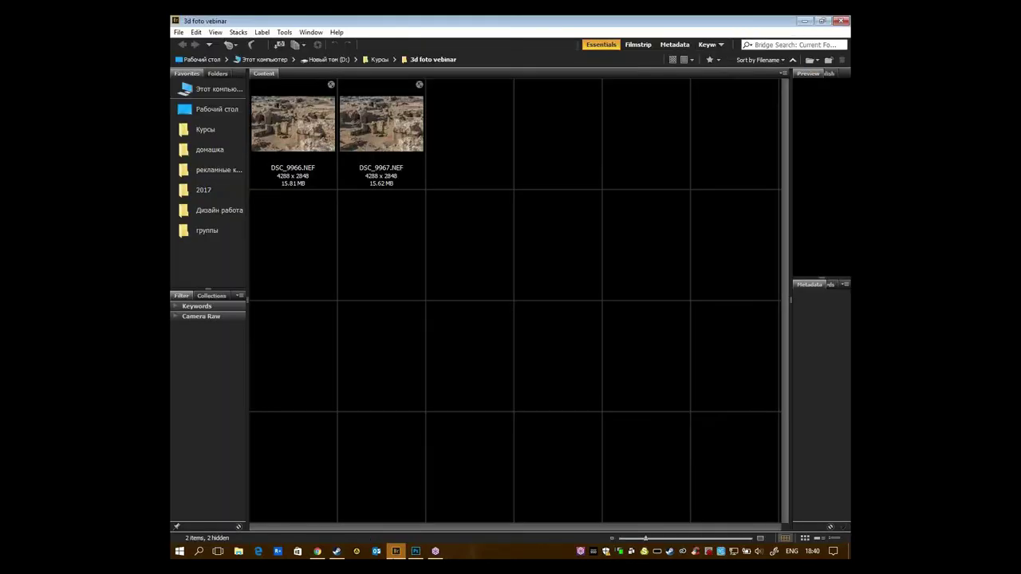
pyautogui.click(340, 150)
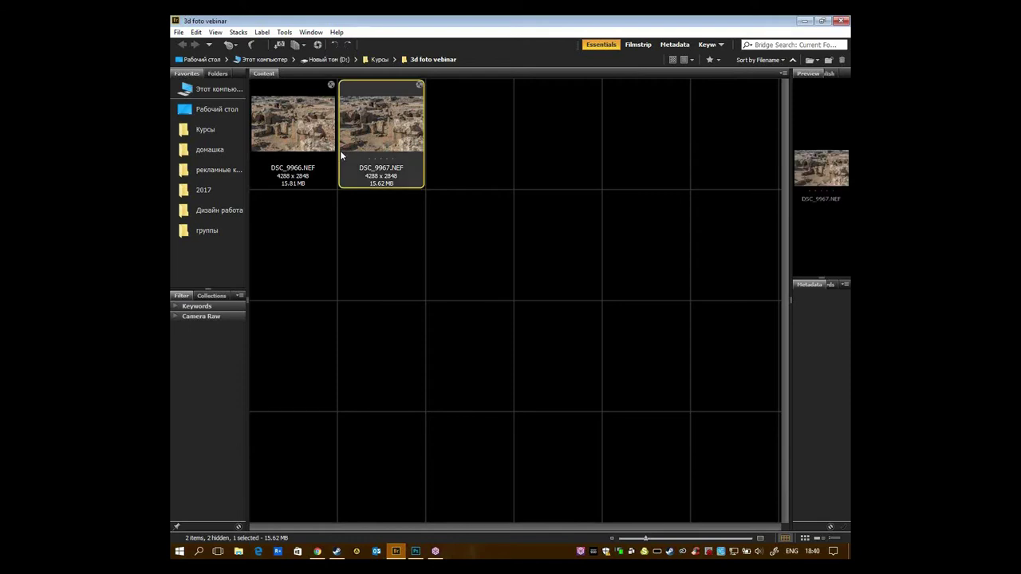
pyautogui.click(324, 184)
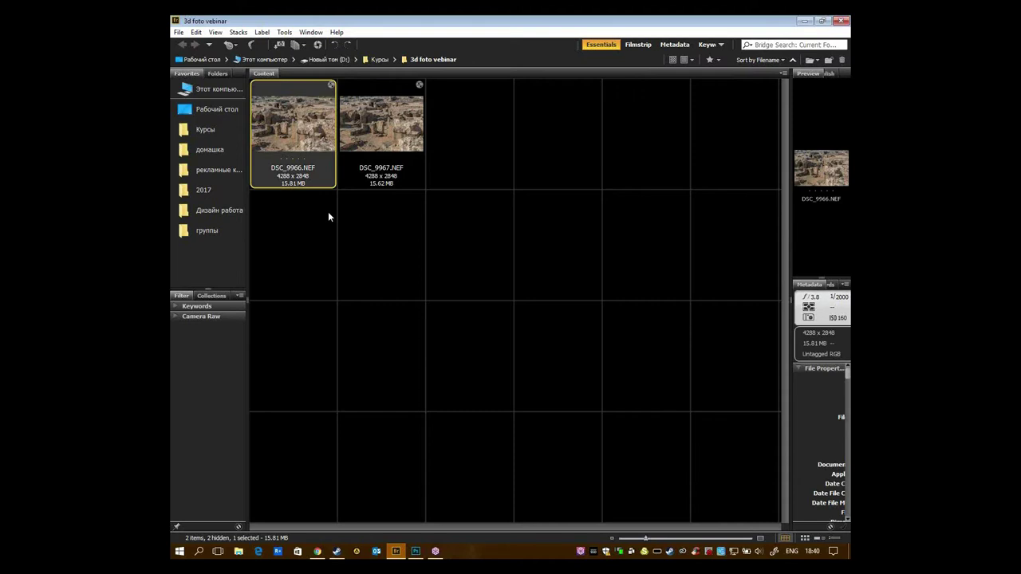
# - Compare DSC_9966 and DSC_9967 in full-screen preview, then select both NEFs together
pyautogui.press('space')
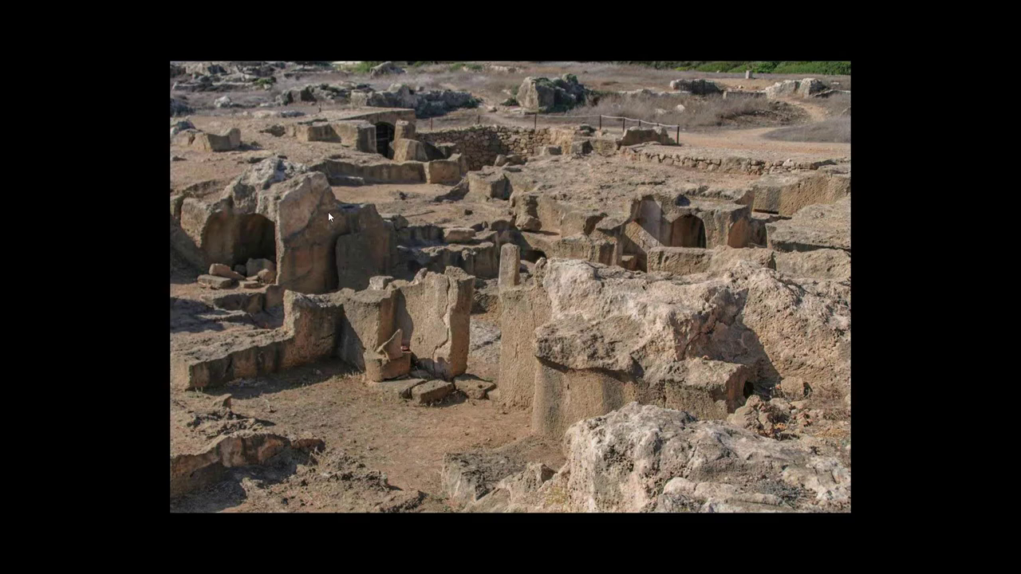
pyautogui.press('Right')
pyautogui.press('Left')
pyautogui.press('Right')
pyautogui.press('Left')
pyautogui.press('Right')
pyautogui.press('Left')
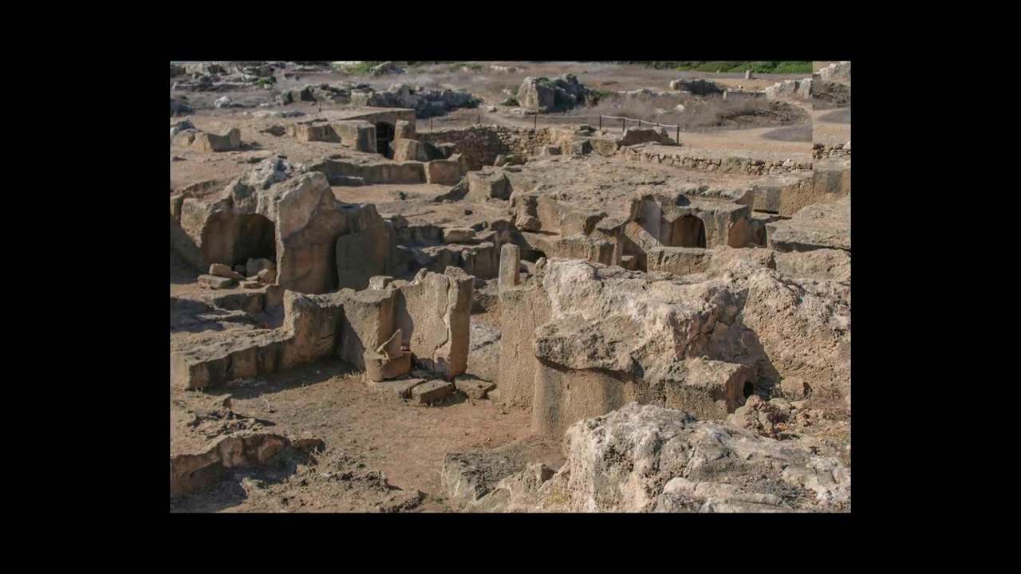
pyautogui.press('Right')
pyautogui.press('Left')
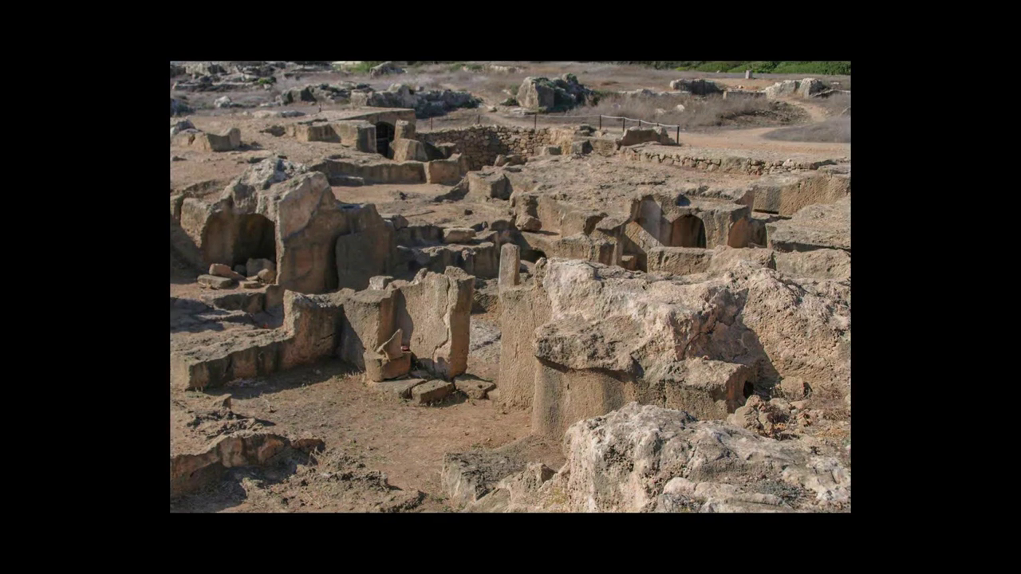
pyautogui.press('Right')
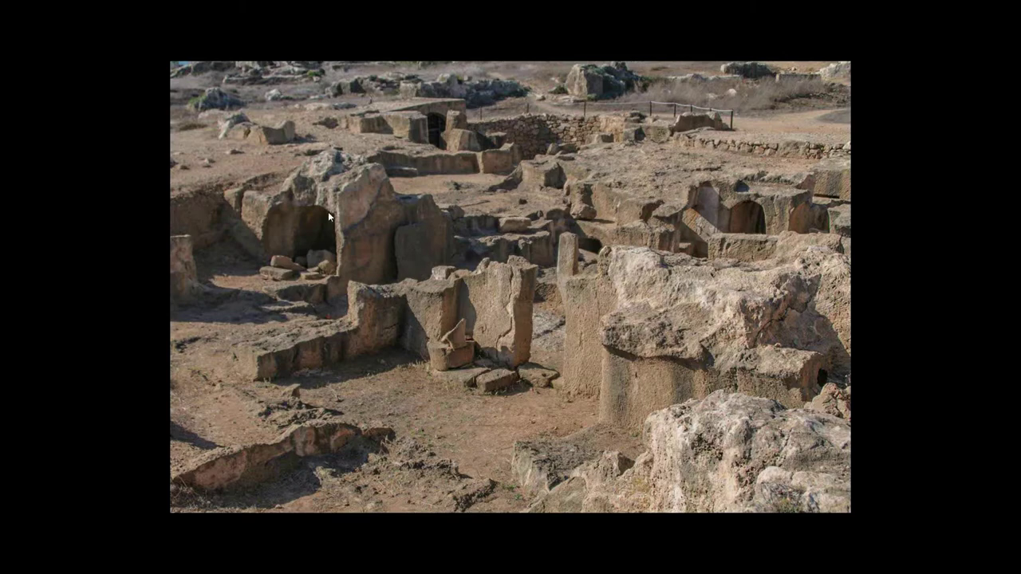
pyautogui.press('space')
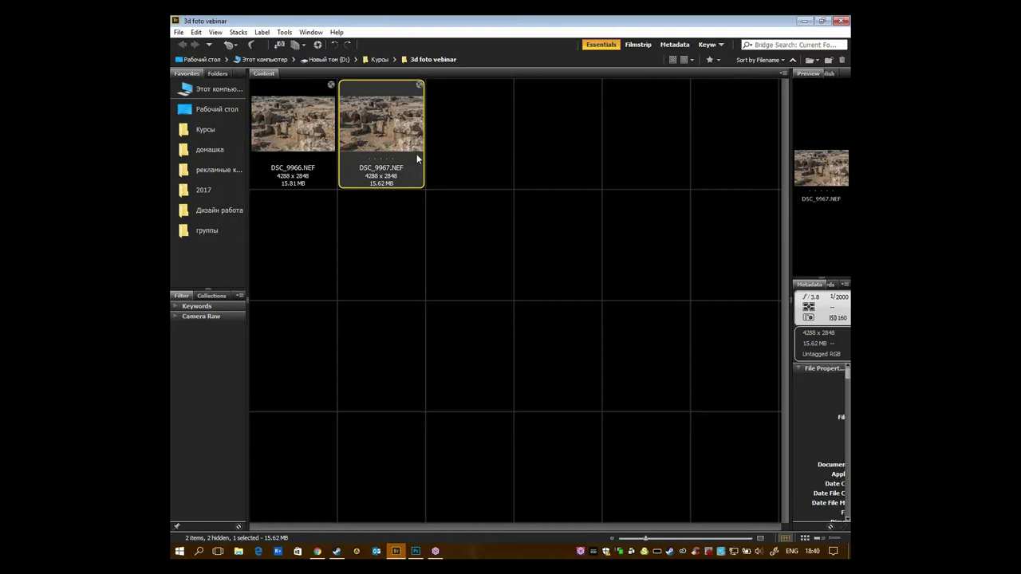
pyautogui.keyDown('ctrl'); pyautogui.click(295, 135); pyautogui.keyUp('ctrl')
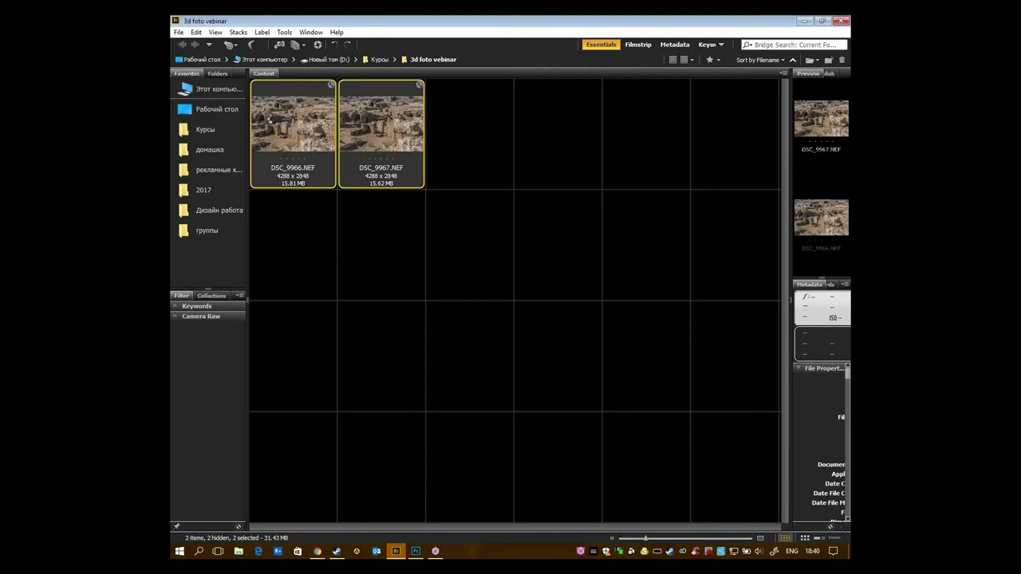
# - Open both NEFs from Camera Raw into Photoshop as sRGB, 8-bit, 300 ppi
pyautogui.doubleClick(272, 122)
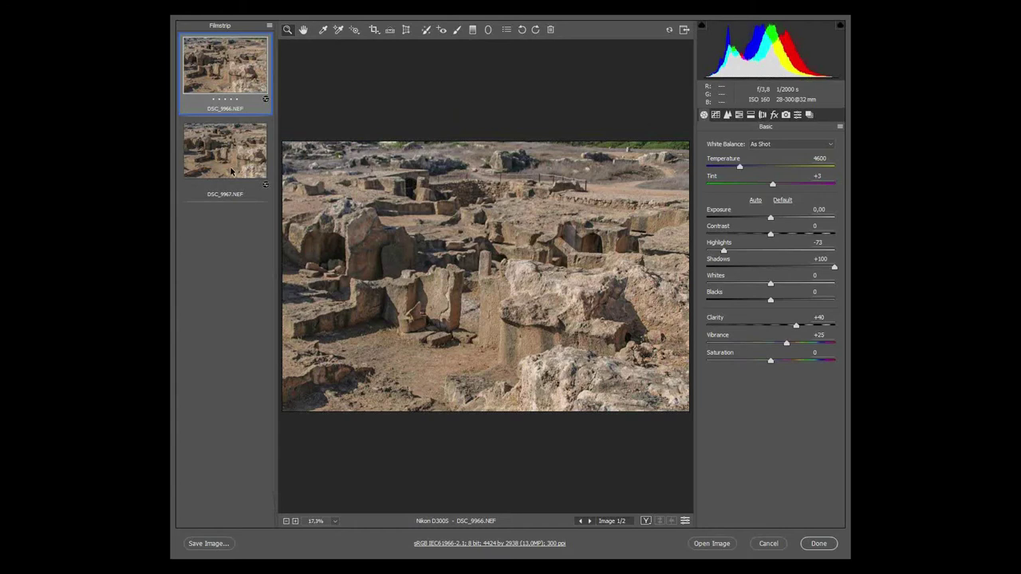
pyautogui.hotkey('ctrl', 'a')
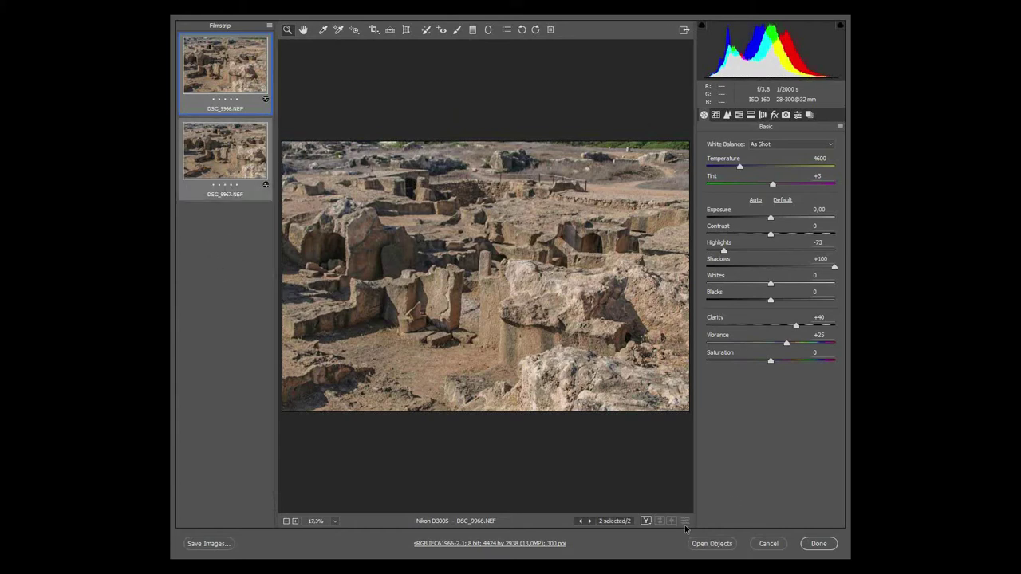
pyautogui.click(483, 544)
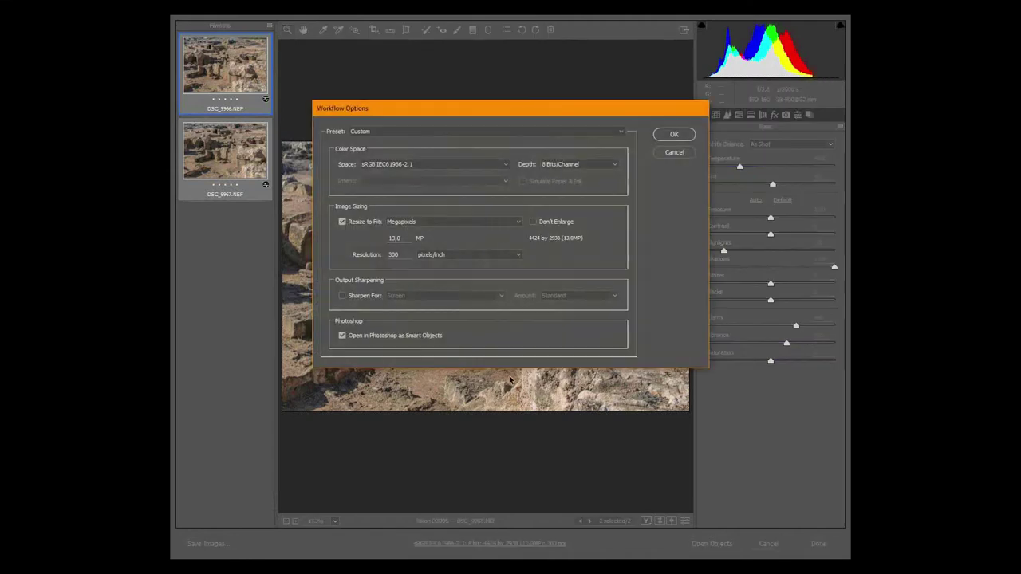
pyautogui.click(674, 134)
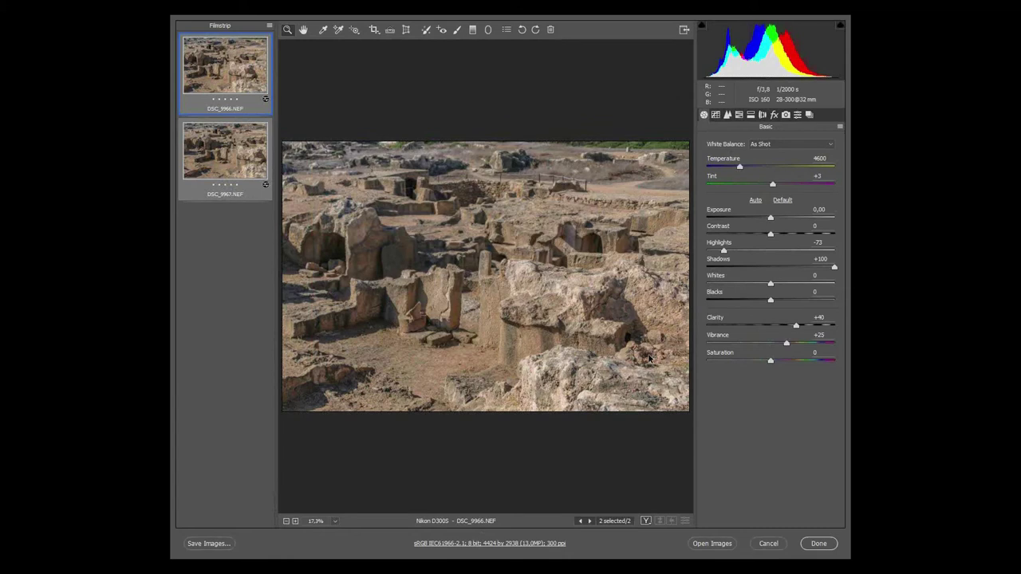
pyautogui.click(712, 543)
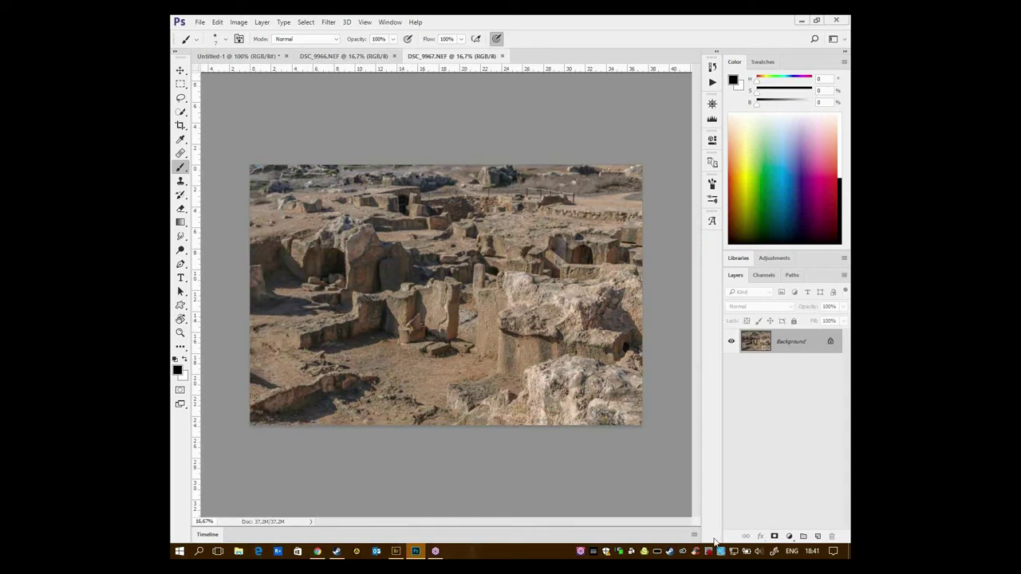
# - Compare the DSC_9966 and DSC_9967 documents, ending on DSC_9966, then show the red-cyan glasses search
pyautogui.click(363, 56)
pyautogui.click(451, 56)
pyautogui.click(374, 56)
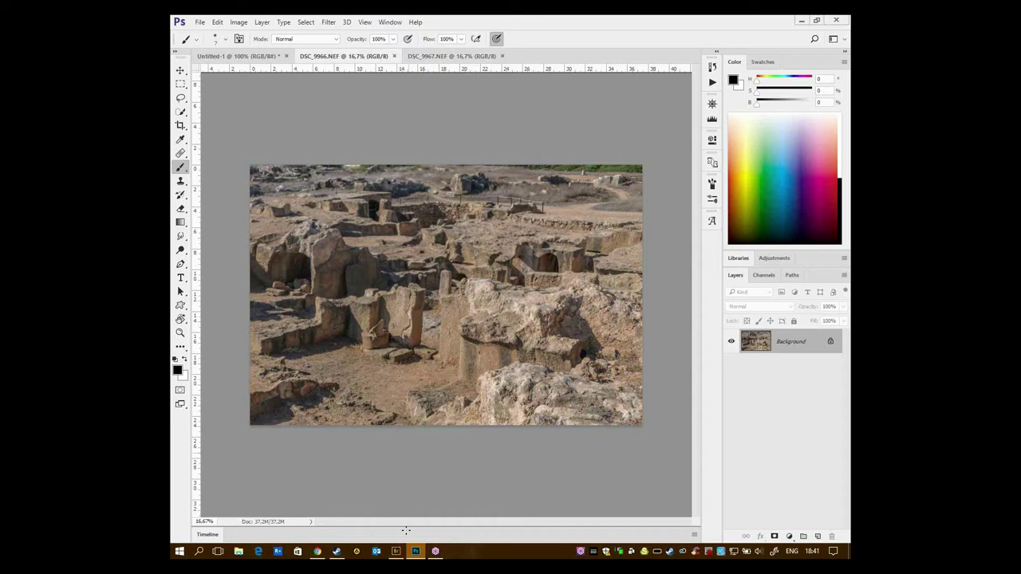
pyautogui.click(318, 552)
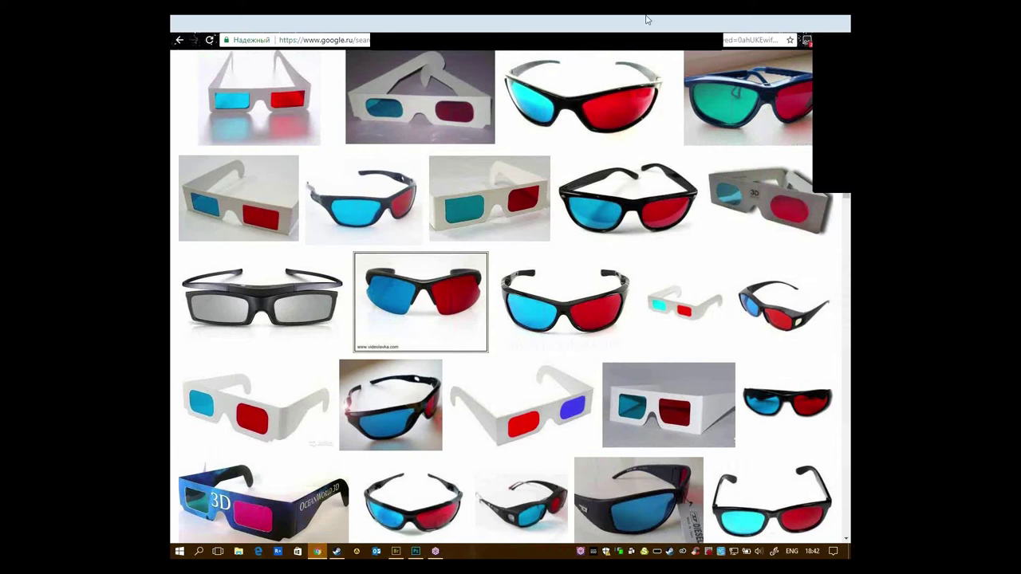
# - Minimize the Chrome window showing the 3D glasses results
pyautogui.click(804, 24)
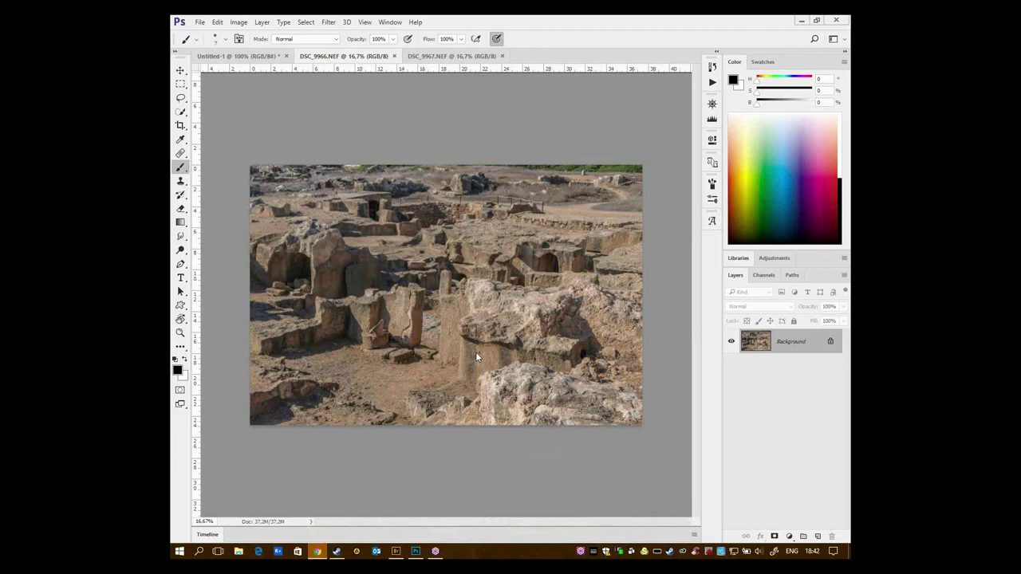
# - Return to Photoshop and display the DSC_9967.NEF document
pyautogui.click(445, 83)
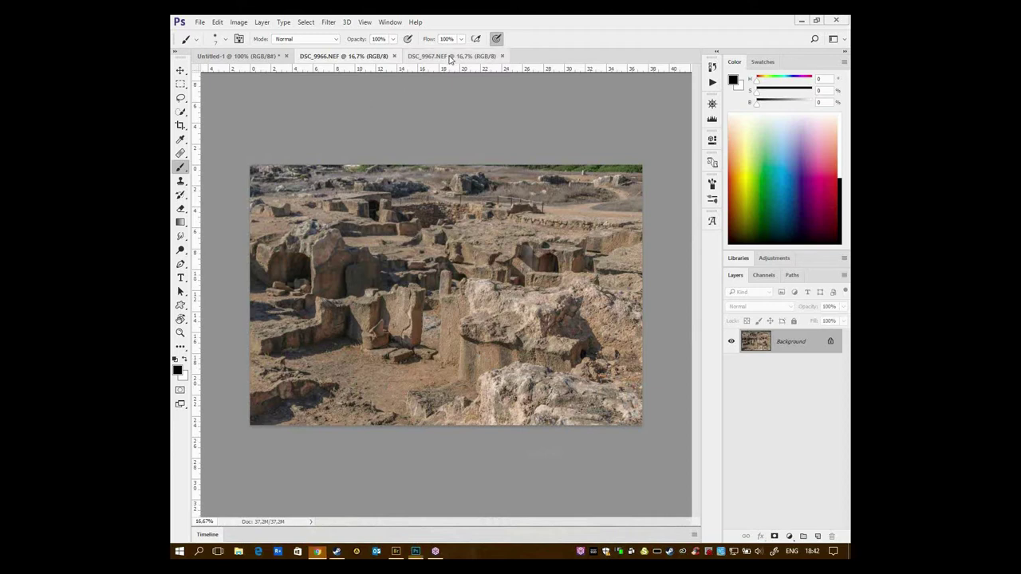
pyautogui.click(443, 56)
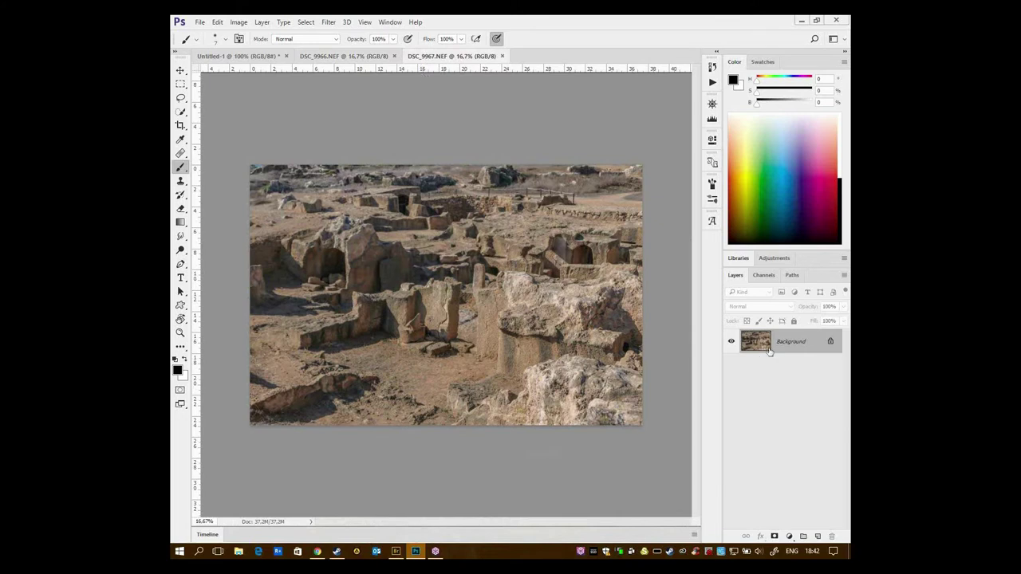
# - Copy the DSC_9967 photo into DSC_9966 as a new layer named 2
pyautogui.press('v')
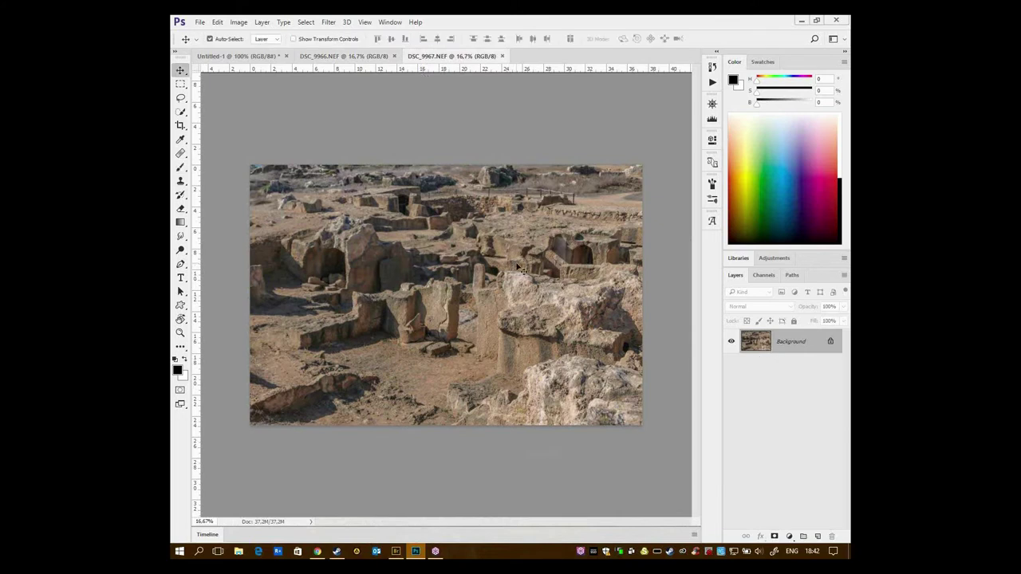
pyautogui.moveTo(366, 57)
pyautogui.mouseDown()
pyautogui.moveTo(458, 257)
pyautogui.moveTo(520, 289)
pyautogui.moveTo(513, 285)
pyautogui.mouseUp()
pyautogui.doubleClick(786, 343)
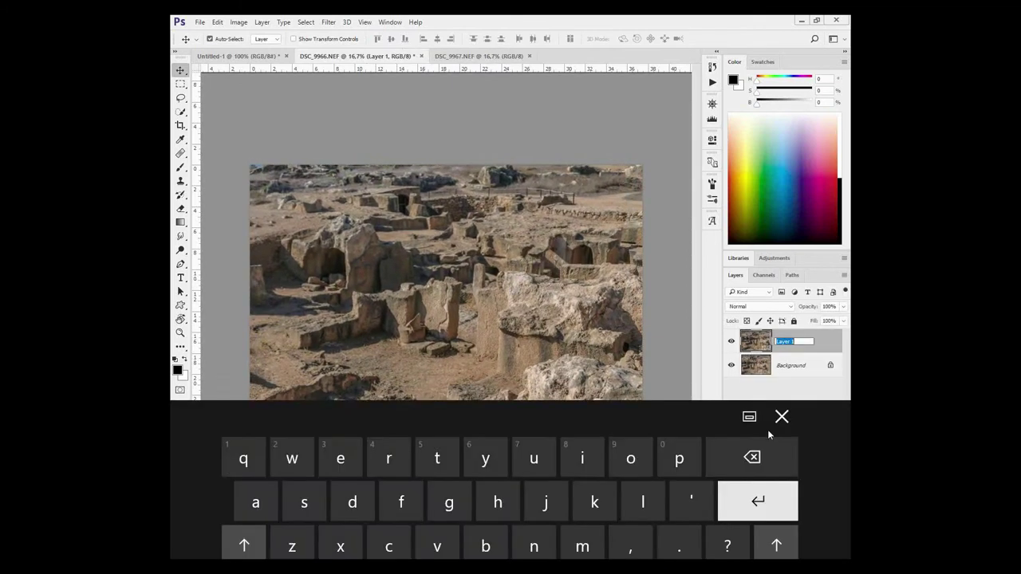
pyautogui.write('2')
pyautogui.press('Return')
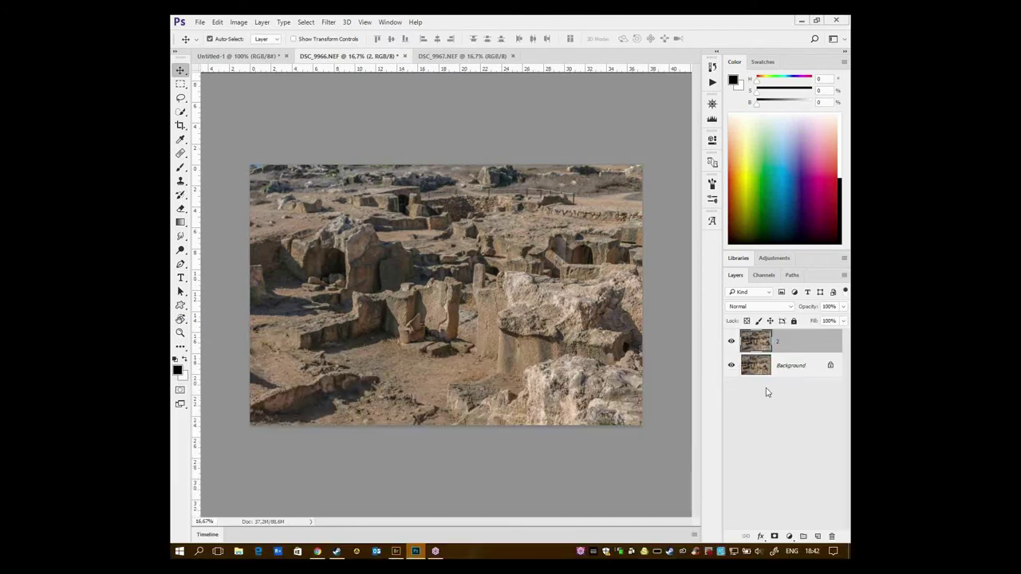
# - Convert the Background into a regular layer named 1
pyautogui.doubleClick(790, 366)
pyautogui.write('1')
pyautogui.press('Return')
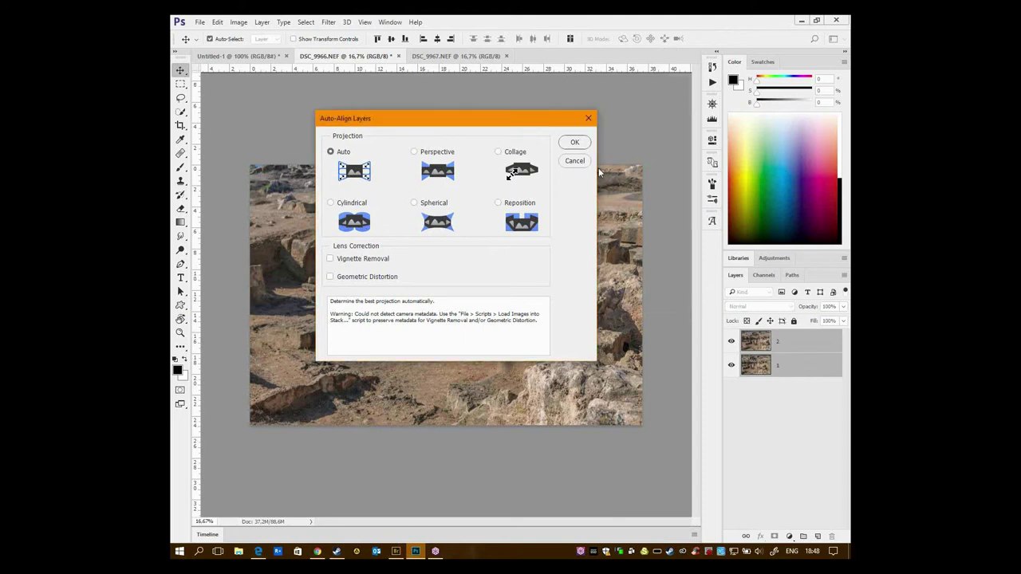
# - Cancel the first alignment attempt and toggle layer 2 to compare the photos
pyautogui.click(574, 161)
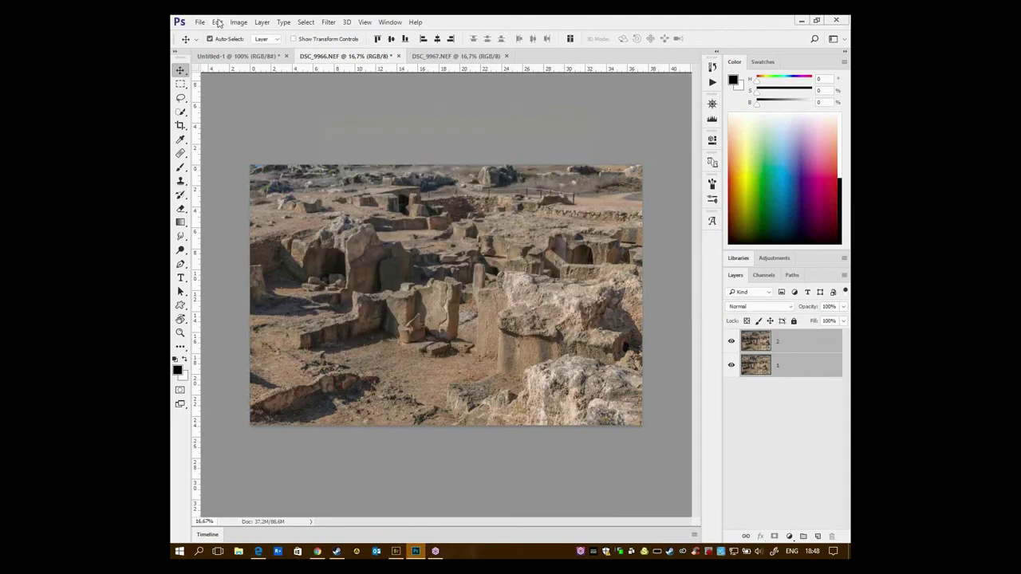
pyautogui.click(218, 22)
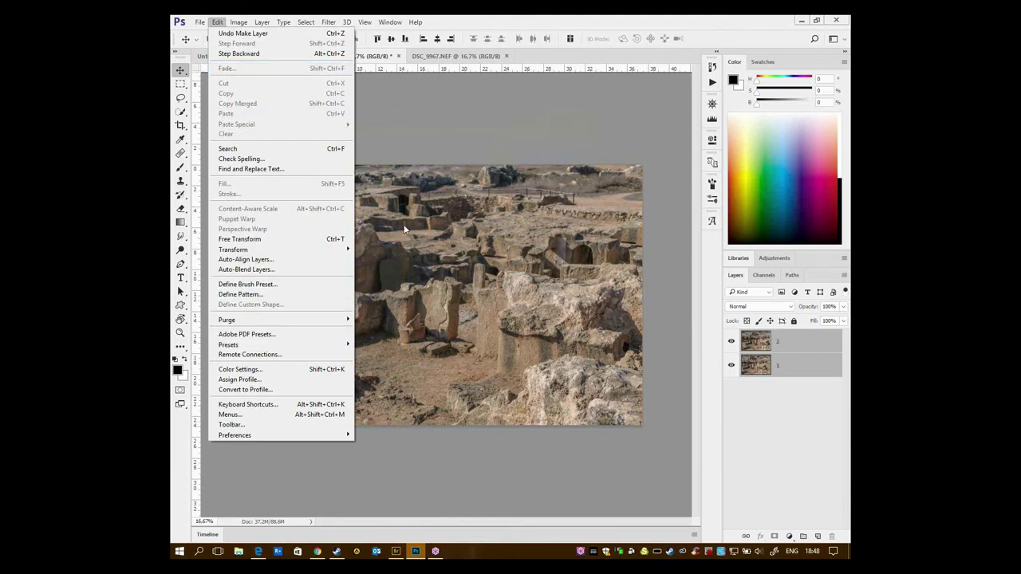
pyautogui.click(430, 195)
pyautogui.click(732, 341)
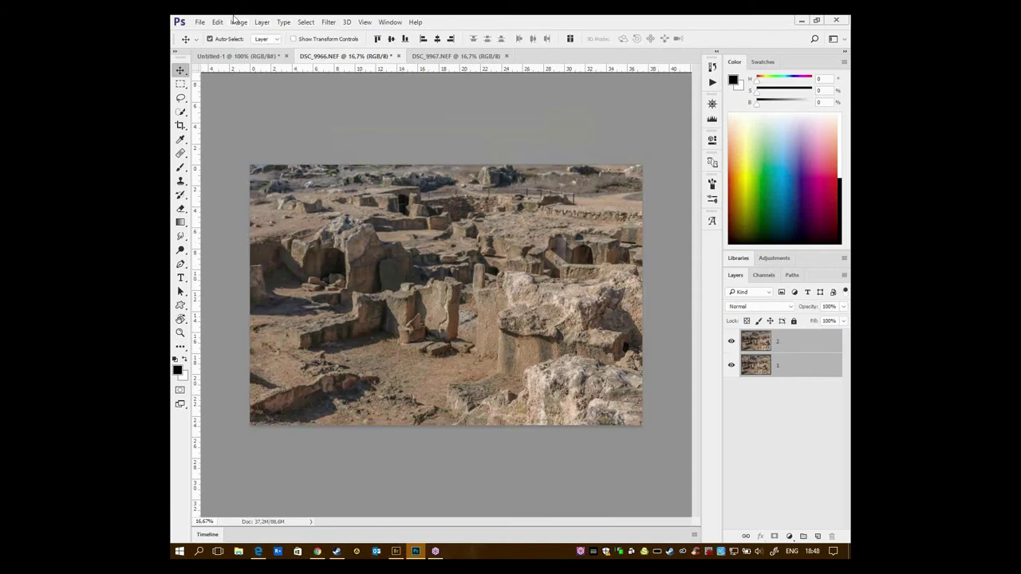
# - Run Auto-Align Layers on layers 1 and 2 with Auto projection
pyautogui.click(218, 22)
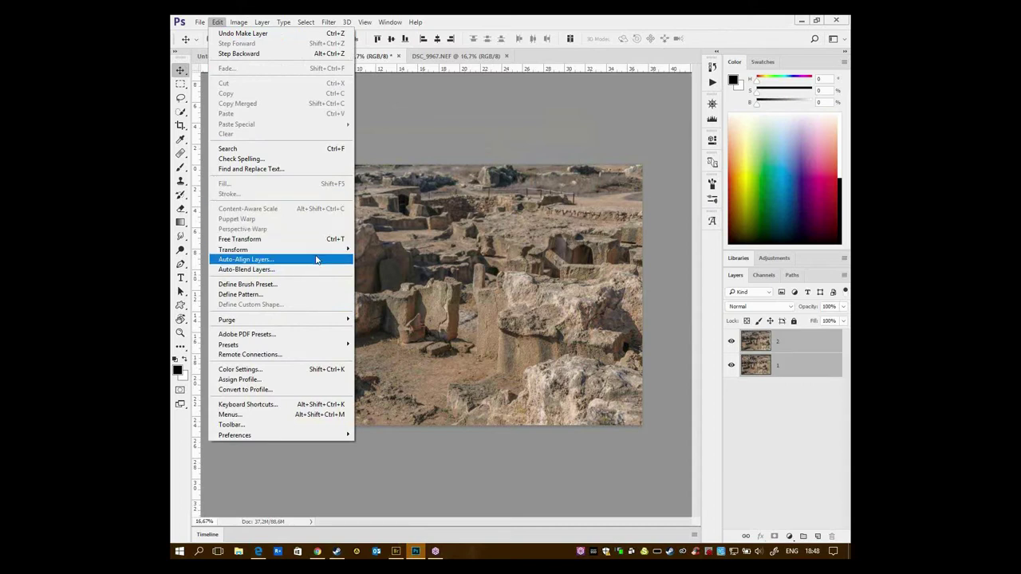
pyautogui.click(315, 263)
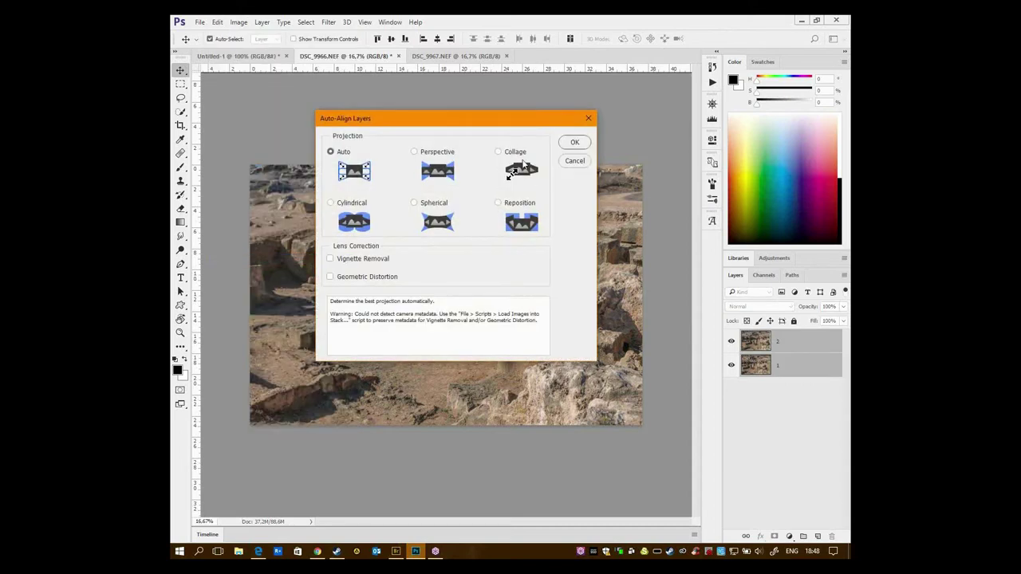
pyautogui.moveTo(540, 126); pyautogui.dragTo(515, 116)
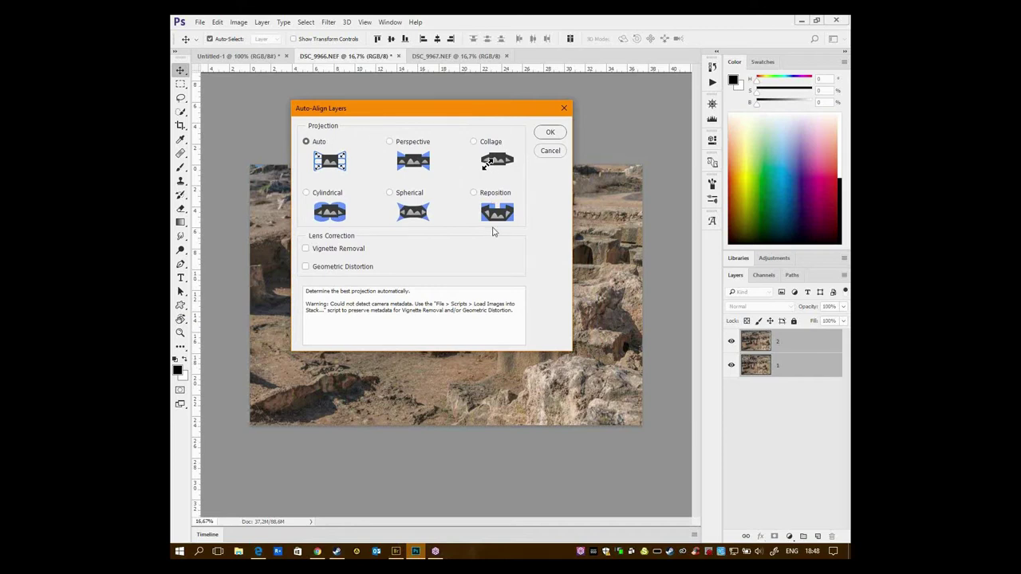
pyautogui.moveTo(484, 112); pyautogui.dragTo(491, 96)
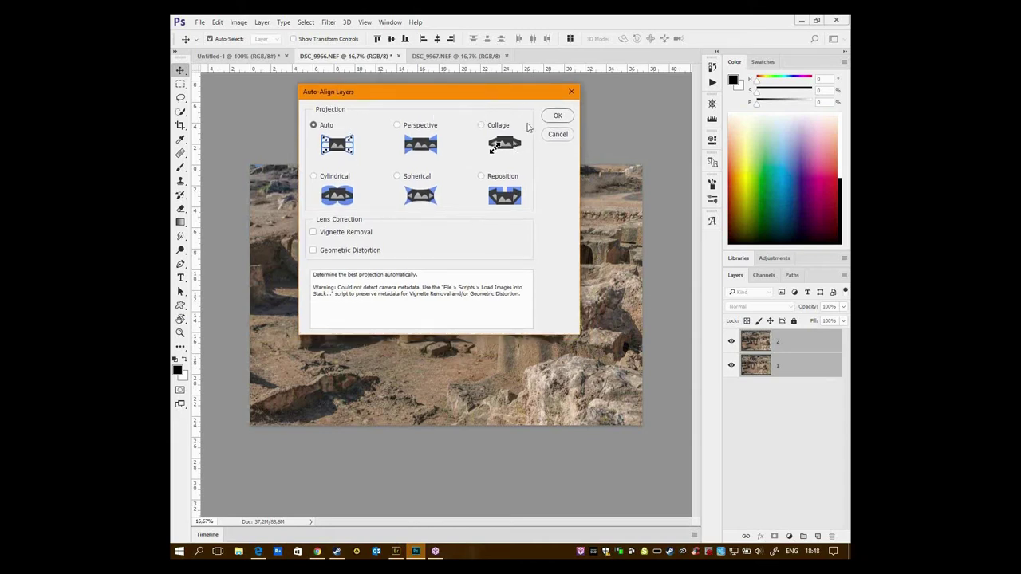
pyautogui.click(556, 117)
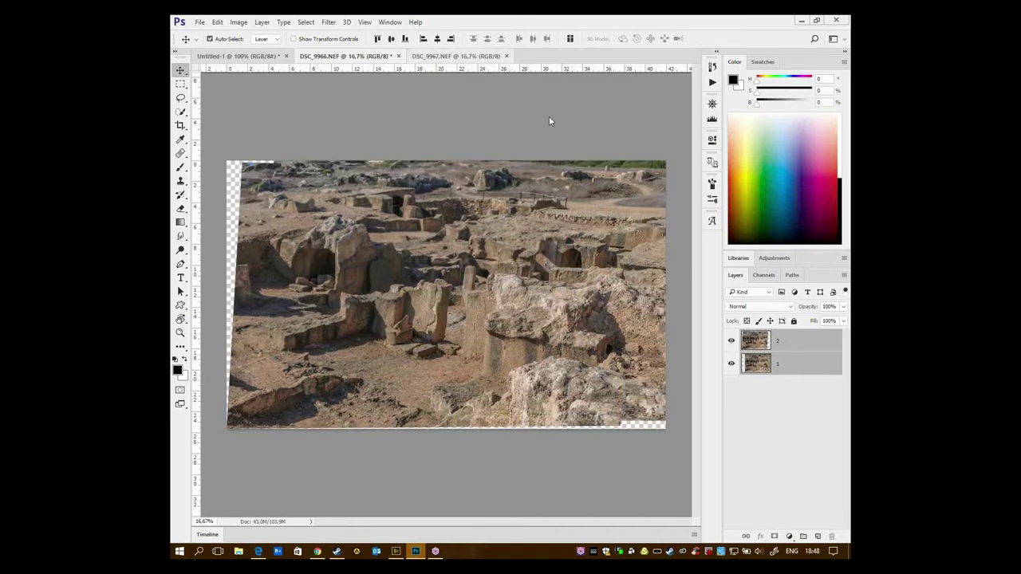
# - Hide layer 1 to inspect the warped layer 2, then undo Auto-Align Layers
pyautogui.click(731, 365)
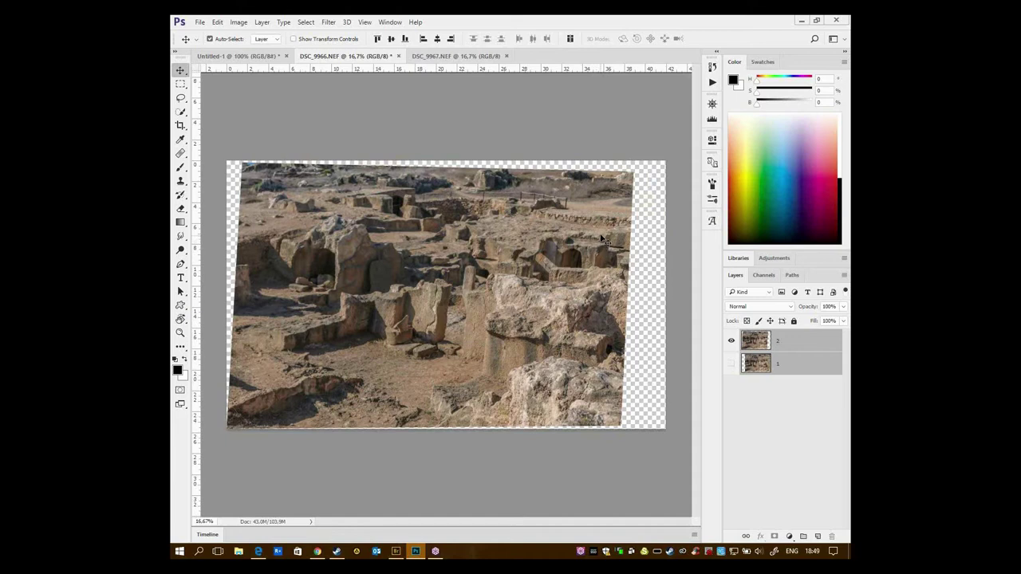
pyautogui.hotkey('ctrl', 'z')
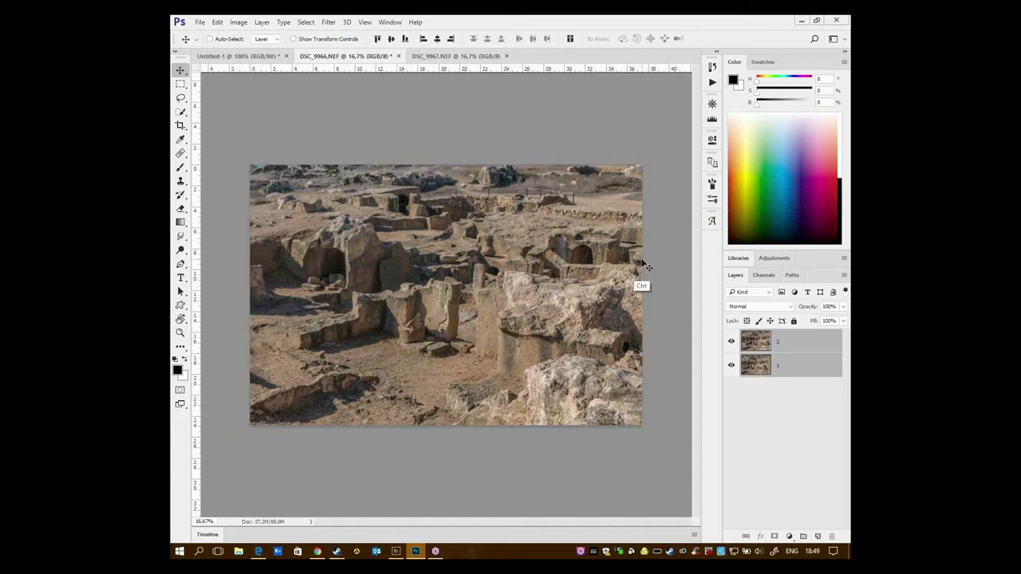
# - Re-run Auto-Align Layers with the Reposition projection
pyautogui.click(217, 22)
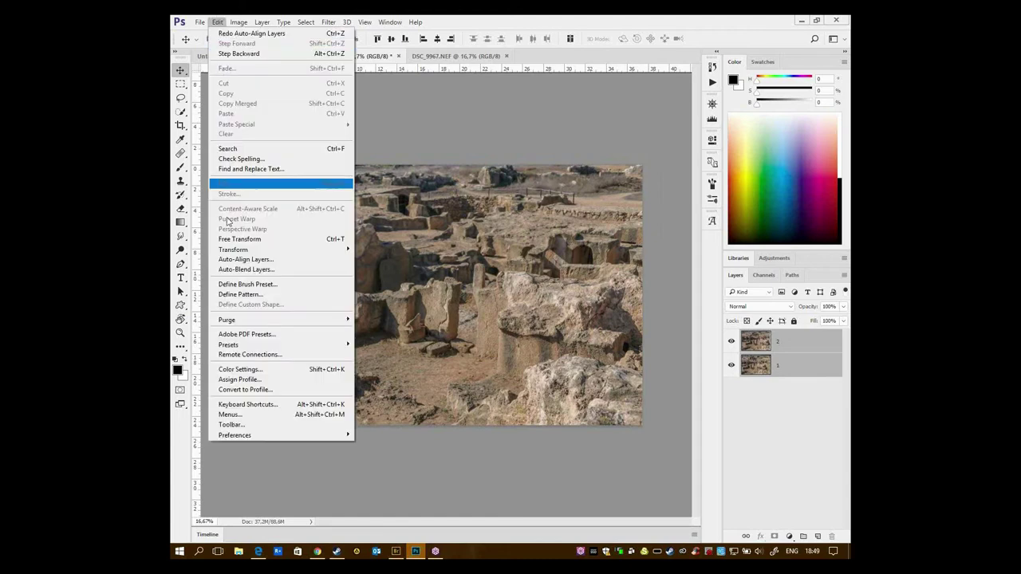
pyautogui.click(278, 260)
pyautogui.click(498, 190)
pyautogui.click(554, 117)
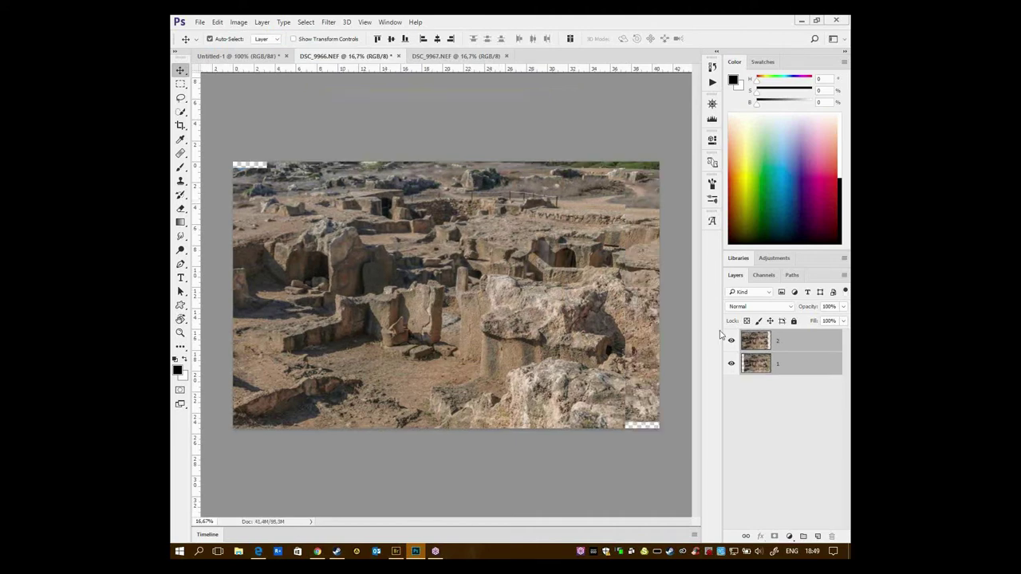
pyautogui.click(731, 343)
pyautogui.click(733, 344)
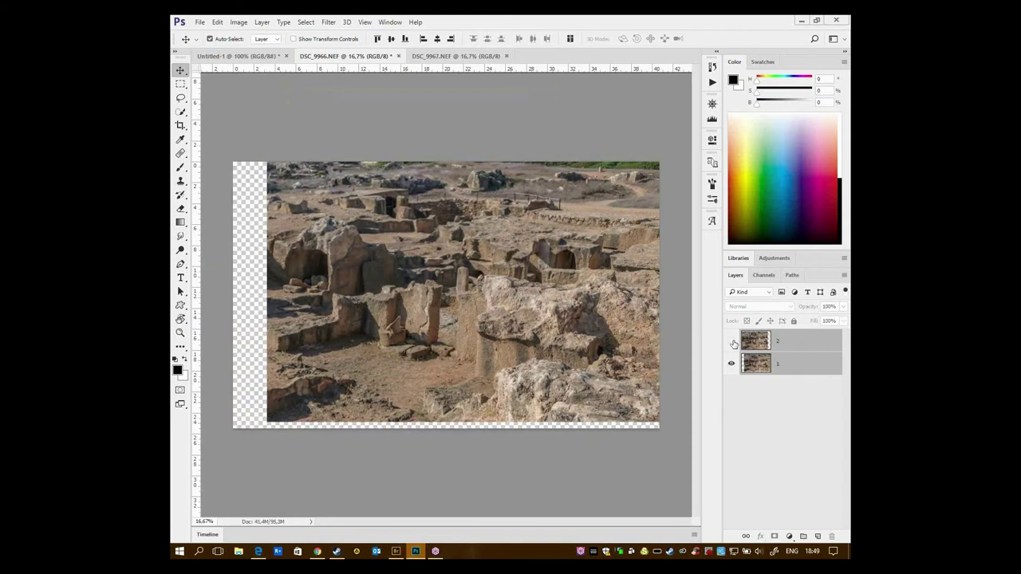
pyautogui.click(731, 364)
pyautogui.click(732, 364)
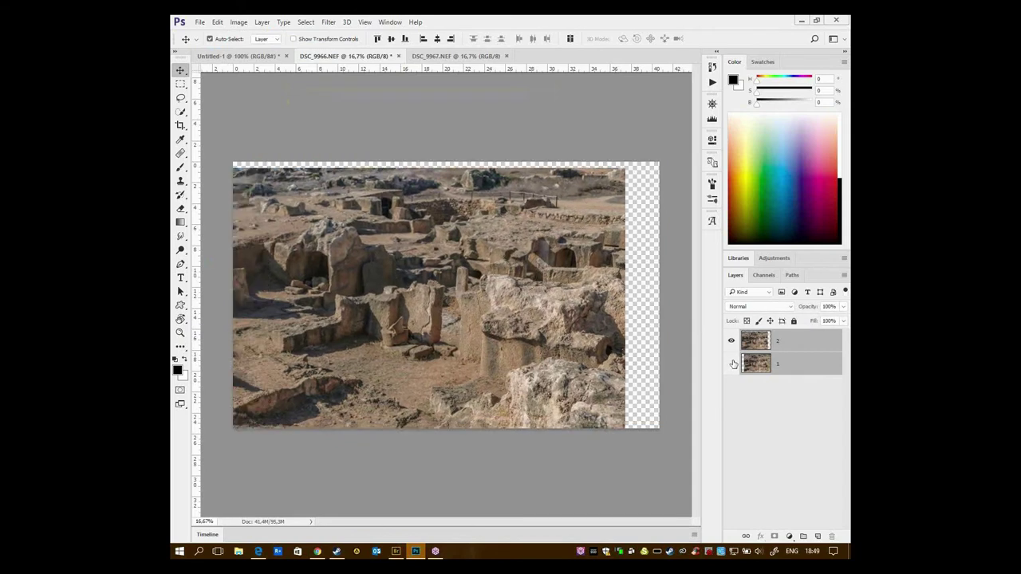
pyautogui.click(731, 364)
pyautogui.click(734, 343)
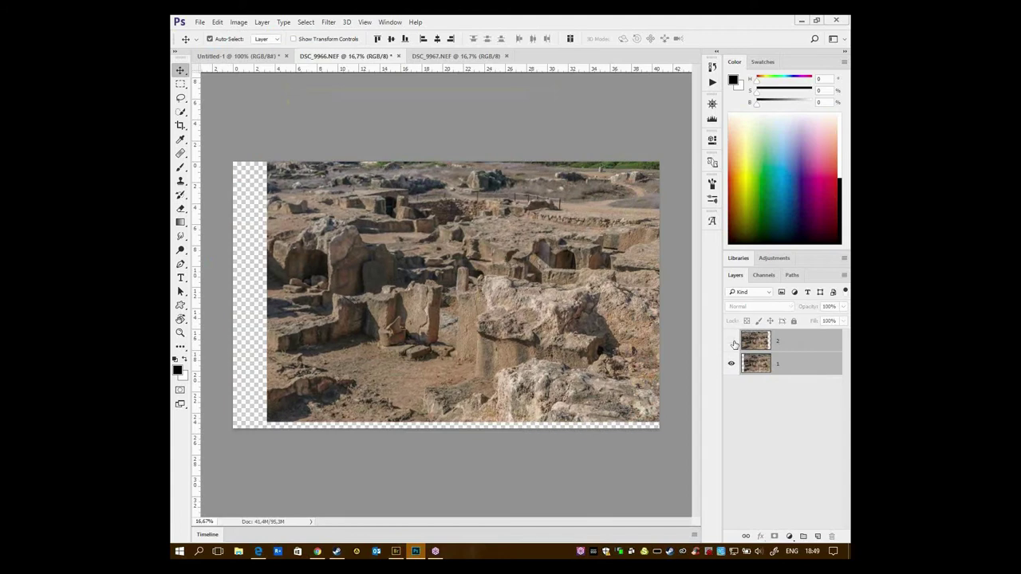
pyautogui.click(733, 343)
pyautogui.click(733, 342)
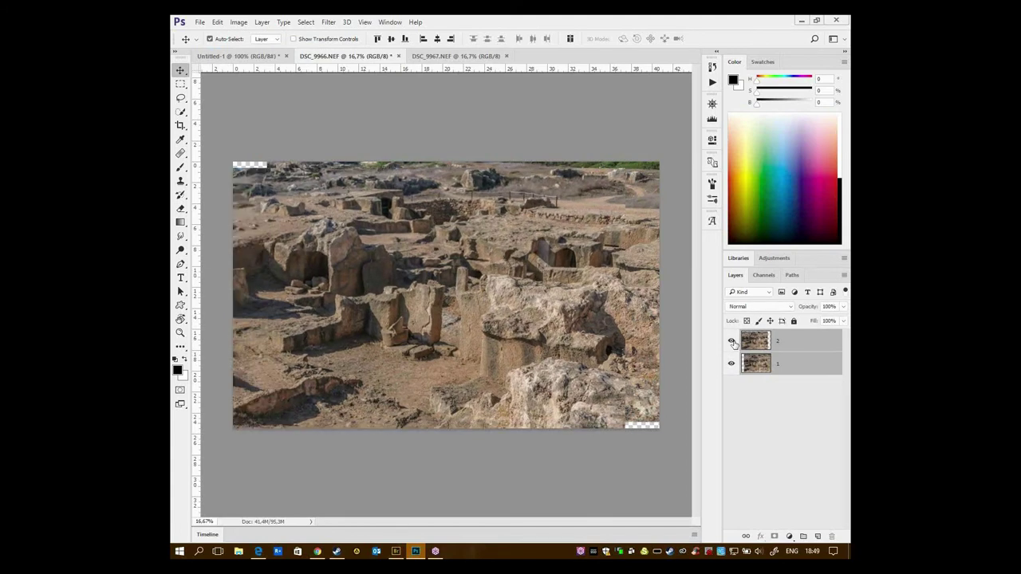
pyautogui.click(732, 343)
pyautogui.click(731, 343)
pyautogui.click(732, 343)
pyautogui.click(732, 342)
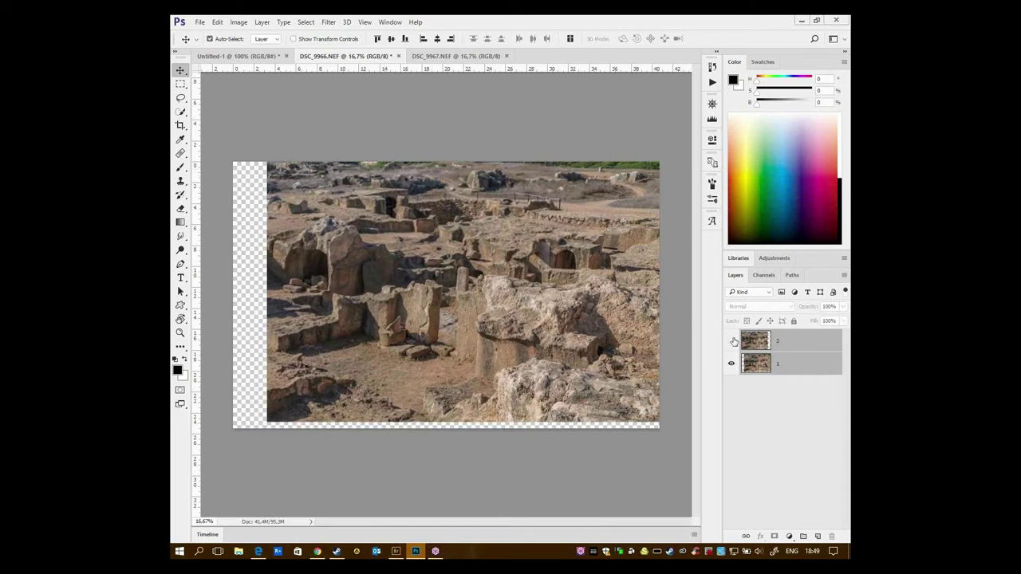
pyautogui.click(732, 342)
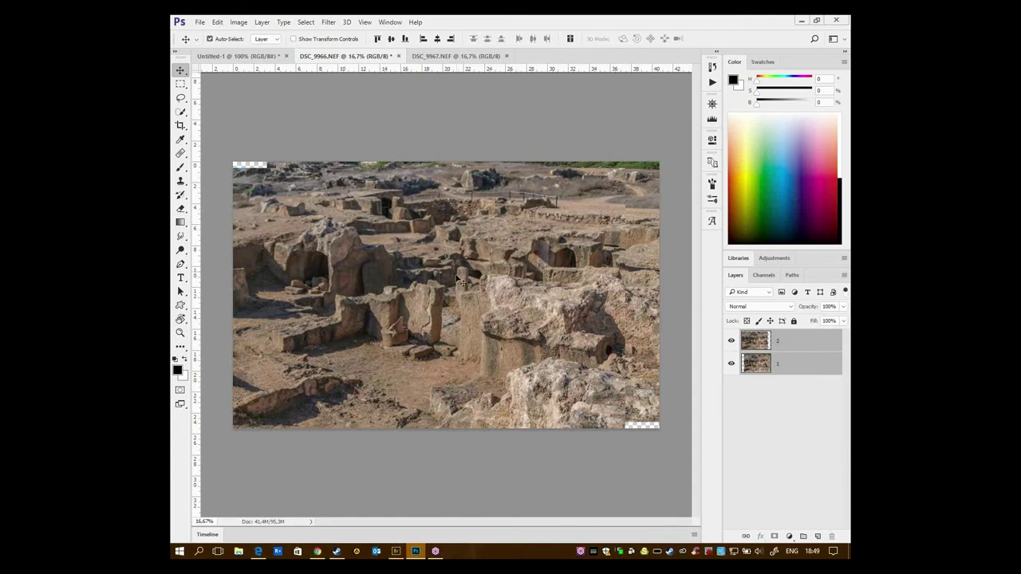
pyautogui.click(732, 342)
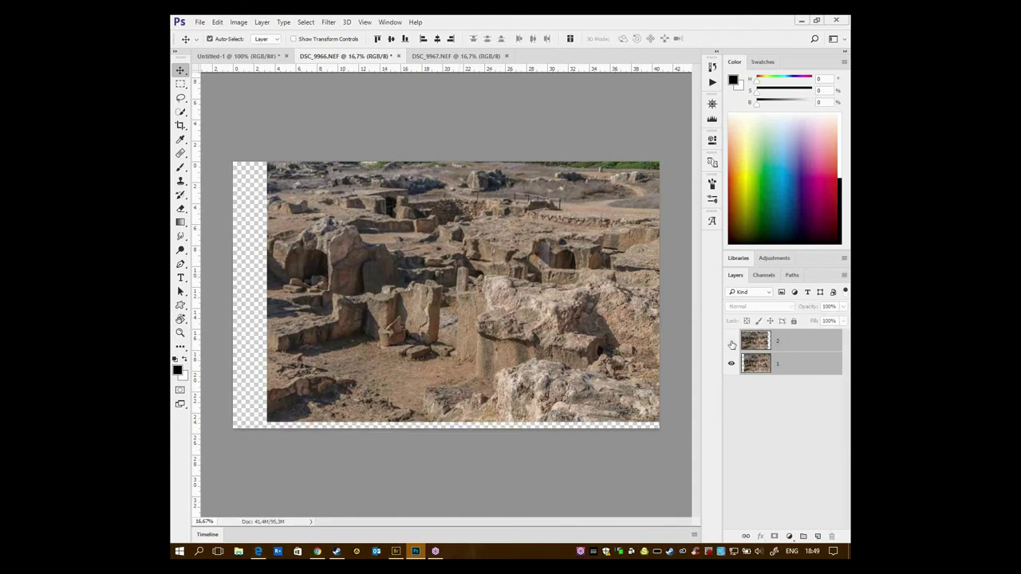
pyautogui.click(731, 343)
pyautogui.click(732, 342)
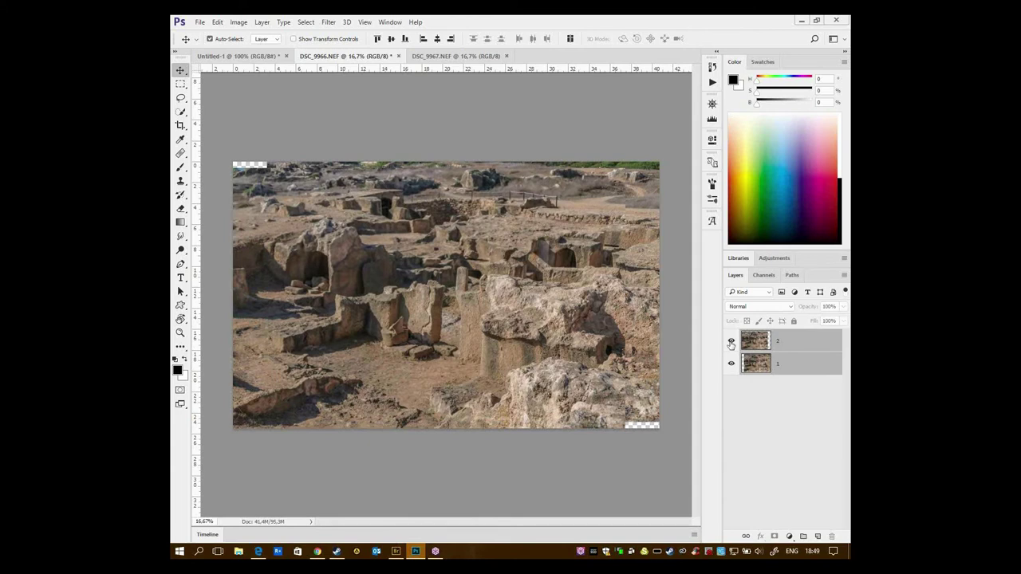
pyautogui.click(732, 341)
pyautogui.click(731, 341)
pyautogui.click(732, 343)
pyautogui.doubleClick(732, 343)
pyautogui.click(731, 343)
pyautogui.doubleClick(732, 344)
pyautogui.click(732, 343)
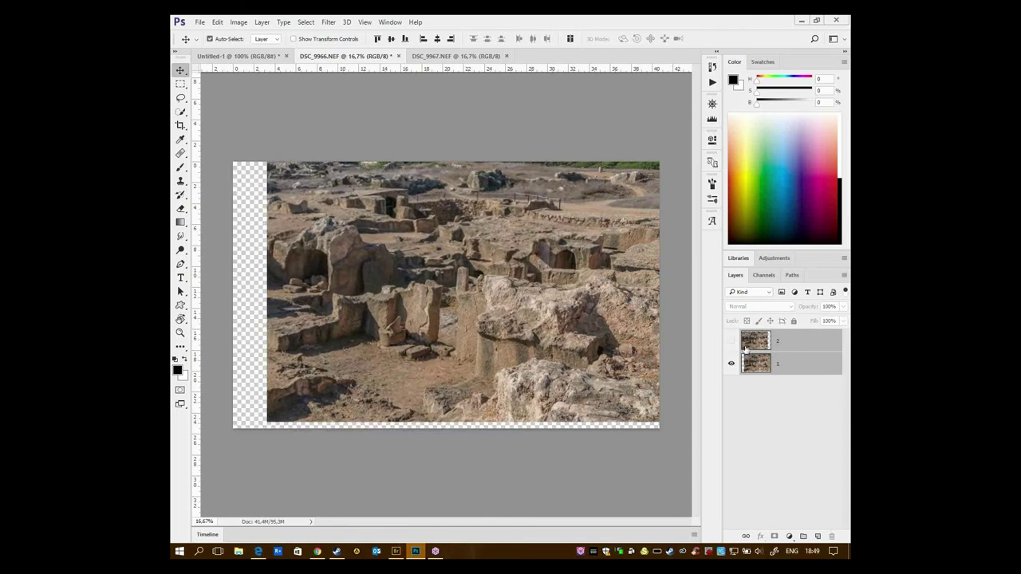
pyautogui.click(732, 343)
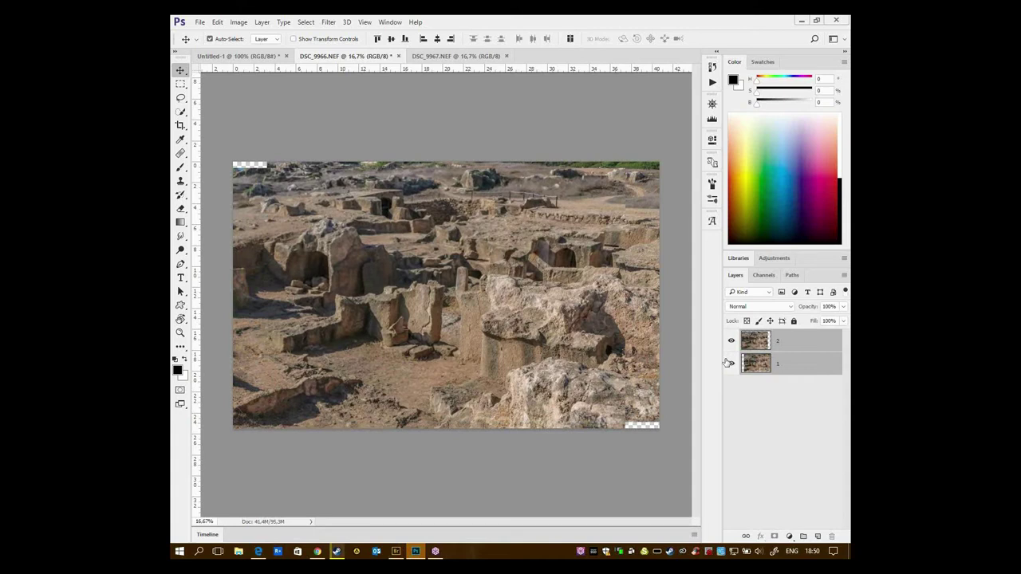
pyautogui.click(732, 341)
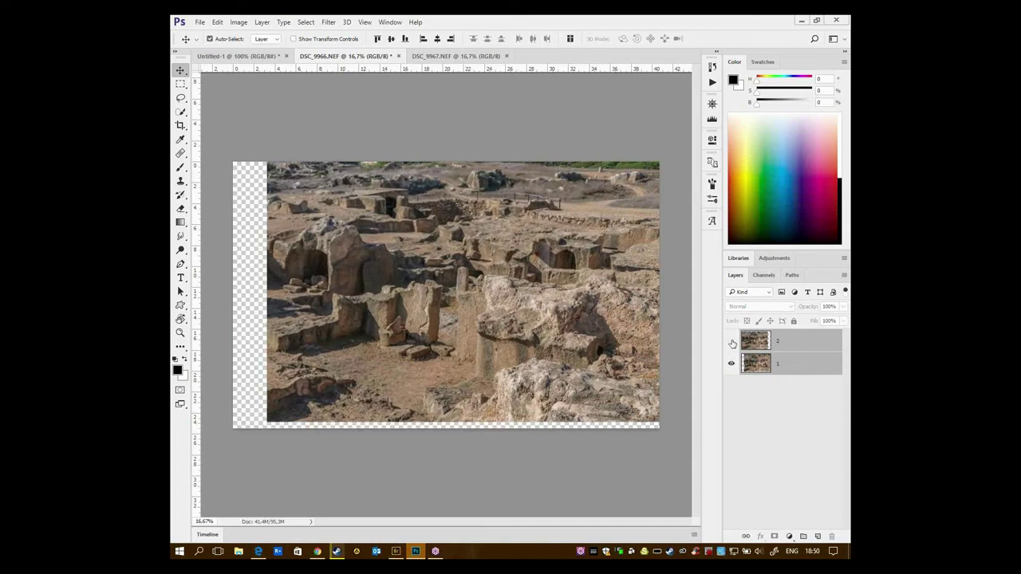
pyautogui.click(732, 341)
pyautogui.click(731, 341)
pyautogui.click(731, 342)
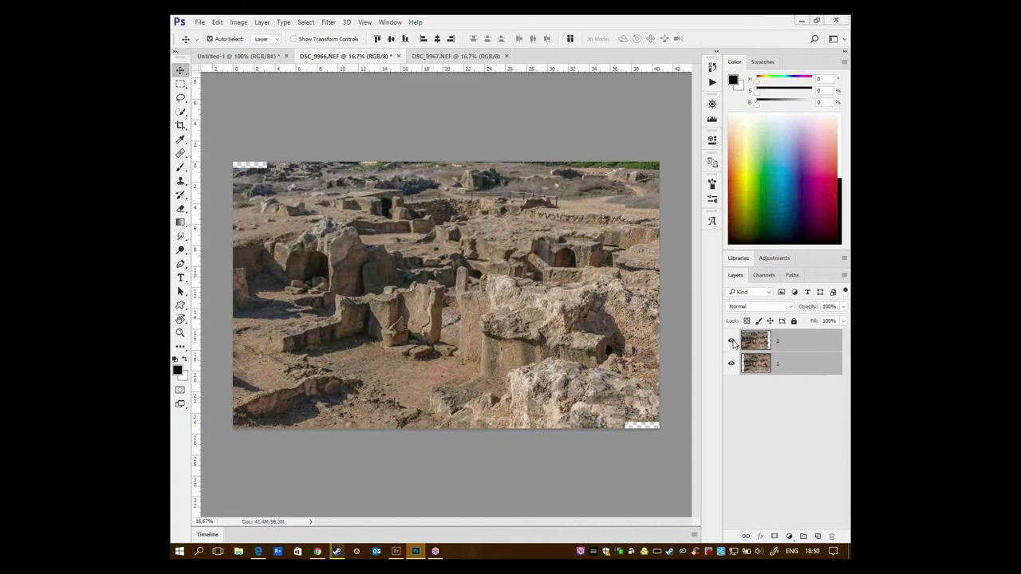
# - Run Auto-Align Layers again with Auto projection
pyautogui.press('ctrl')
pyautogui.click(217, 23)
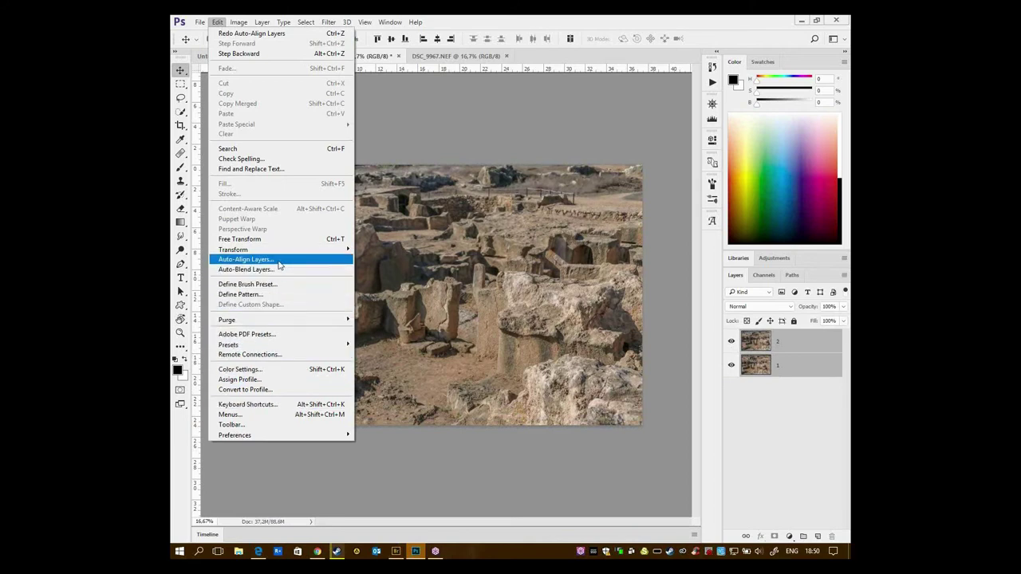
pyautogui.click(278, 262)
pyautogui.click(329, 126)
pyautogui.click(560, 117)
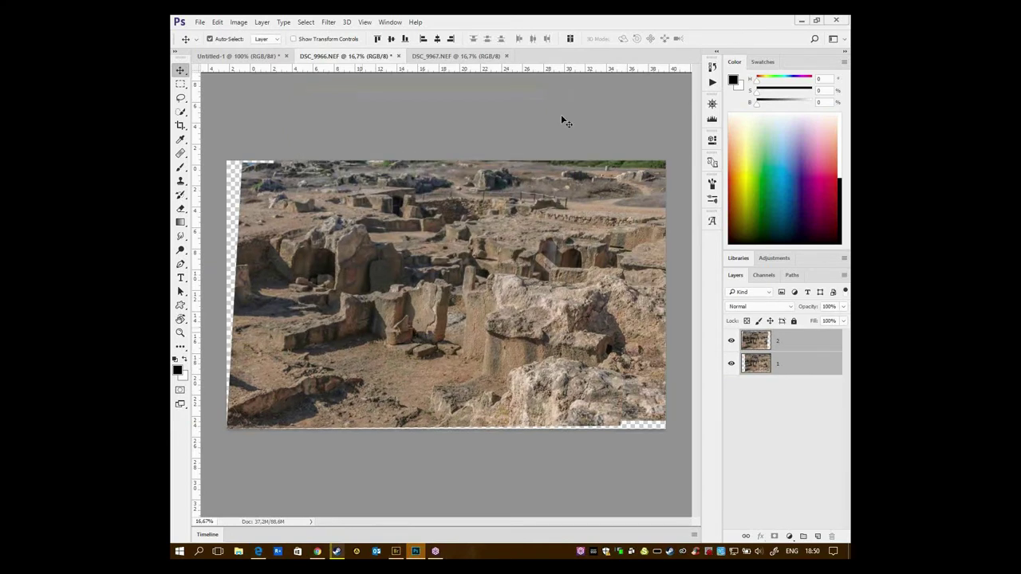
# - Toggle layer 2 and layer 1 visibility repeatedly to check the alignment and edges
pyautogui.click(732, 342)
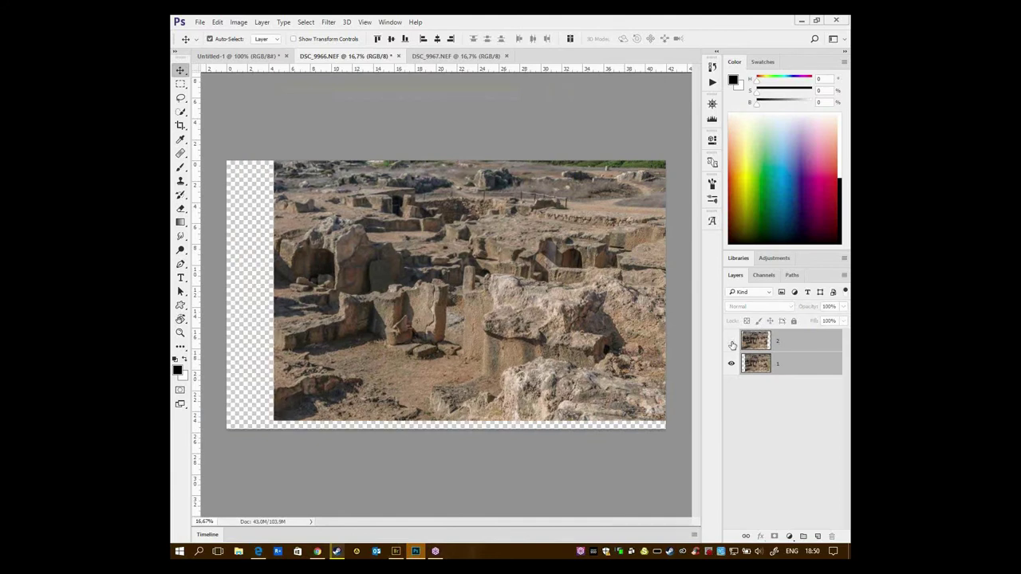
pyautogui.click(731, 344)
pyautogui.click(733, 347)
pyautogui.click(733, 346)
pyautogui.click(732, 345)
pyautogui.click(732, 346)
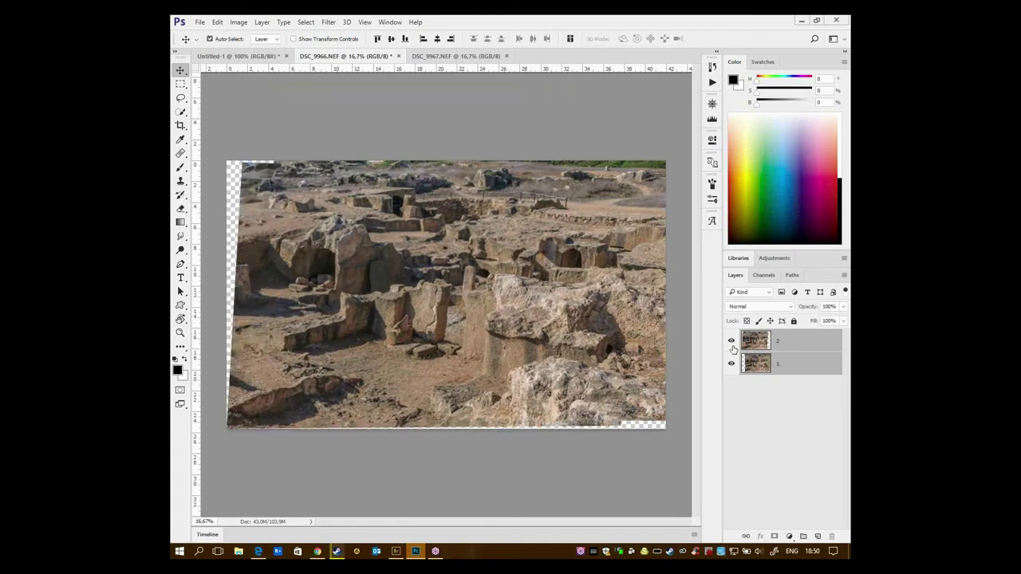
pyautogui.click(734, 347)
pyautogui.click(733, 345)
pyautogui.click(732, 341)
pyautogui.click(731, 341)
pyautogui.click(730, 341)
pyautogui.click(731, 363)
# - Drag layer 2's opacity down to 66%
pyautogui.moveTo(808, 310); pyautogui.dragTo(796, 310)
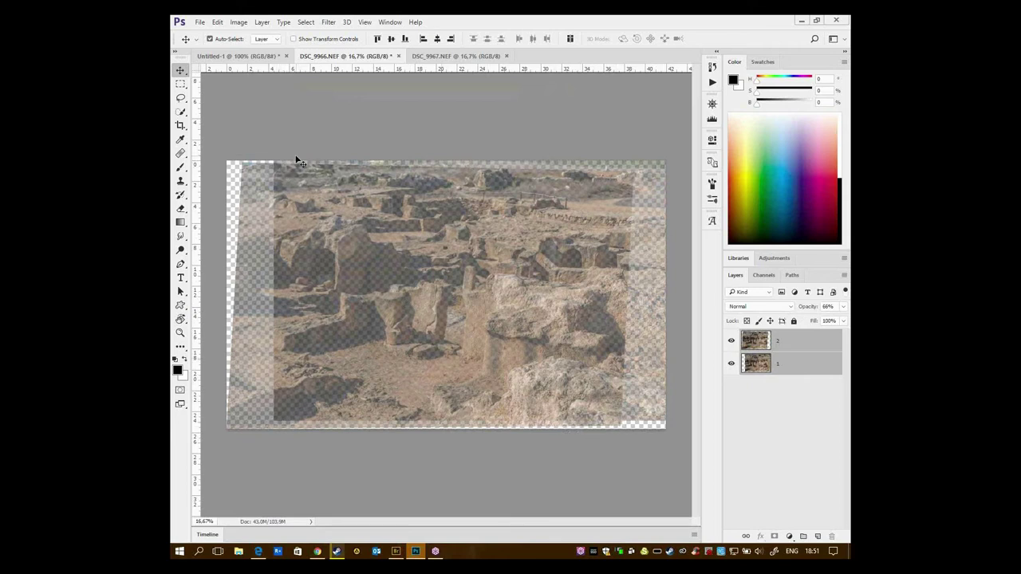
# - Crop to the overlapping ruins area with Delete Cropped Pixels off
pyautogui.click(181, 125)
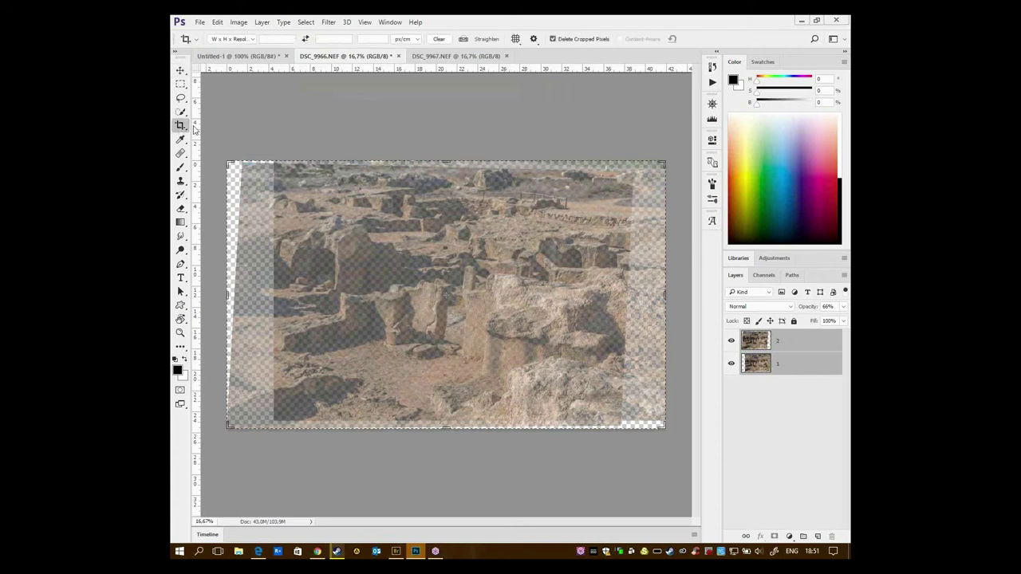
pyautogui.click(553, 38)
pyautogui.moveTo(286, 177); pyautogui.dragTo(620, 421)
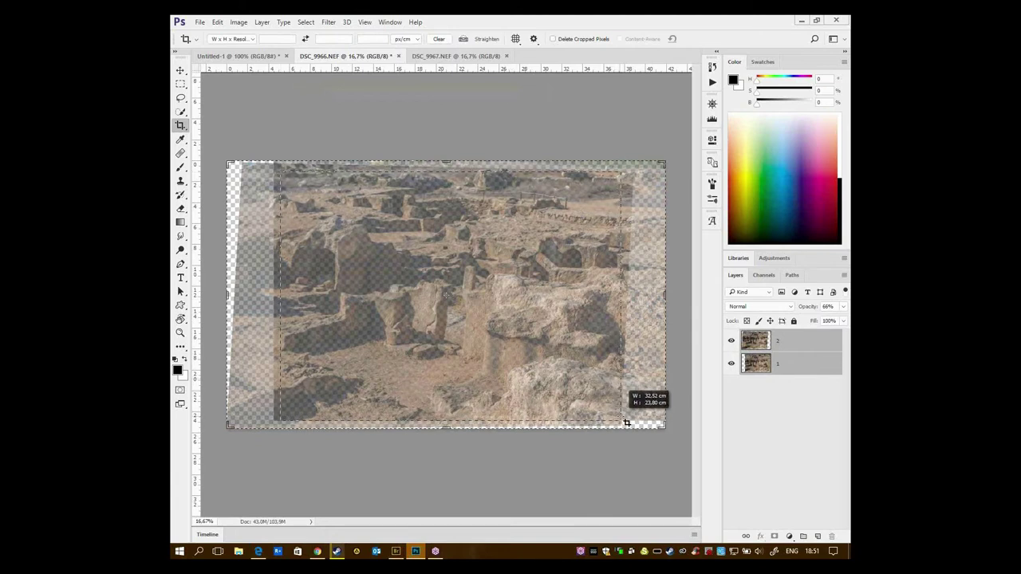
pyautogui.moveTo(620, 421); pyautogui.dragTo(621, 415)
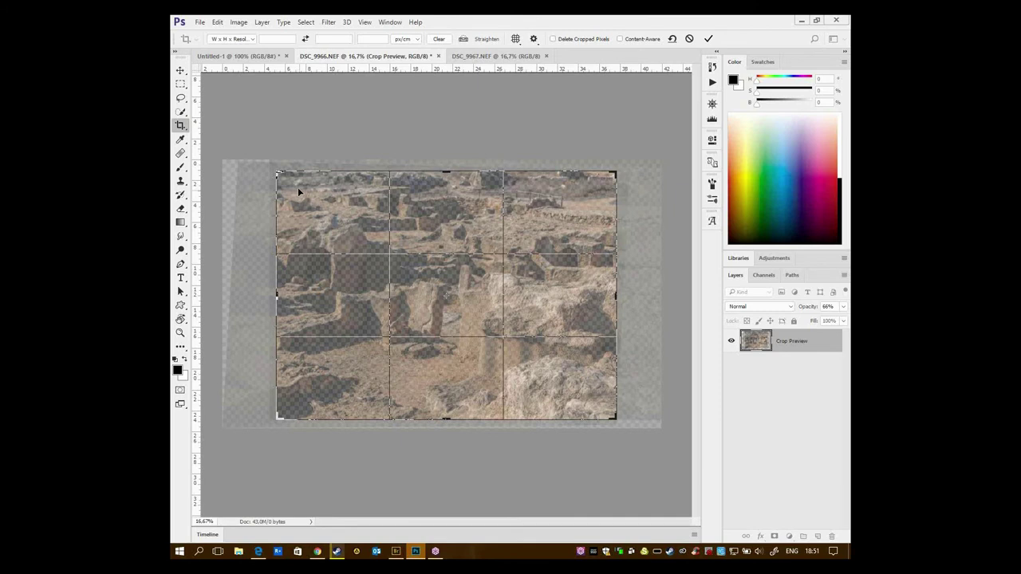
pyautogui.moveTo(280, 292); pyautogui.dragTo(274, 296)
pyautogui.moveTo(452, 176); pyautogui.dragTo(448, 182)
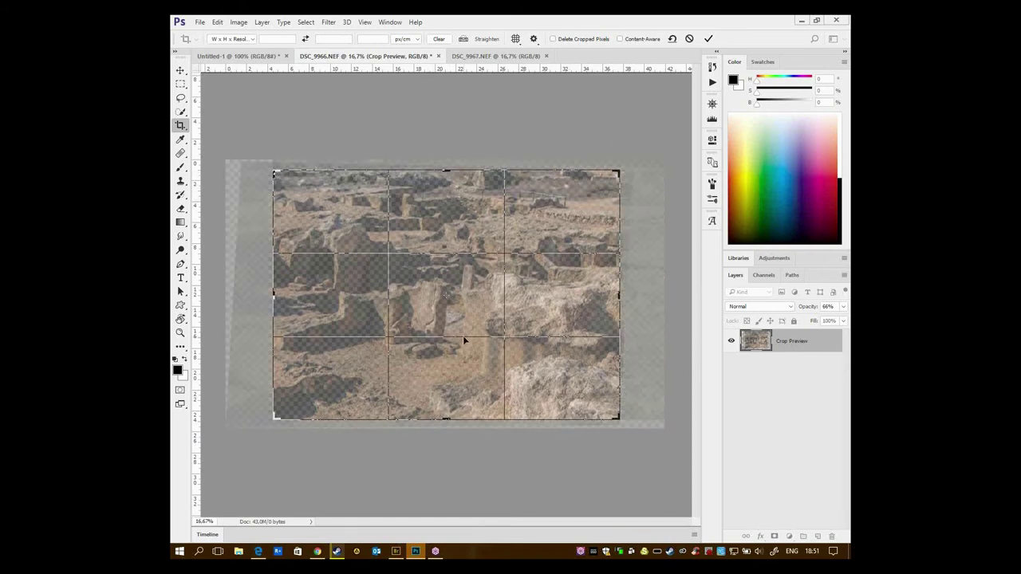
pyautogui.press('Return')
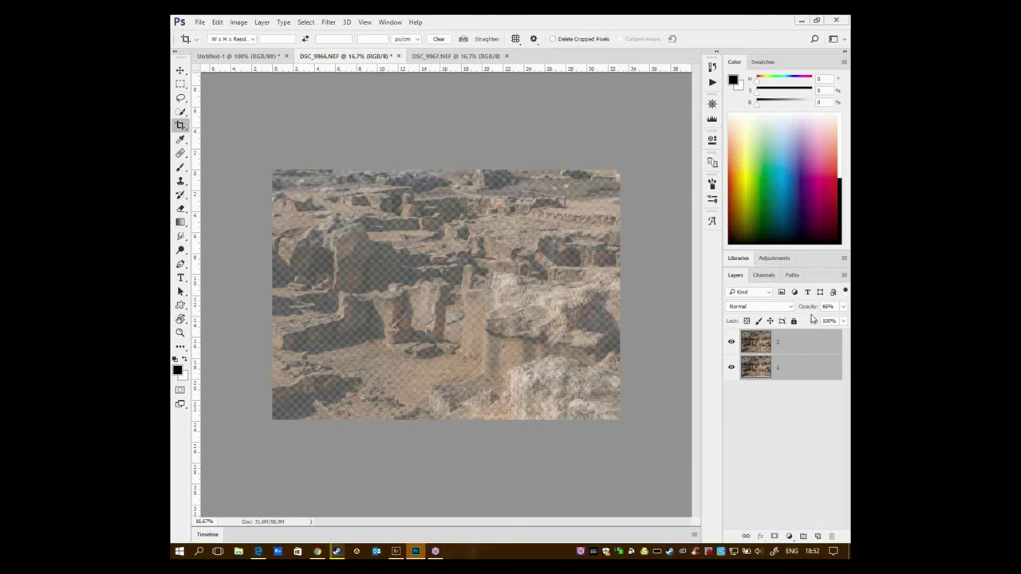
# - Raise layer 2 back to 100% opacity and toggle both layers' visibility to compare
pyautogui.moveTo(809, 311); pyautogui.dragTo(830, 318)
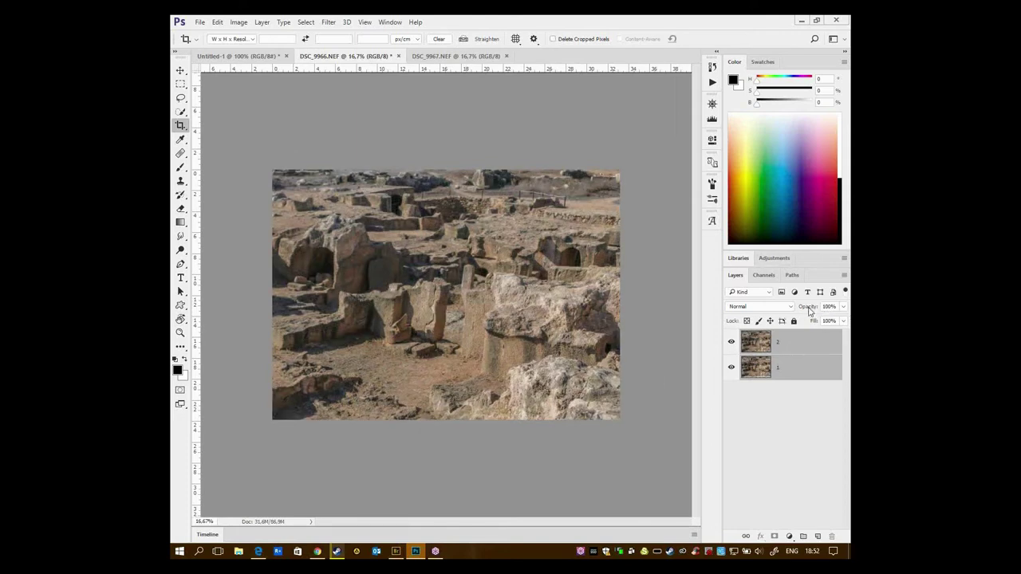
pyautogui.click(731, 344)
pyautogui.click(731, 367)
pyautogui.click(730, 368)
pyautogui.click(732, 343)
pyautogui.click(732, 342)
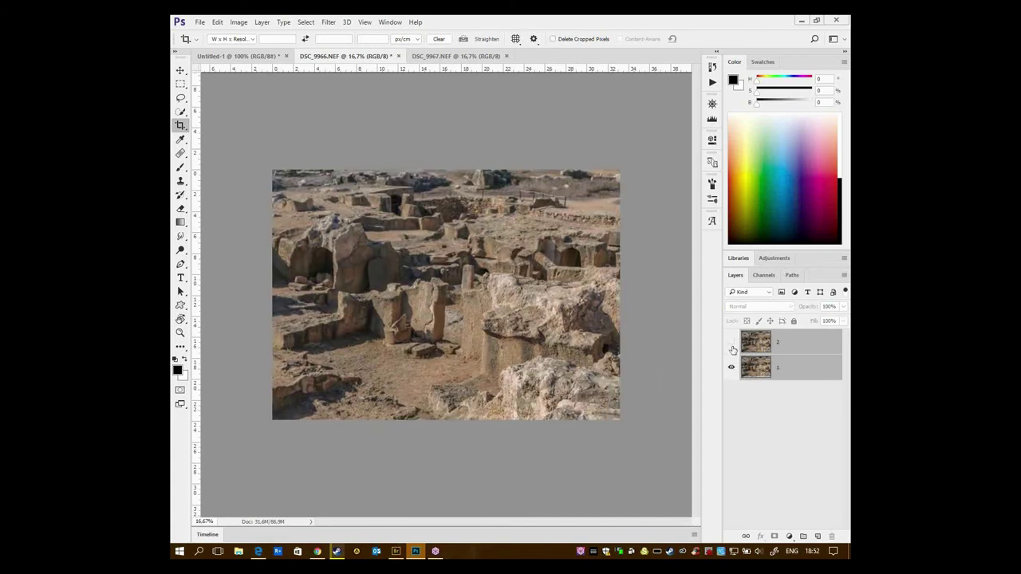
pyautogui.click(732, 343)
pyautogui.click(732, 343)
pyautogui.click(732, 348)
pyautogui.click(733, 348)
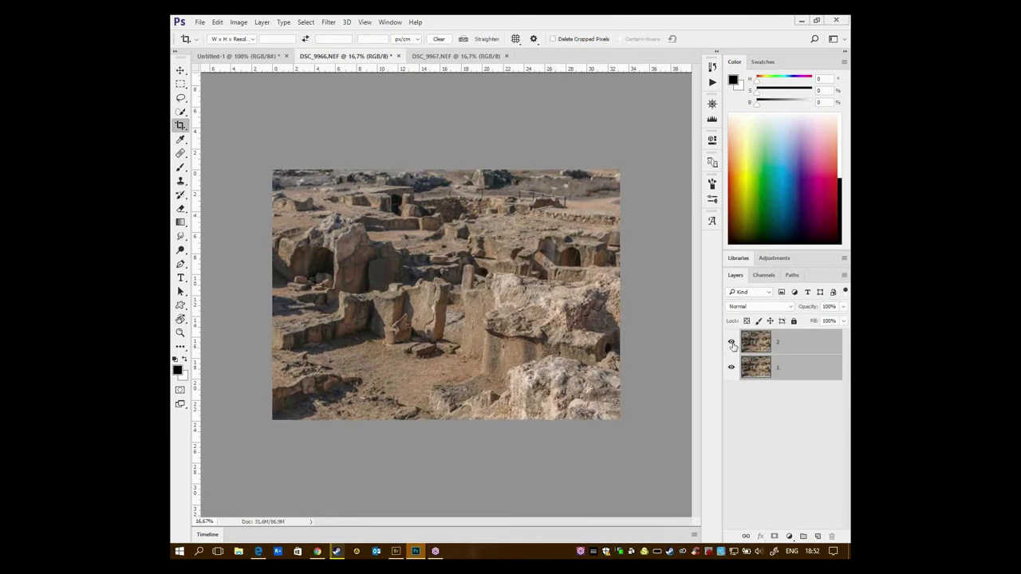
pyautogui.click(731, 349)
pyautogui.click(732, 368)
# - Switch to the Move tool, zoom in, and make layer 2 the active layer
pyautogui.press('v')
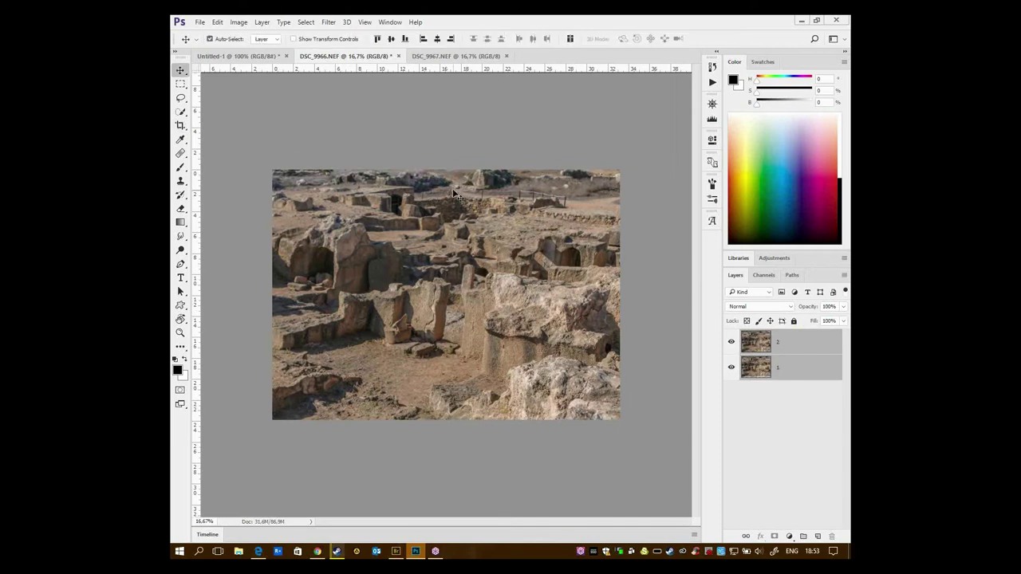
pyautogui.scroll(2, 455, 193)
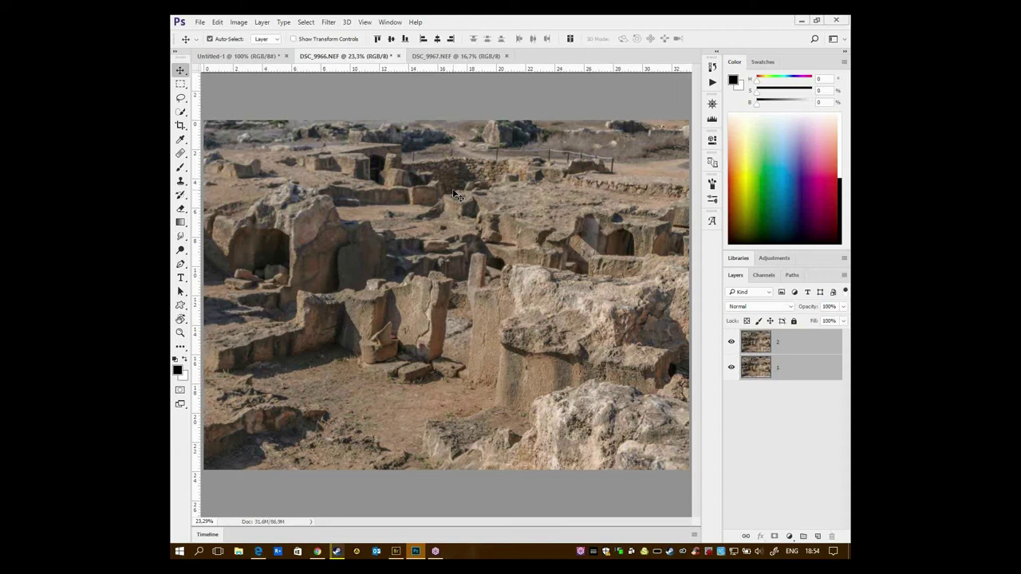
pyautogui.click(812, 413)
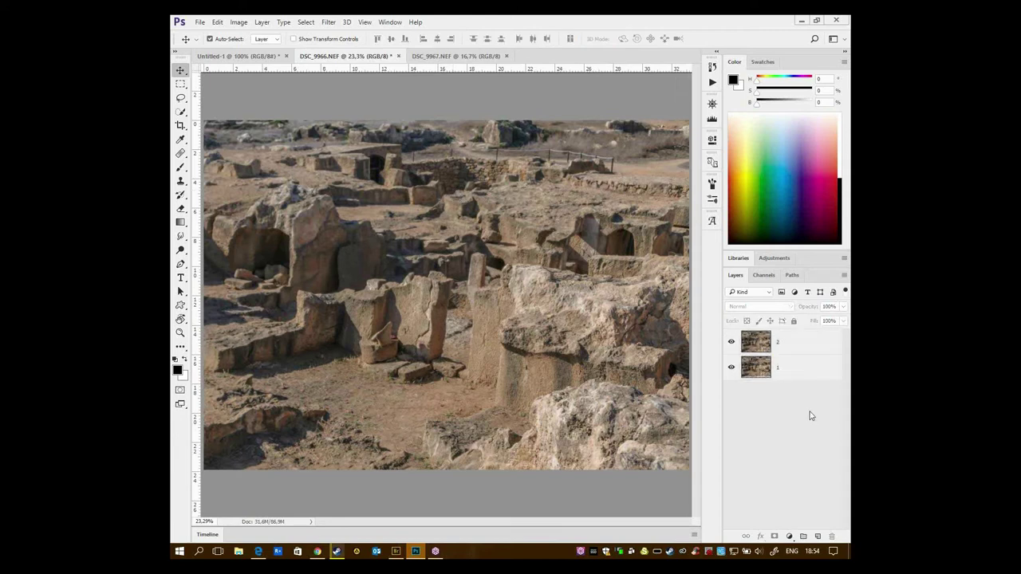
pyautogui.click(814, 371)
pyautogui.click(814, 351)
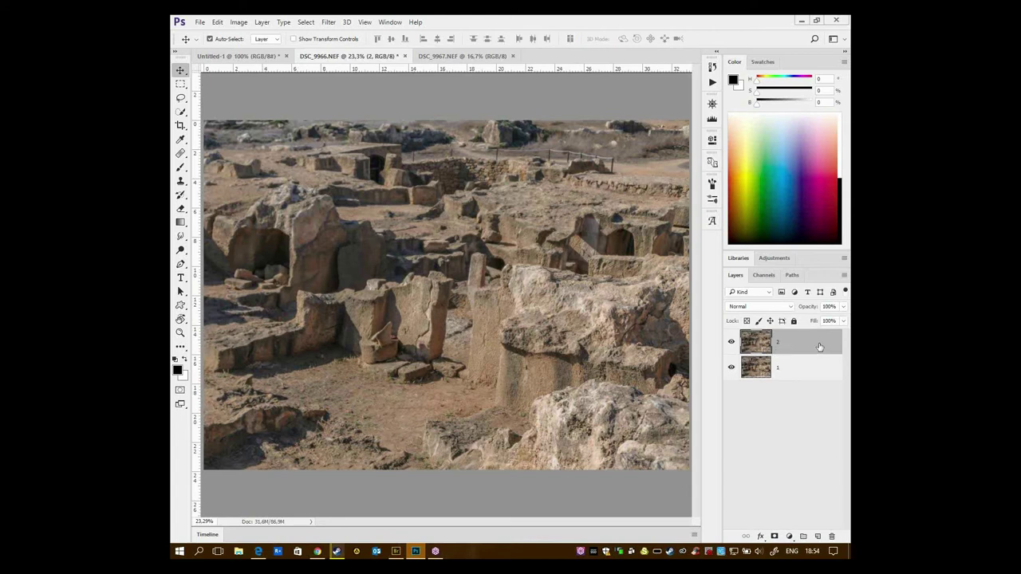
# - Uncheck the R channel in layer 2's Blending Options
pyautogui.doubleClick(815, 354)
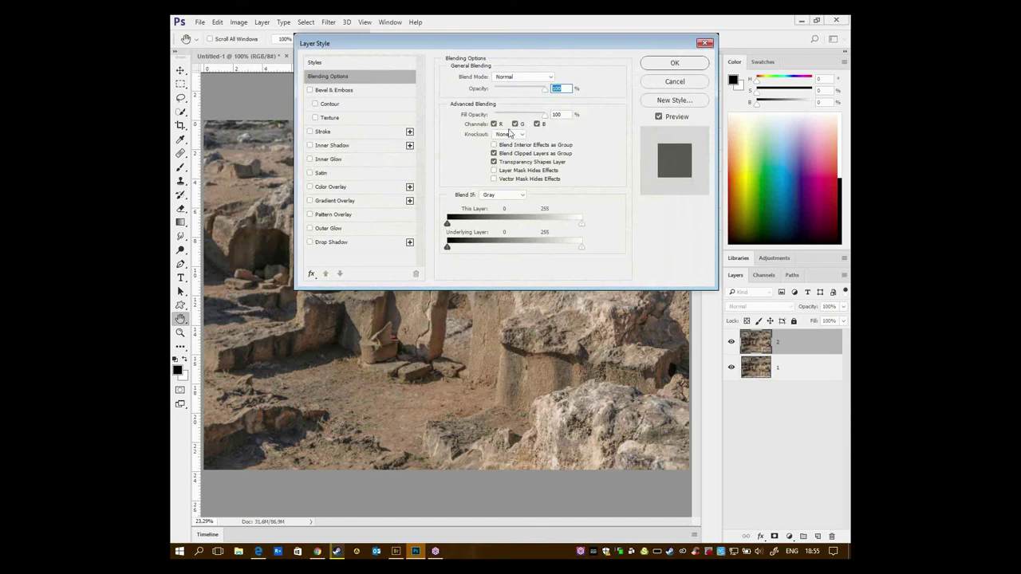
pyautogui.click(494, 123)
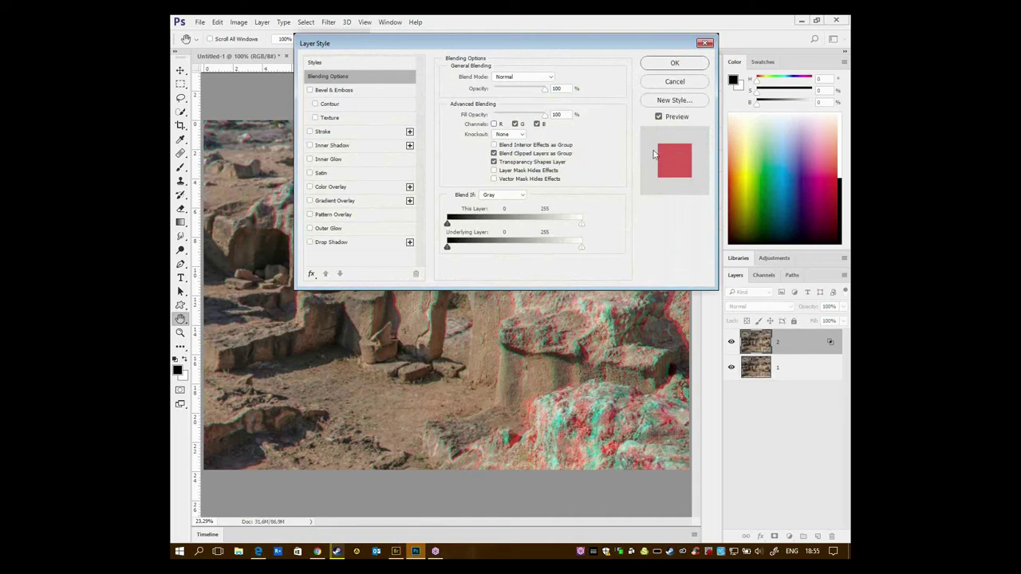
pyautogui.click(687, 65)
# - Toggle the layers' visibility to compare, leaving layer 1 shown alone and active
pyautogui.click(731, 370)
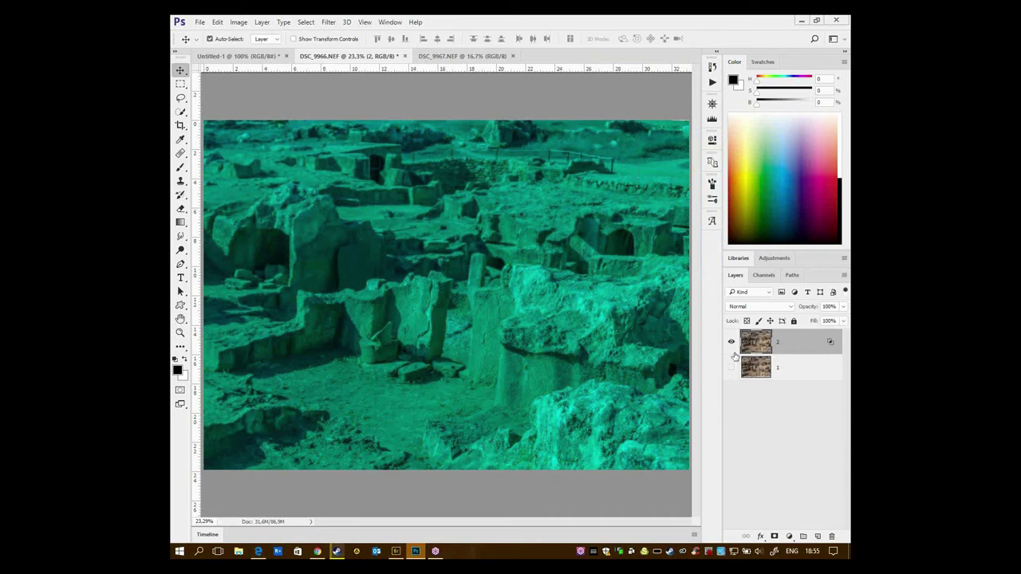
pyautogui.keyDown('alt'); pyautogui.click(732, 368); pyautogui.keyUp('alt')
pyautogui.click(750, 369)
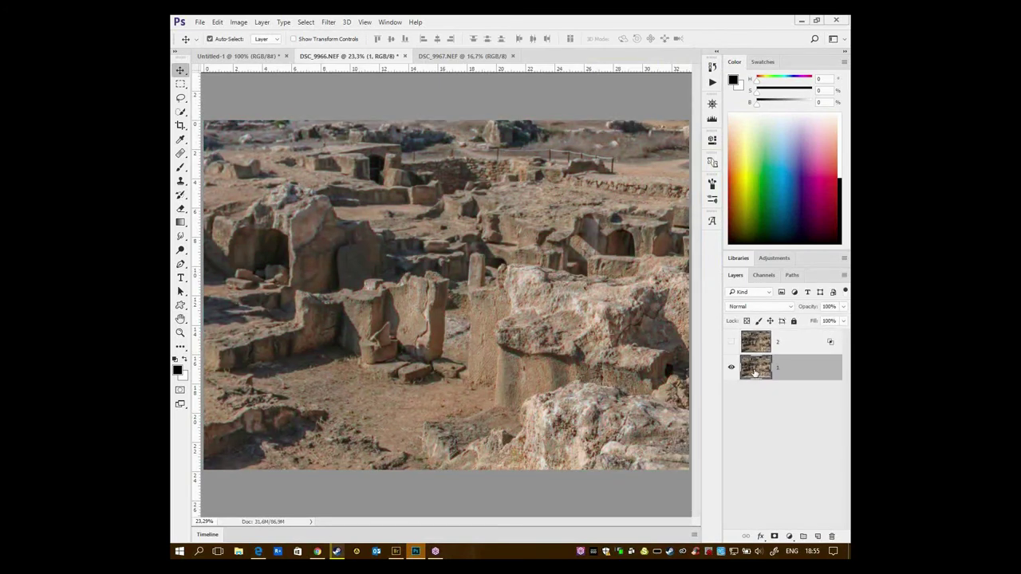
# - Show layer 2 again and uncheck the blue (B) channel in layer 1's blending options
pyautogui.click(731, 342)
pyautogui.doubleClick(808, 369)
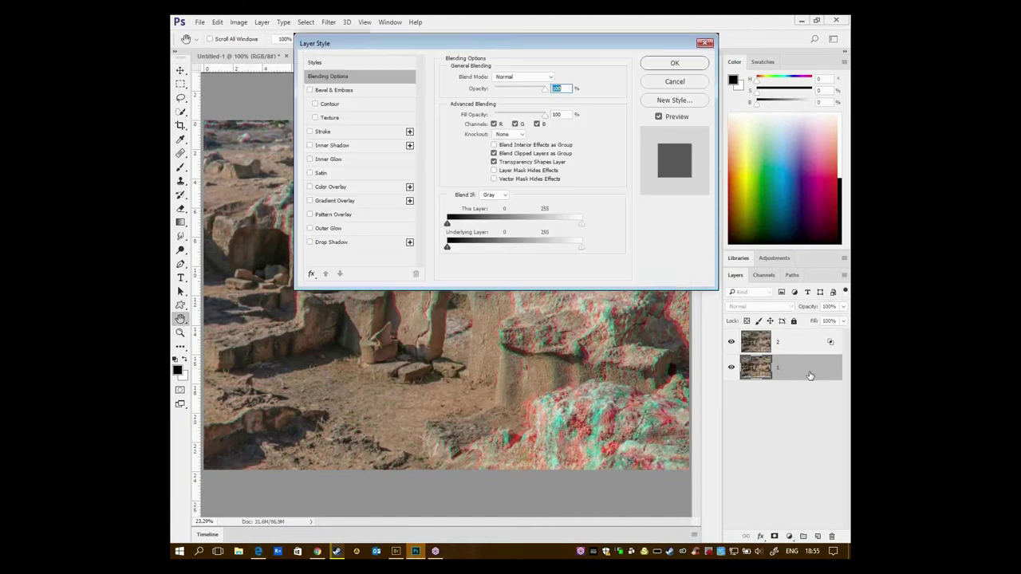
pyautogui.click(538, 124)
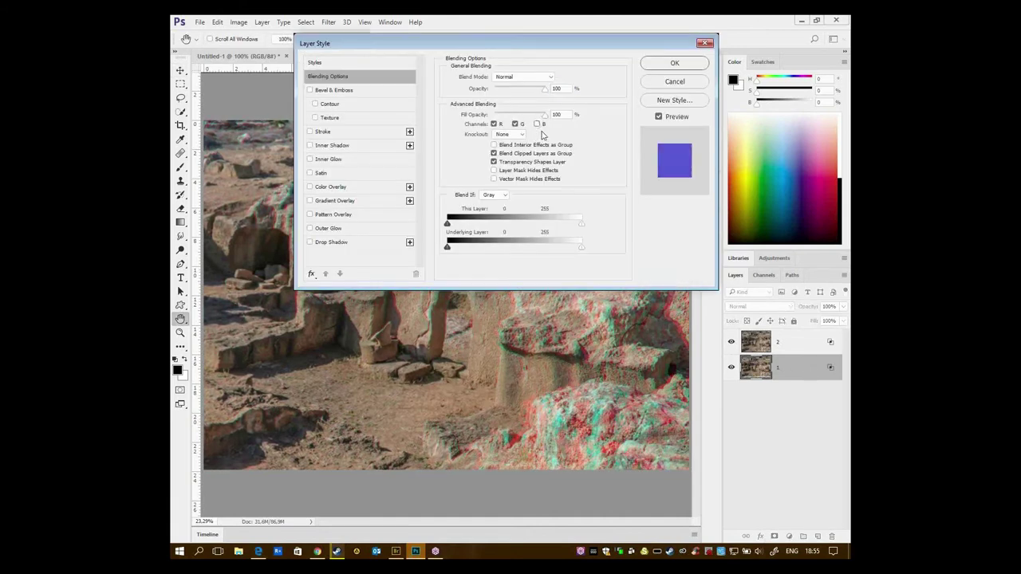
pyautogui.click(698, 67)
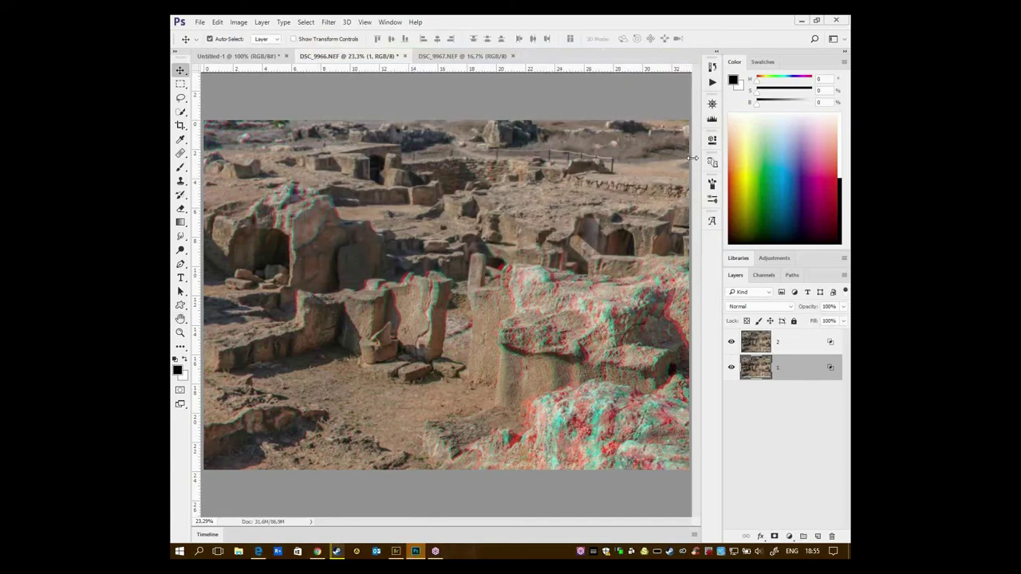
# - Toggle each layer's visibility to compare the anaglyph, leaving layer 1 active
pyautogui.click(731, 343)
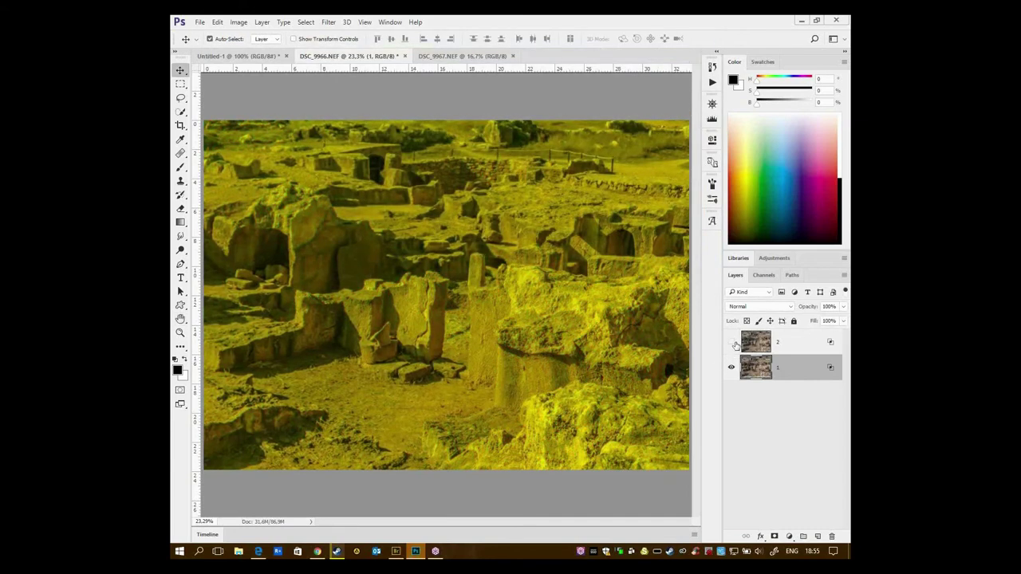
pyautogui.click(732, 343)
pyautogui.click(732, 367)
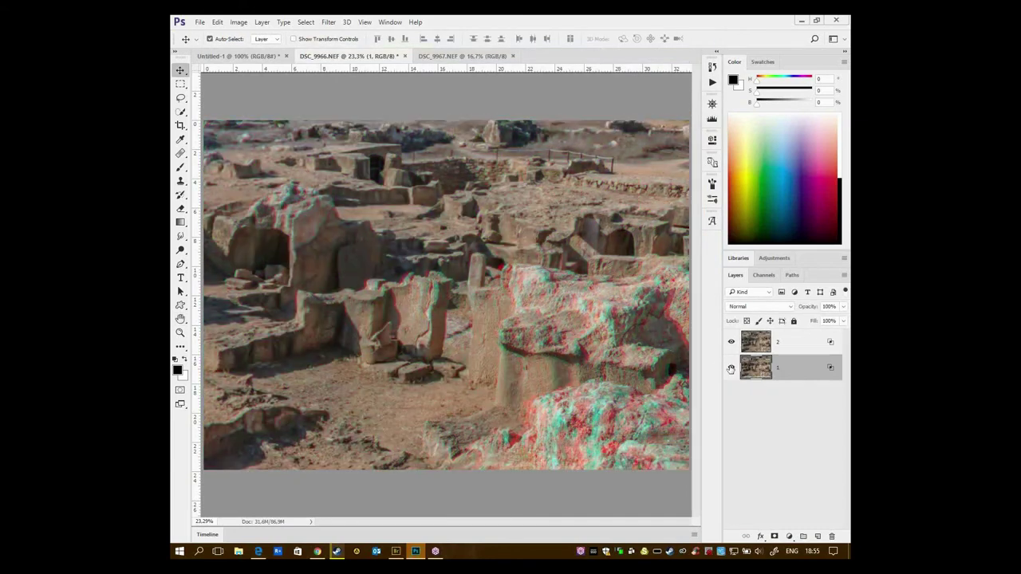
pyautogui.click(793, 339)
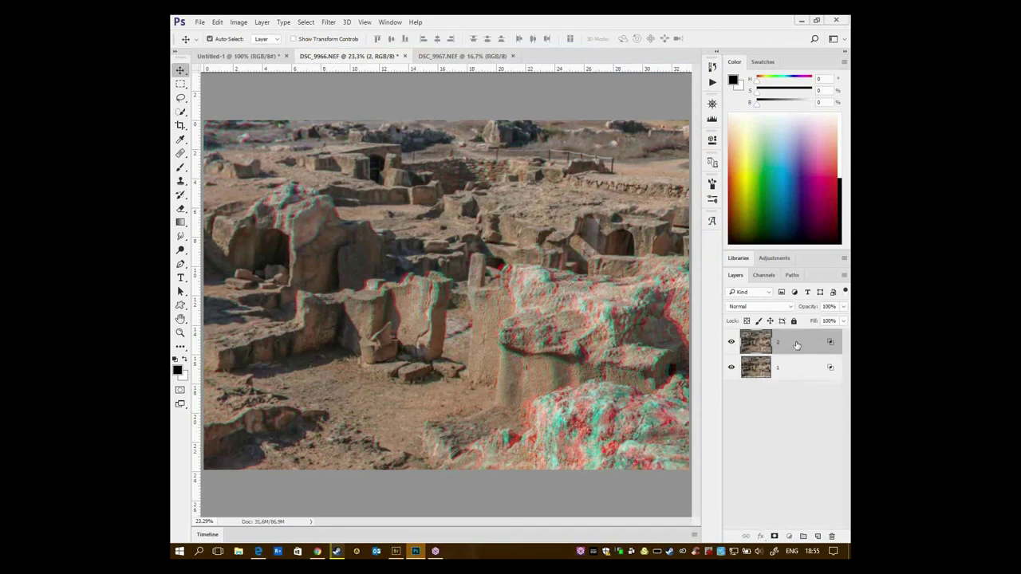
pyautogui.click(793, 367)
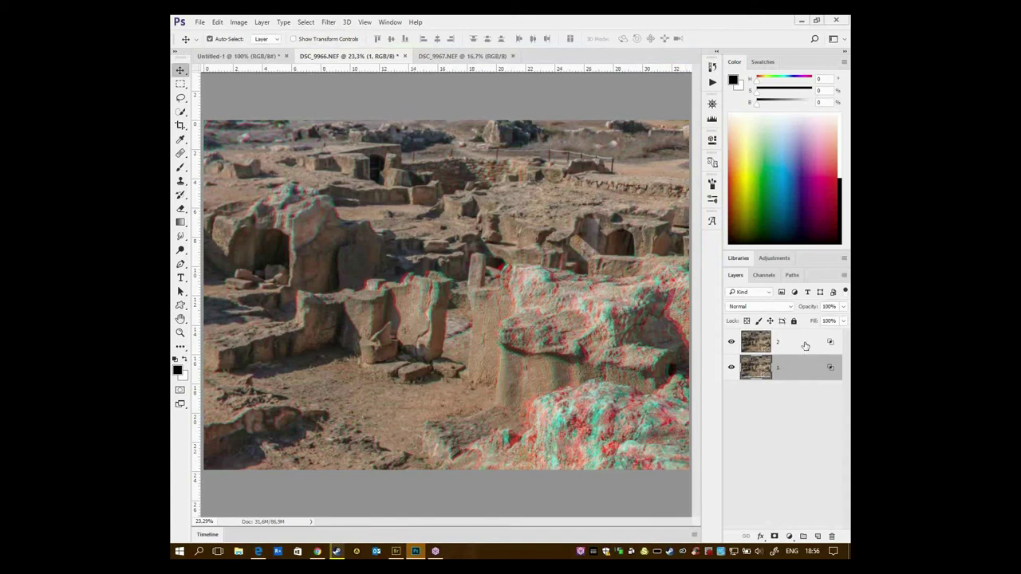
# - Set layer 2's blending channels to red and green, with blue unchecked
pyautogui.moveTo(805, 343); pyautogui.dragTo(806, 375)
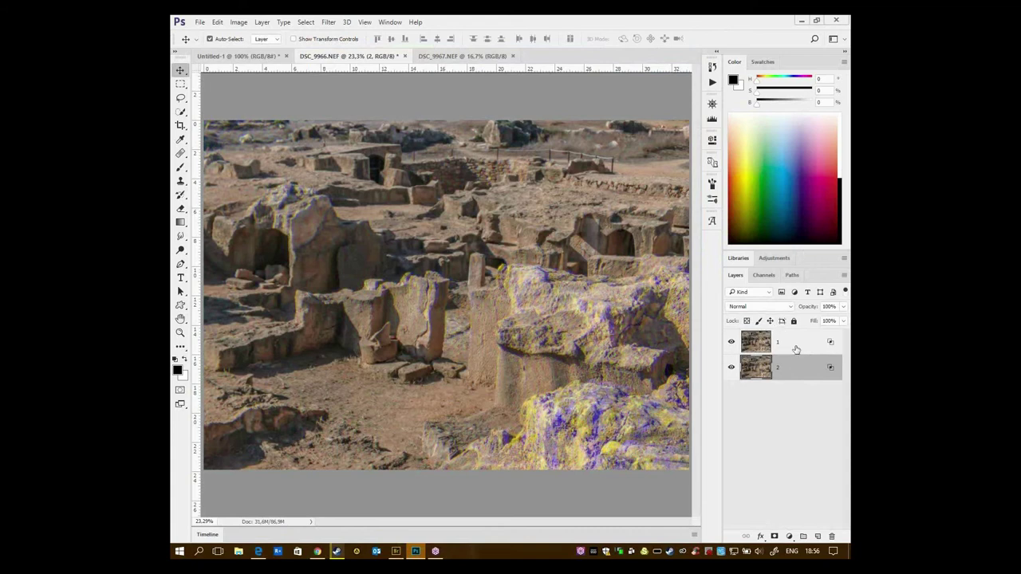
pyautogui.moveTo(794, 350); pyautogui.dragTo(791, 377)
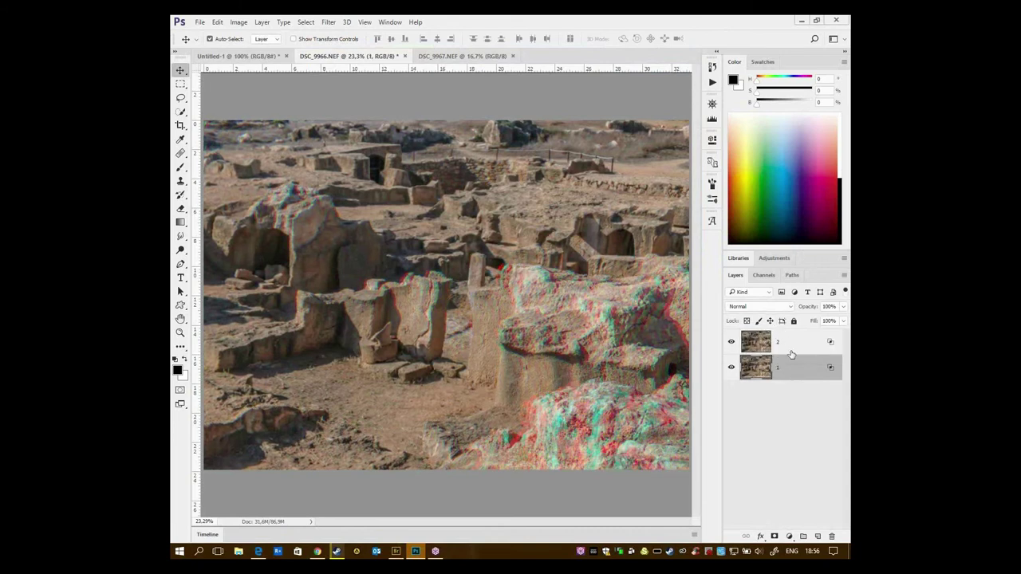
pyautogui.doubleClick(797, 350)
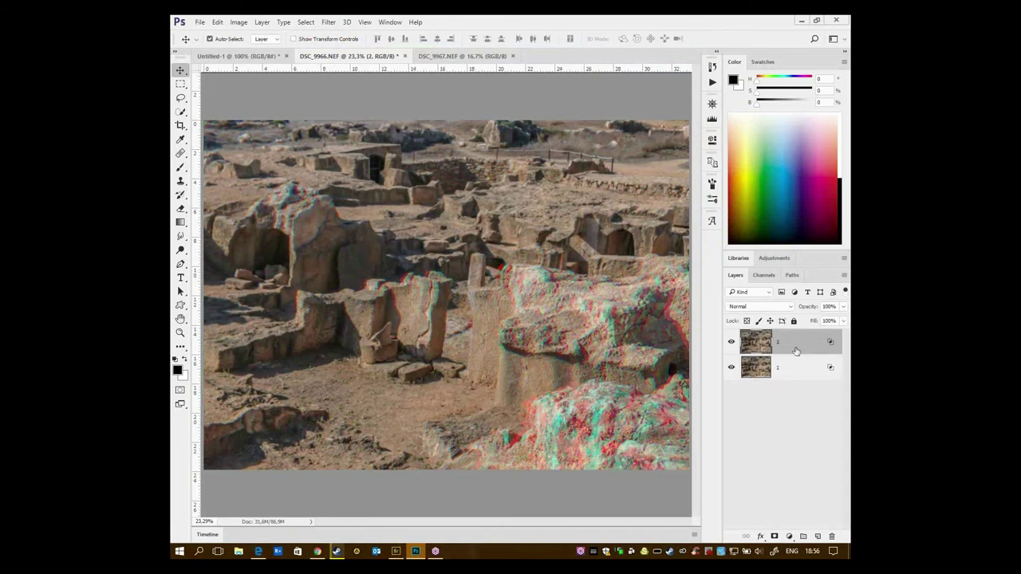
pyautogui.click(494, 124)
pyautogui.click(537, 123)
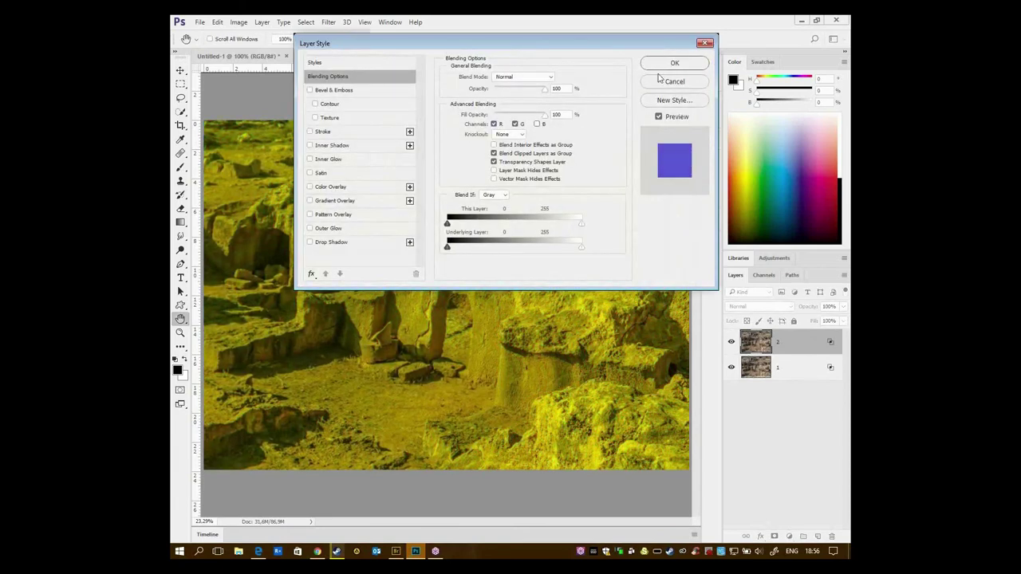
pyautogui.click(667, 64)
# - Set layer 1's blending channels to green and blue, then move layer 2 below layer 1
pyautogui.doubleClick(792, 366)
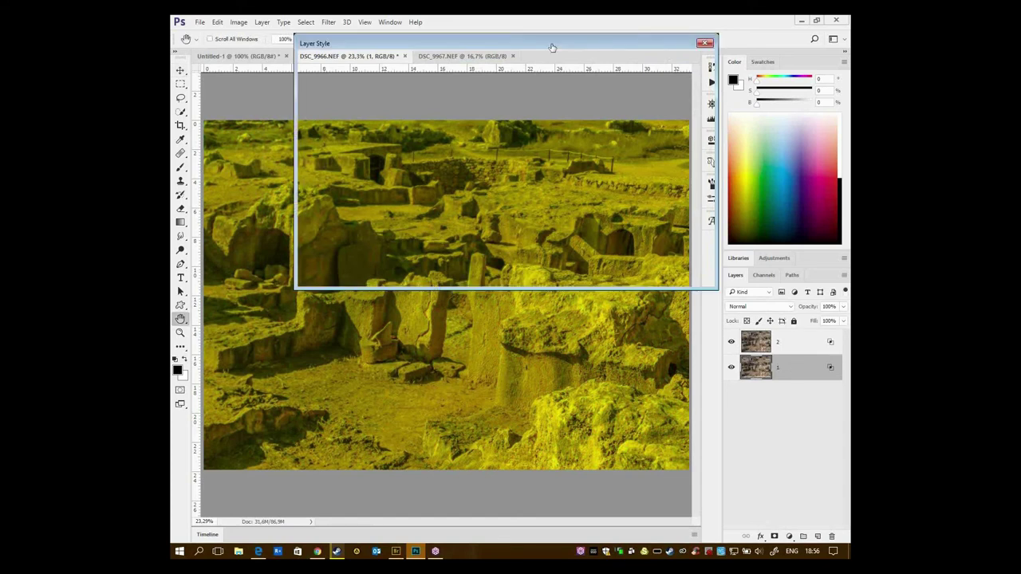
pyautogui.click(539, 124)
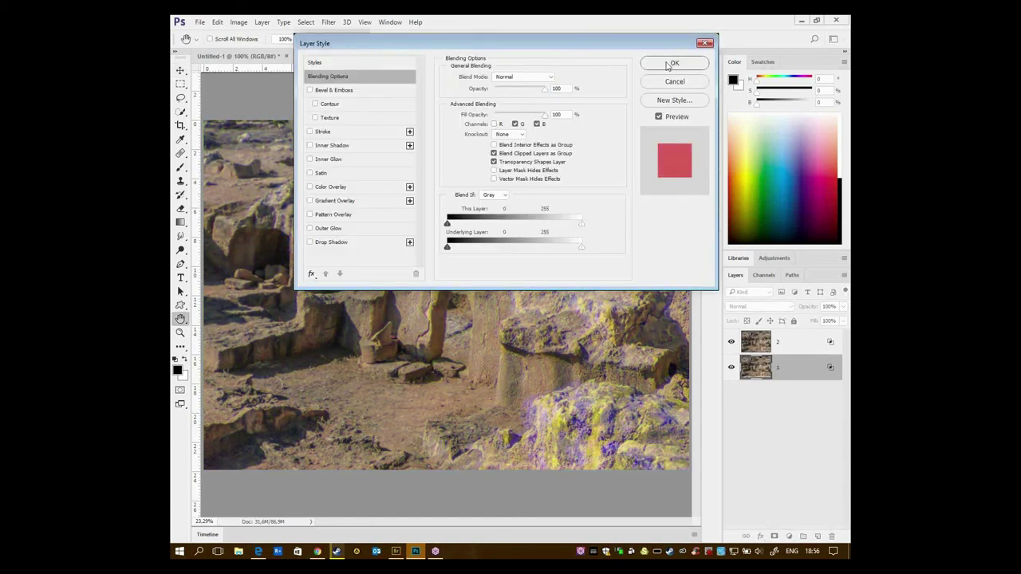
pyautogui.click(674, 63)
pyautogui.moveTo(796, 342); pyautogui.dragTo(798, 377)
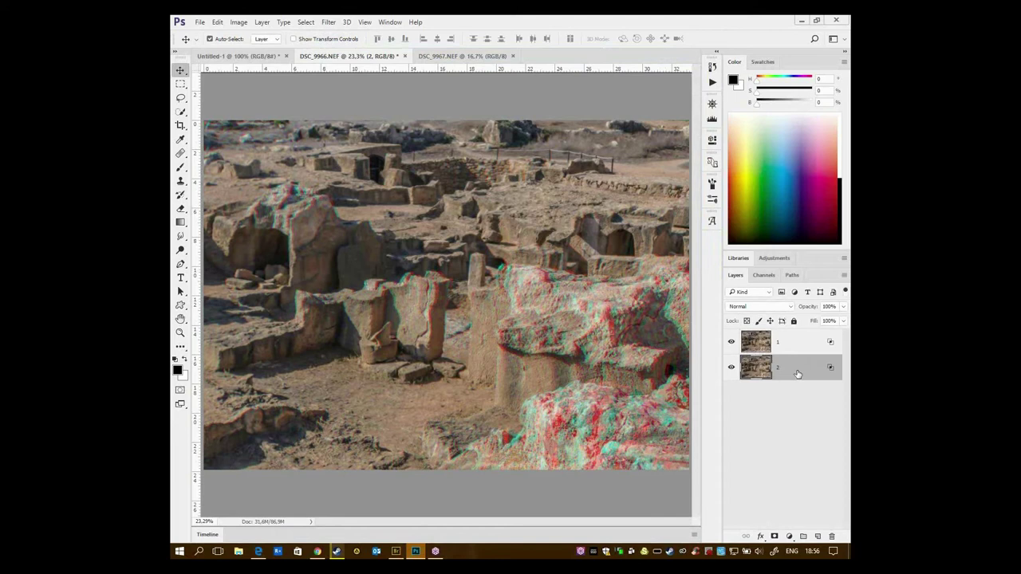
# - Switch to Full Screen Mode with a black background and zoom in until the photo fills it
pyautogui.press('f')
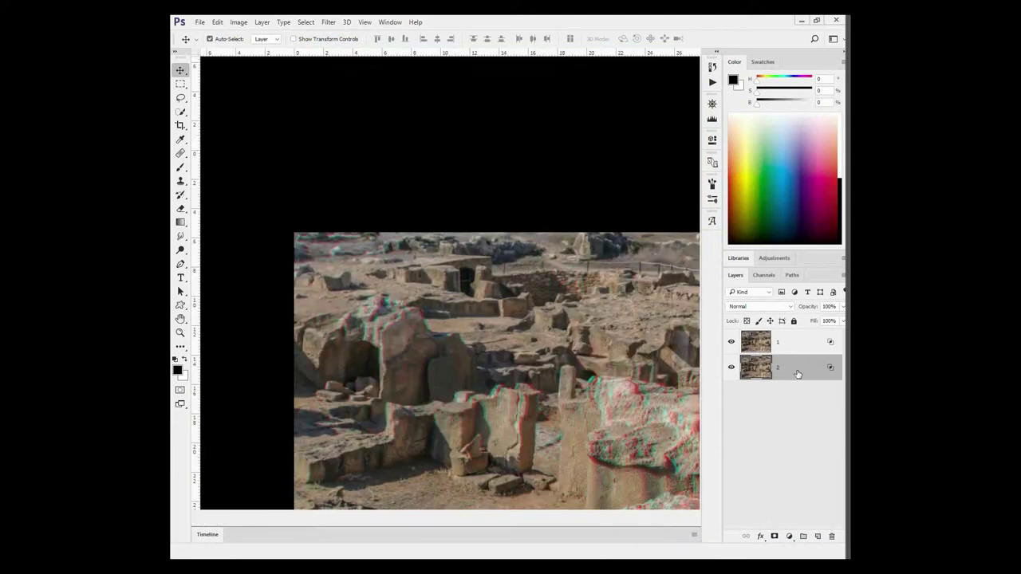
pyautogui.press('f')
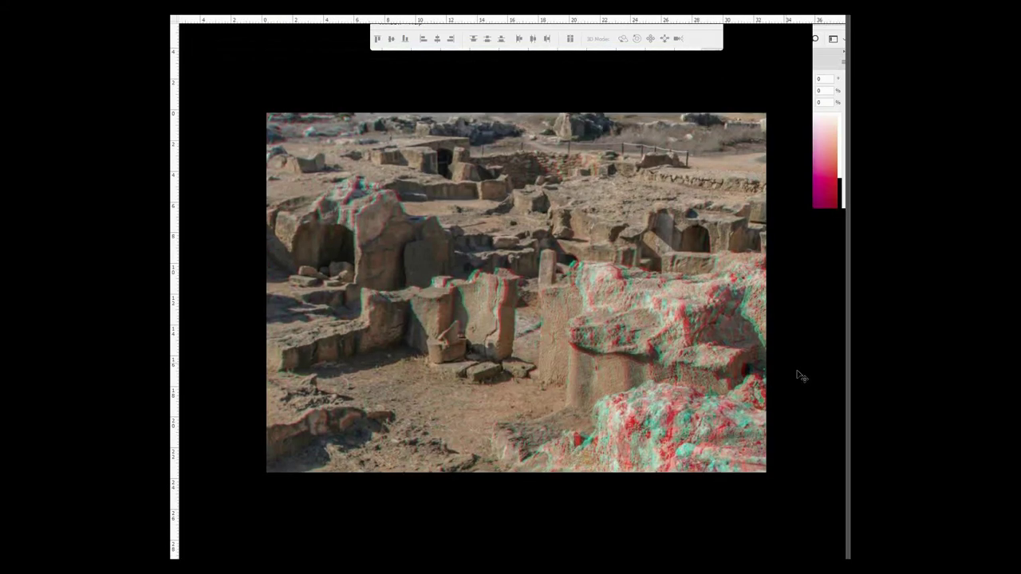
pyautogui.hotkey('ctrl', '+')
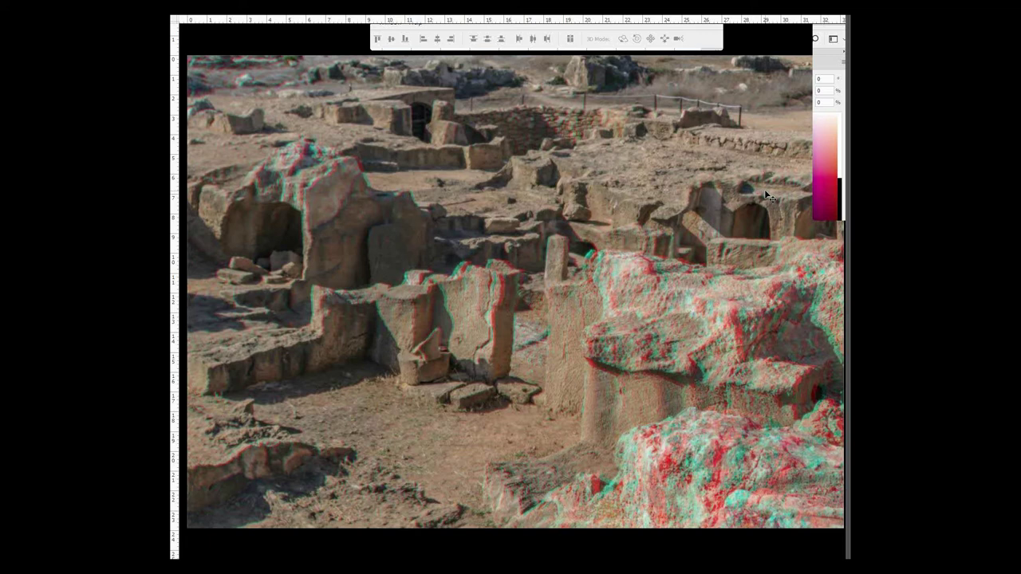
# - Return the ruins photo to Standard Screen Mode with panels and zoom out
pyautogui.click(839, 183)
pyautogui.press('f')
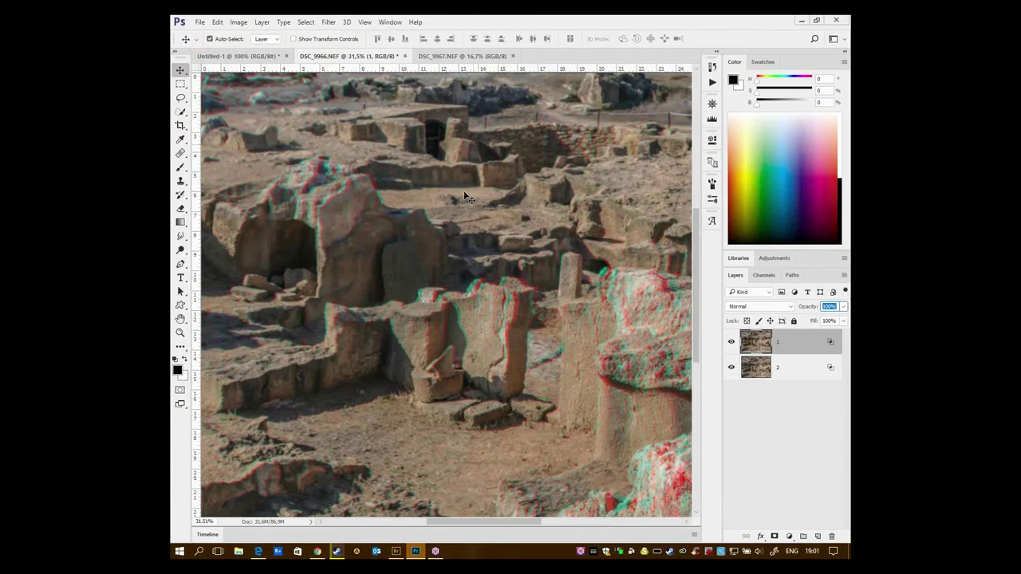
pyautogui.scroll(-1, 465, 195)
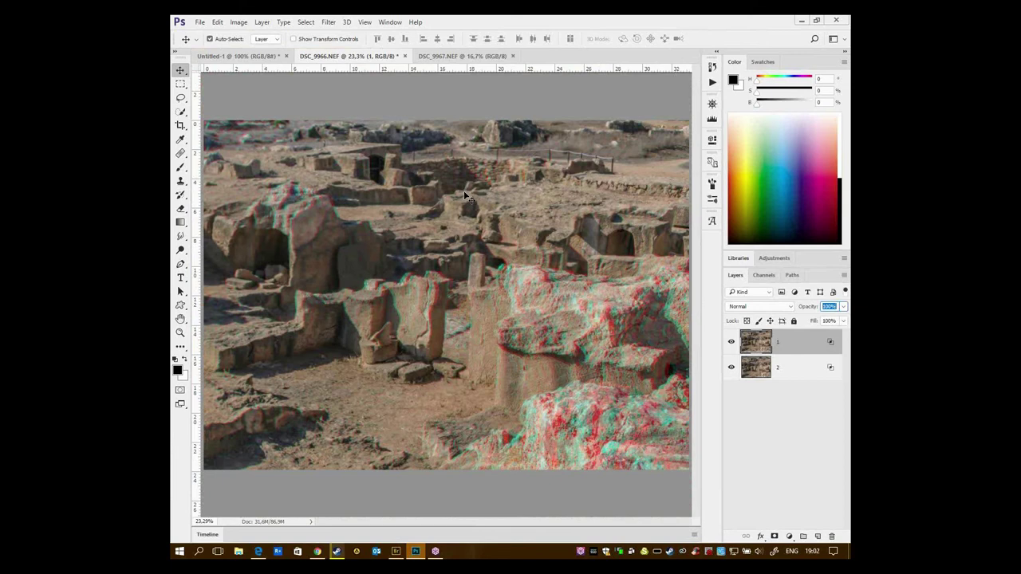
pyautogui.click(317, 550)
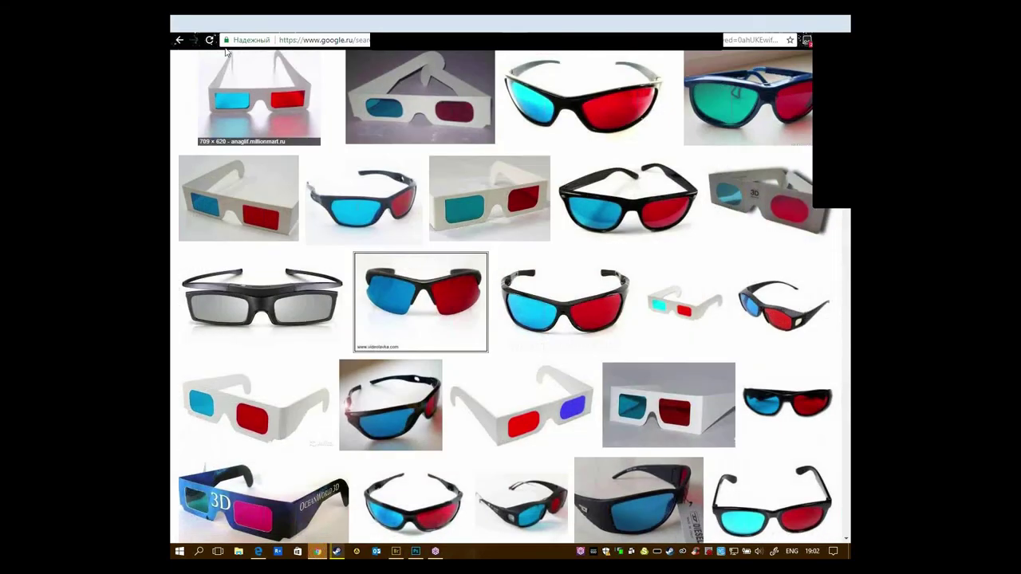
pyautogui.click(232, 24)
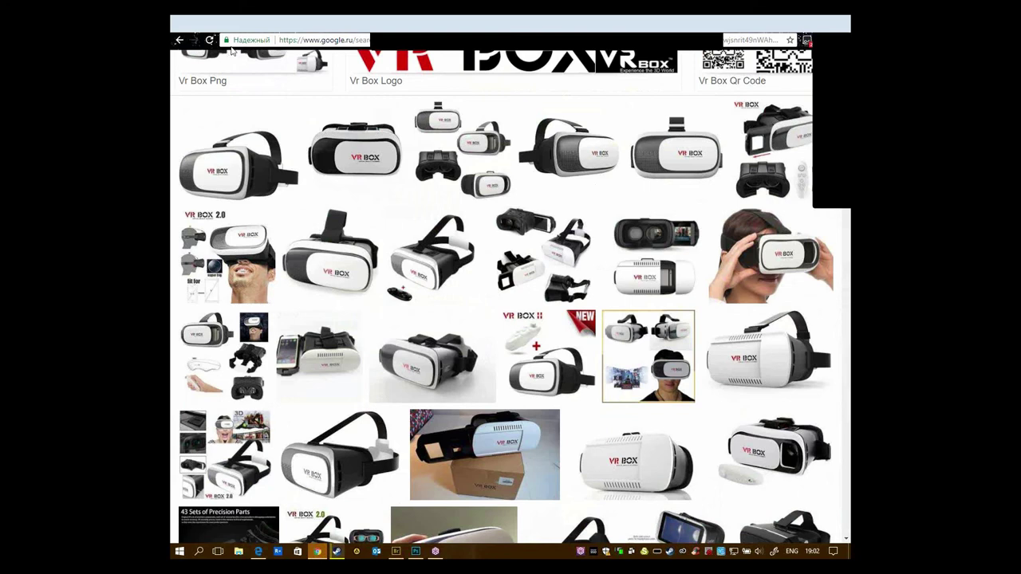
pyautogui.click(802, 20)
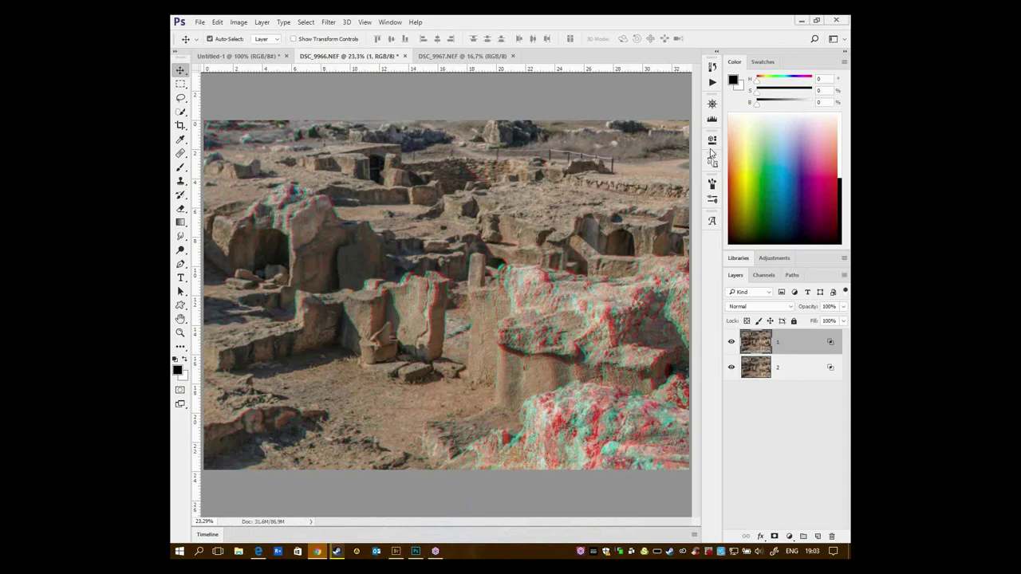
# - Re-enable the red channel in layer 1's blending options
pyautogui.click(807, 343)
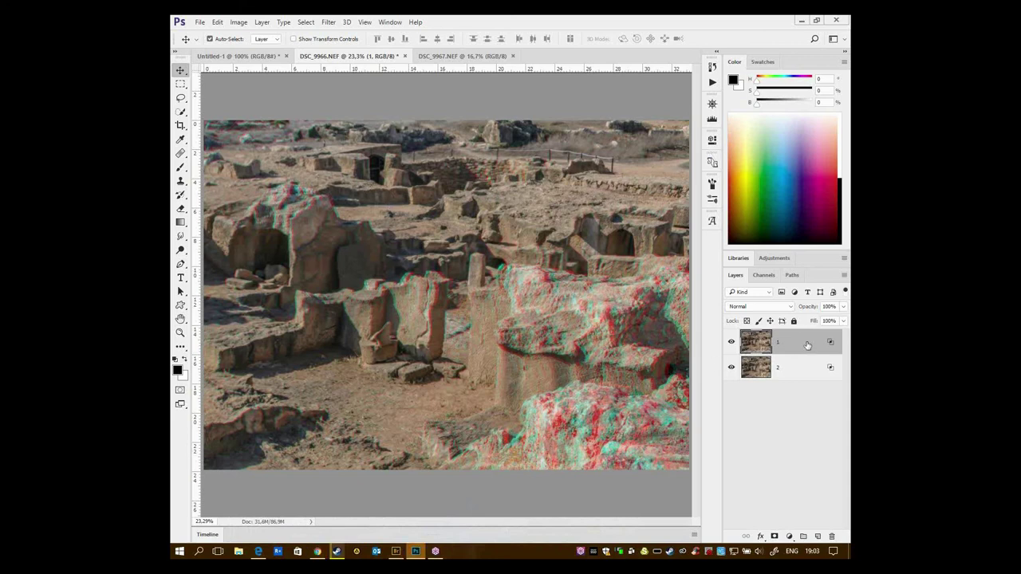
pyautogui.doubleClick(808, 343)
pyautogui.click(503, 125)
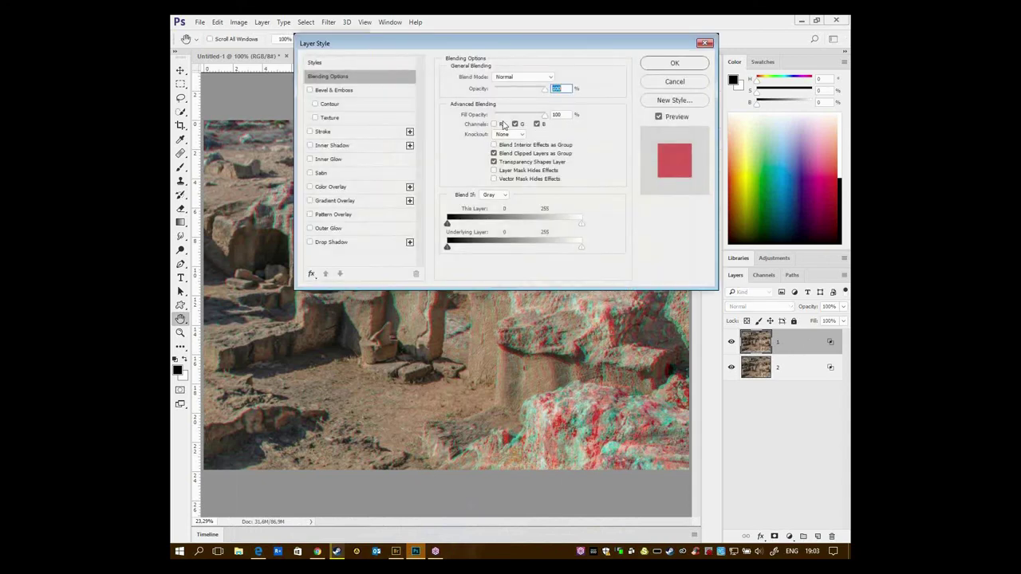
pyautogui.click(654, 64)
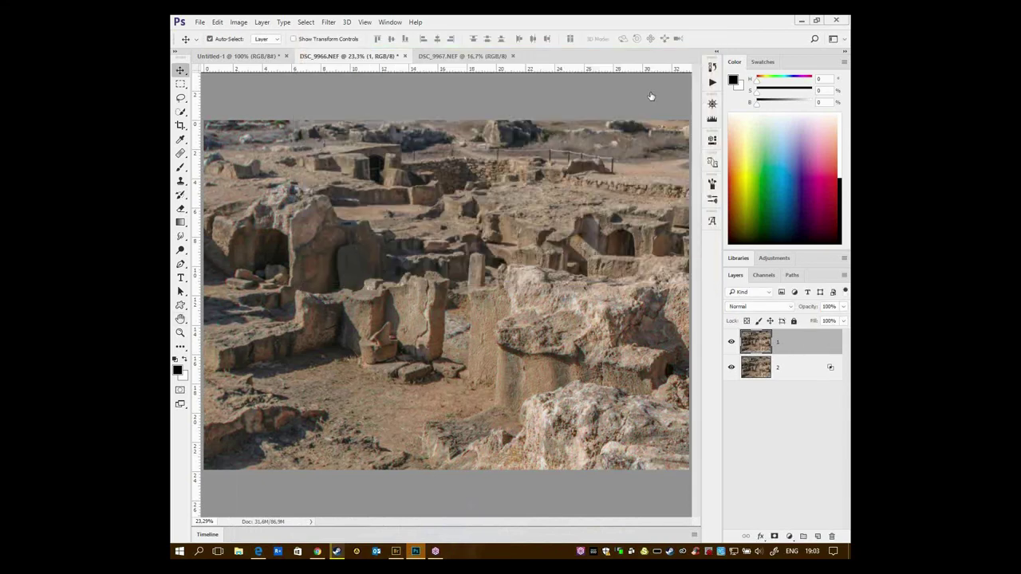
# - Re-enable the blue channel in layer 2's blending options
pyautogui.doubleClick(805, 367)
pyautogui.click(542, 125)
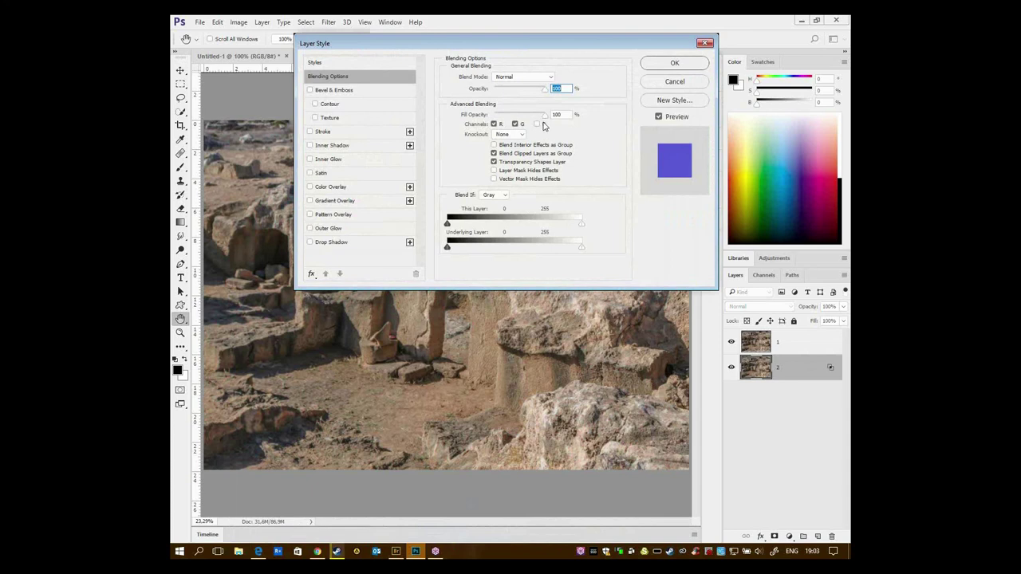
pyautogui.click(684, 65)
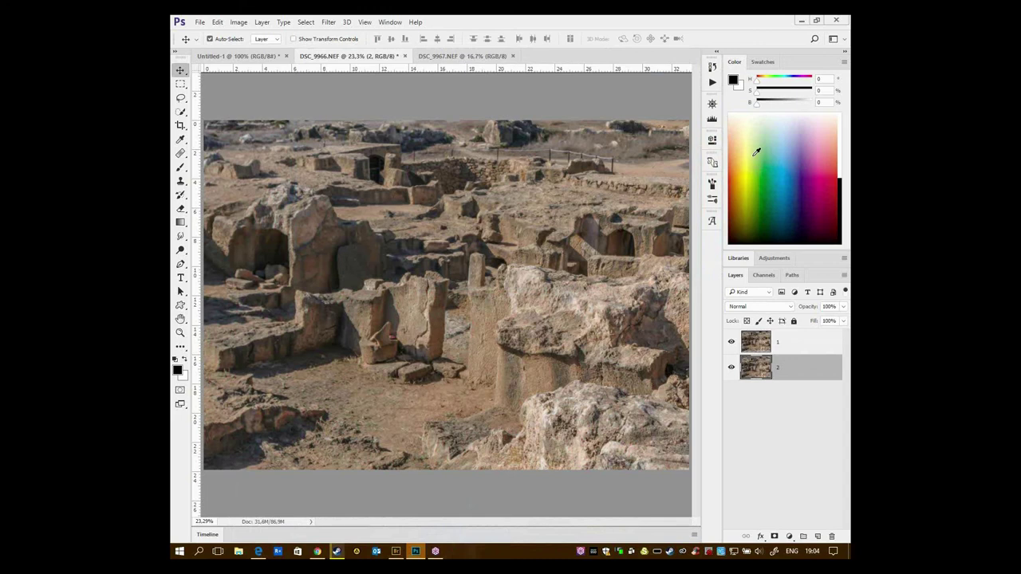
# - Crop to the canvas with Delete Cropped Pixels on, then nudge layer 1 down-left
pyautogui.press('c')
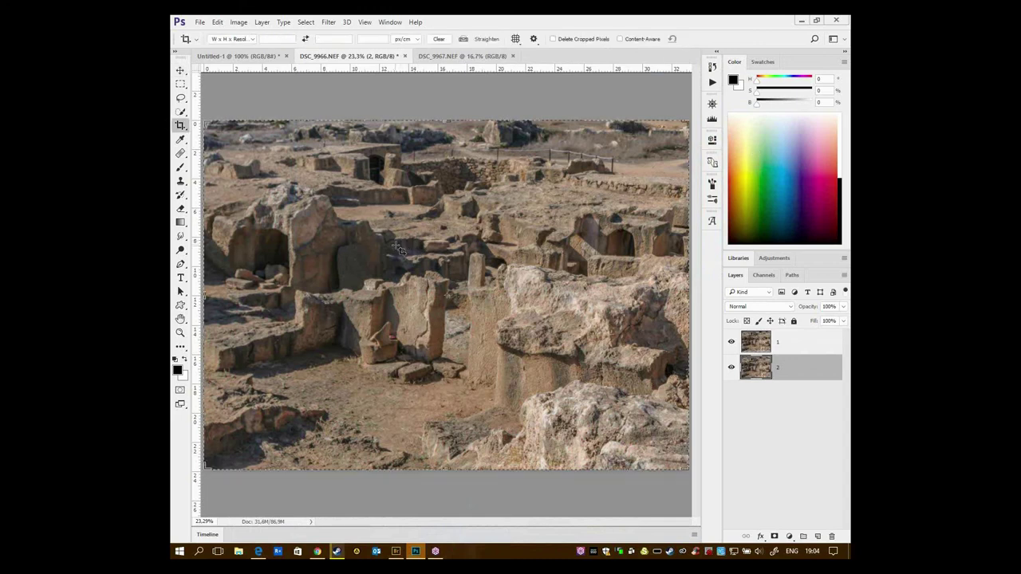
pyautogui.click(246, 268)
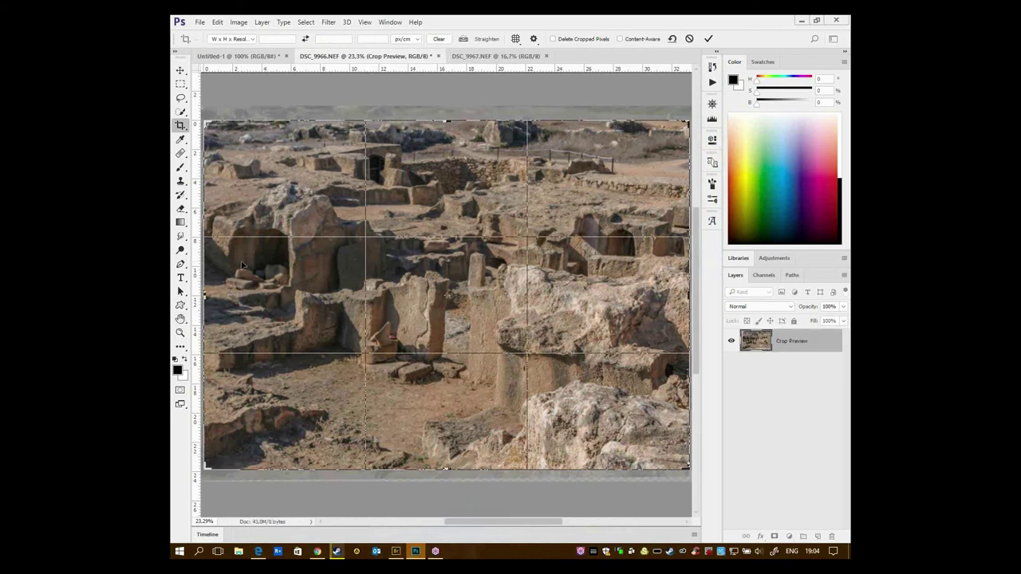
pyautogui.hotkey('ctrl', '-')
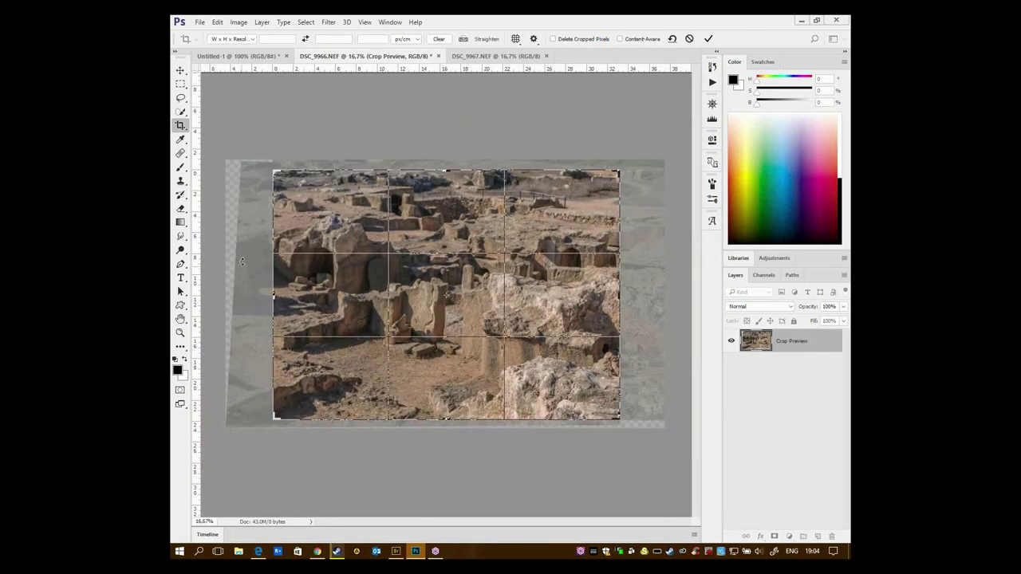
pyautogui.click(576, 40)
pyautogui.press('Return')
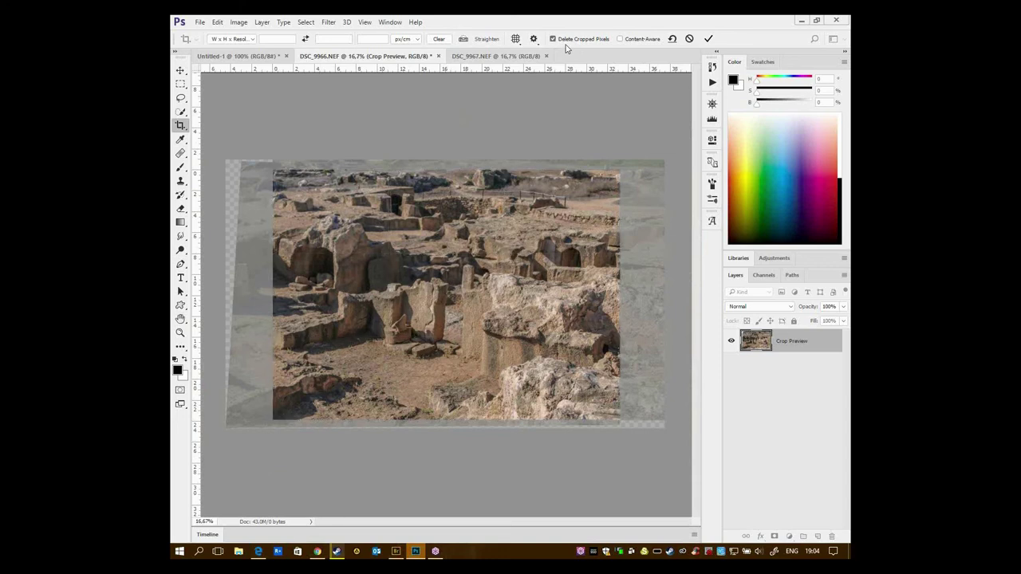
pyautogui.press('v')
pyautogui.moveTo(536, 226)
pyautogui.mouseDown()
pyautogui.moveTo(474, 260)
pyautogui.moveTo(545, 220)
pyautogui.moveTo(521, 252)
pyautogui.mouseUp()
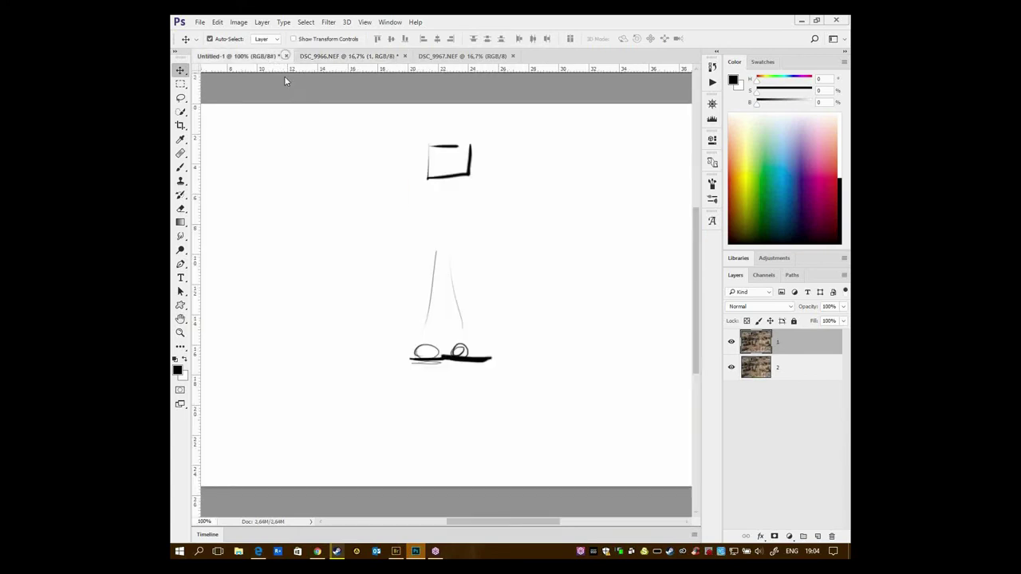
# - Close Untitled-1 without saving and start a new 1280 × 720 px document
pyautogui.click(286, 55)
pyautogui.click(513, 221)
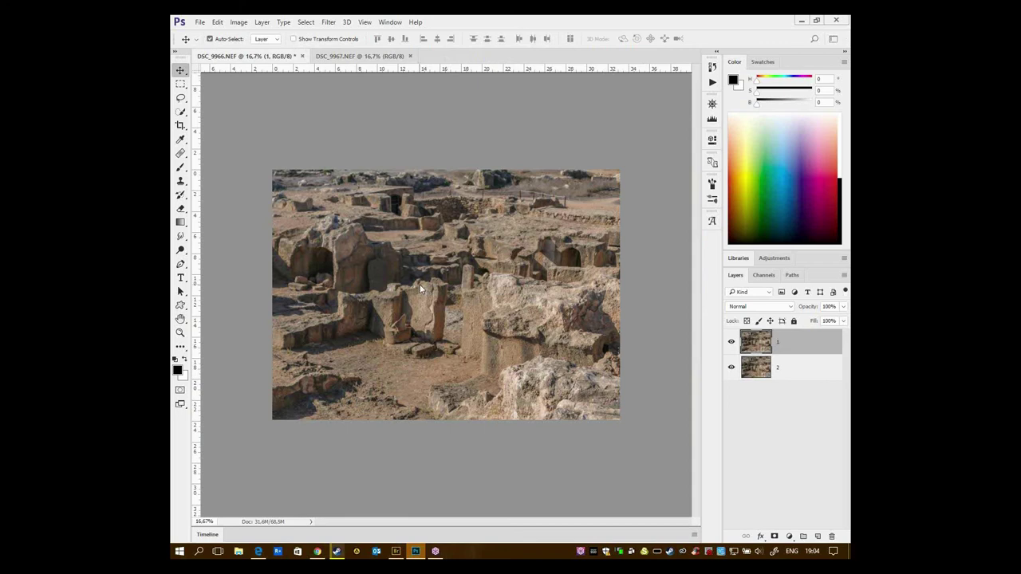
pyautogui.hotkey('ctrl', 'n')
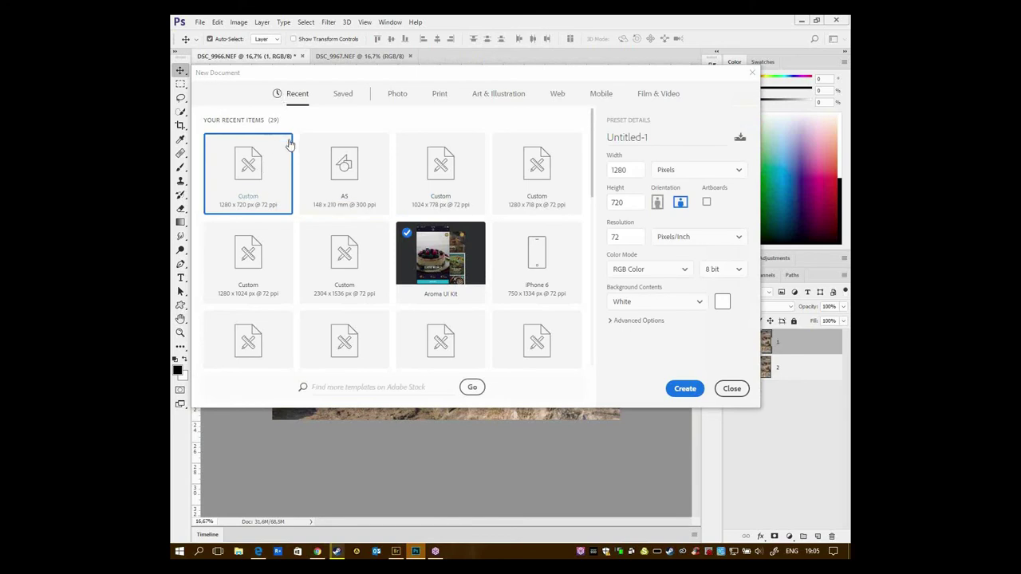
# - Create the 1280 × 720 document and add a vertical guide at 9.20 cm
pyautogui.click(689, 389)
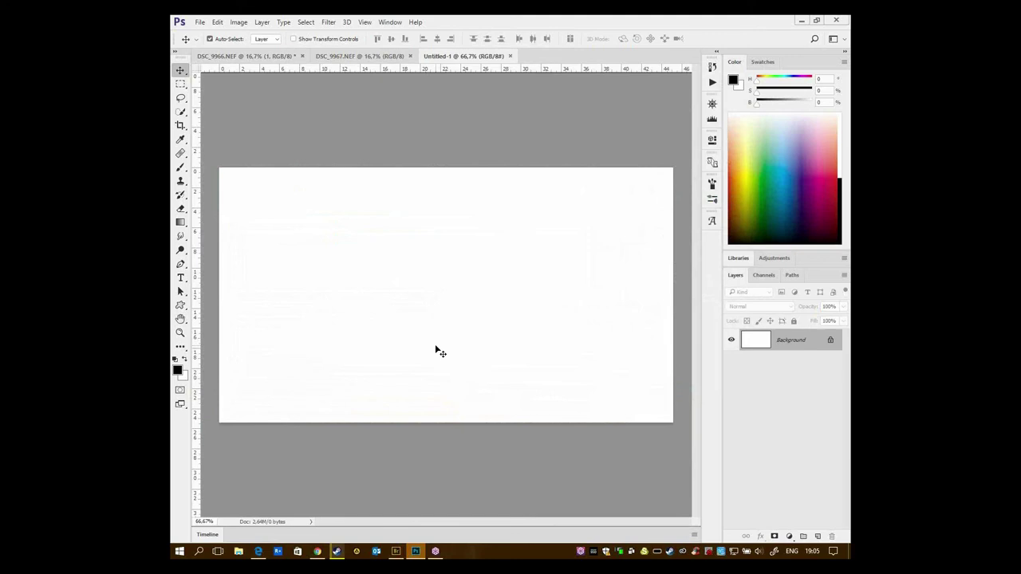
pyautogui.moveTo(197, 260); pyautogui.dragTo(445, 242)
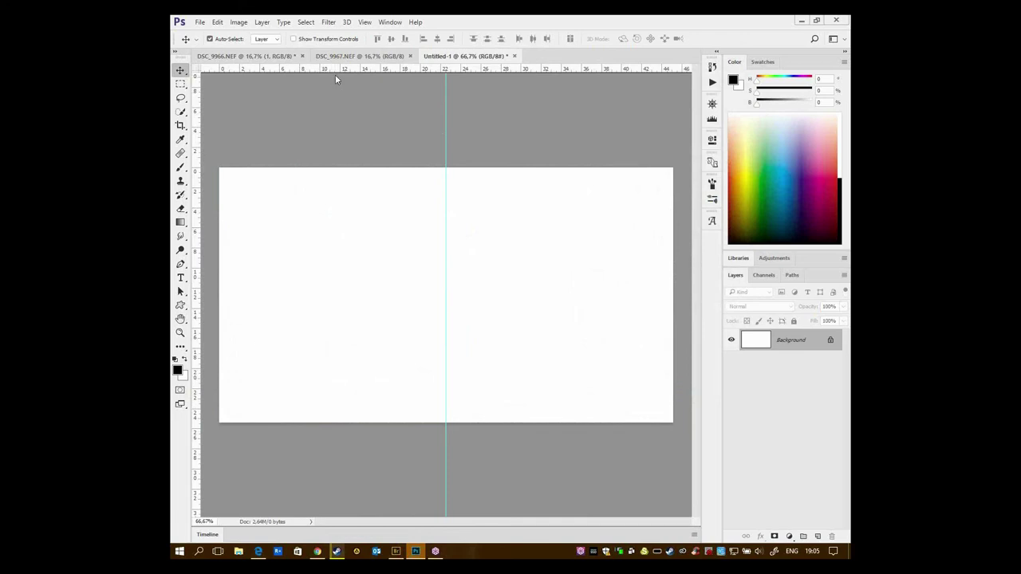
# - In DSC_9966.NEF, toggle layer 1's visibility to compare the two shots' offset
pyautogui.click(347, 57)
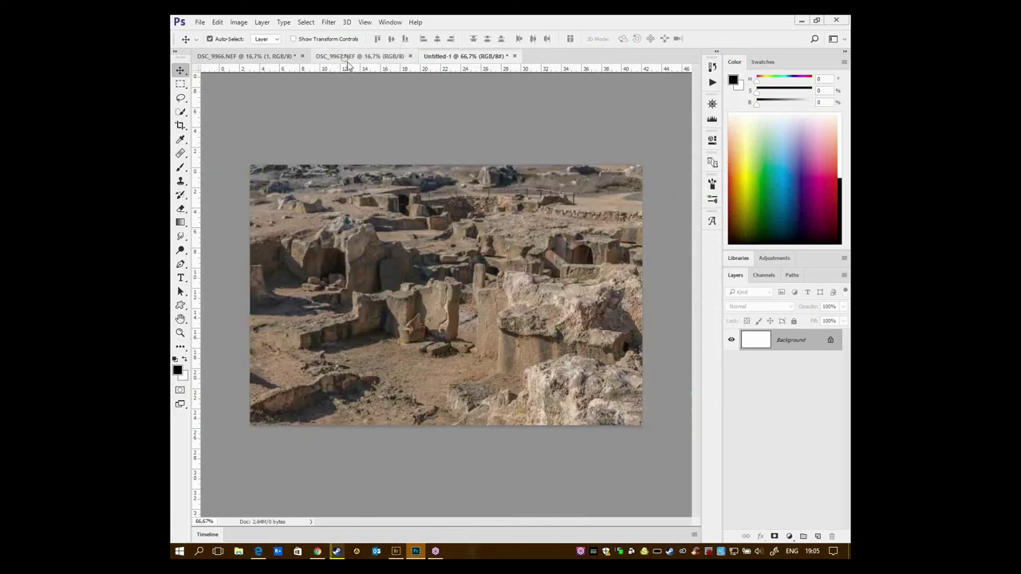
pyautogui.click(278, 56)
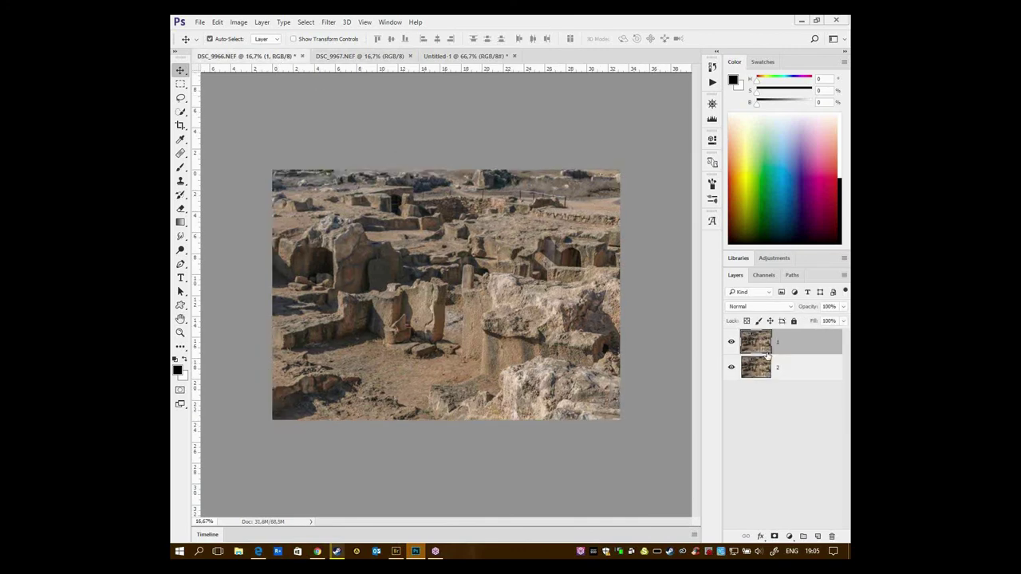
pyautogui.click(732, 342)
pyautogui.click(733, 343)
pyautogui.click(733, 343)
# - Convert layers 1 and 2 to smart objects
pyautogui.rightClick(814, 346)
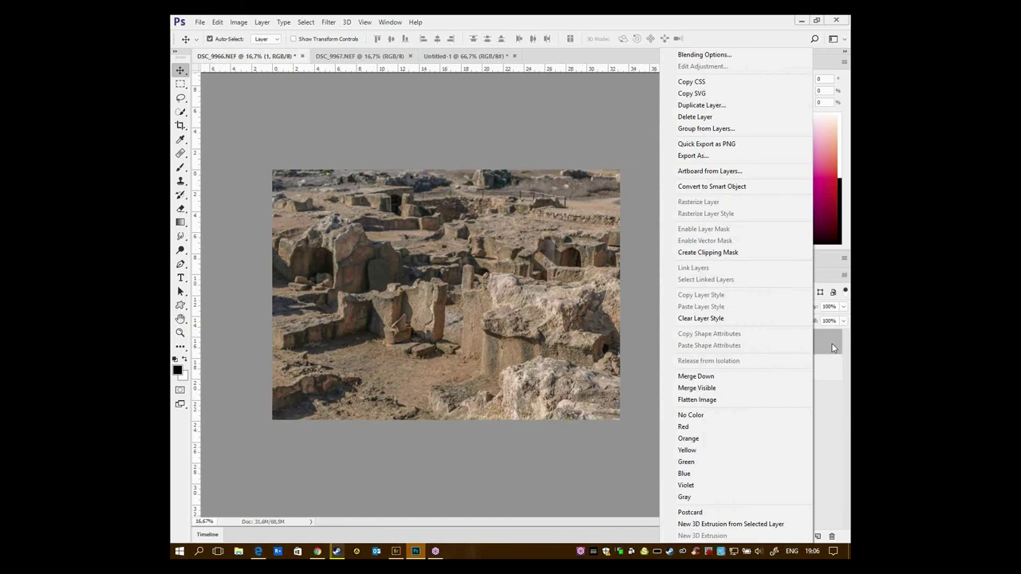
pyautogui.rightClick(832, 343)
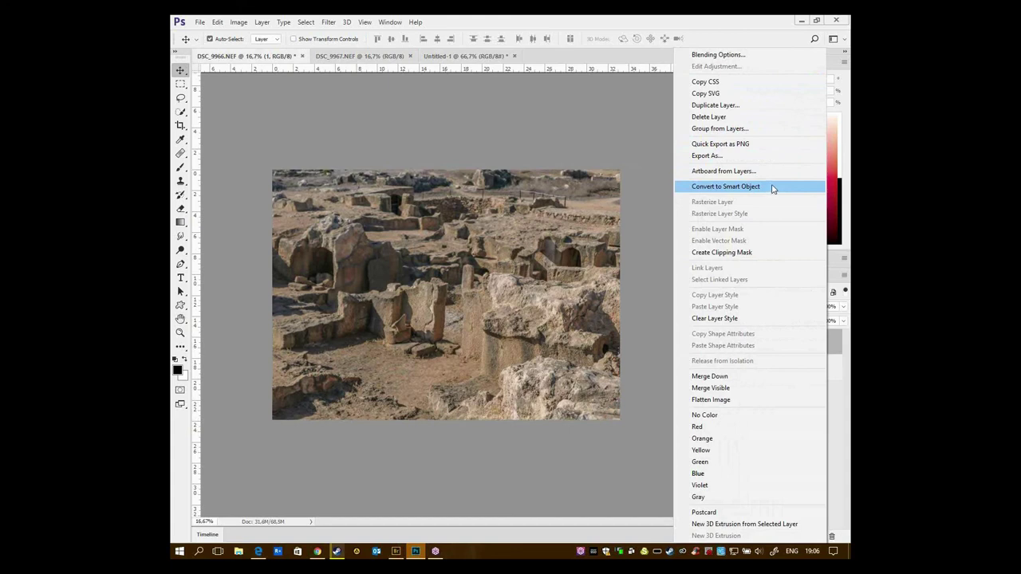
pyautogui.click(773, 187)
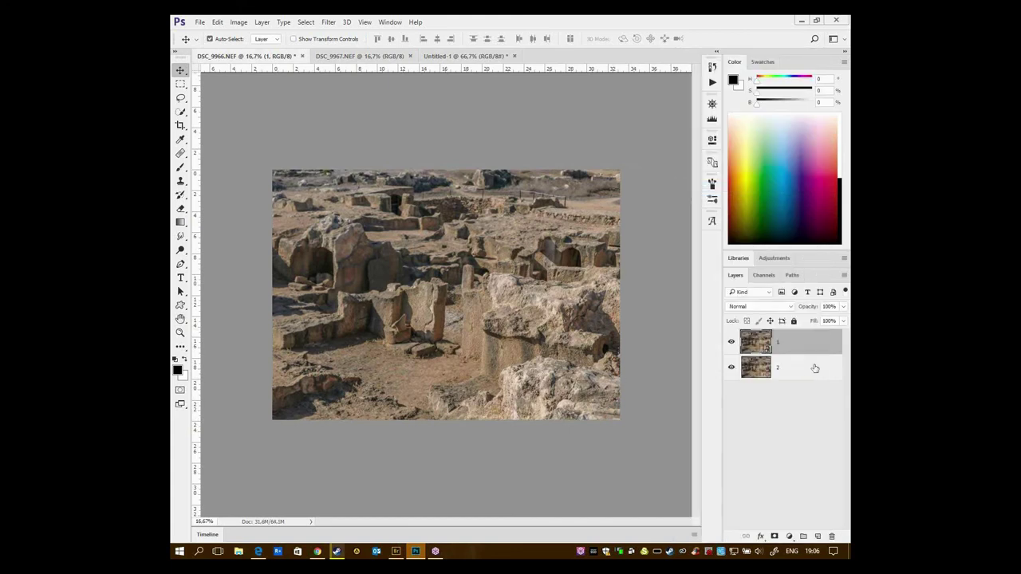
pyautogui.rightClick(814, 369)
pyautogui.click(738, 192)
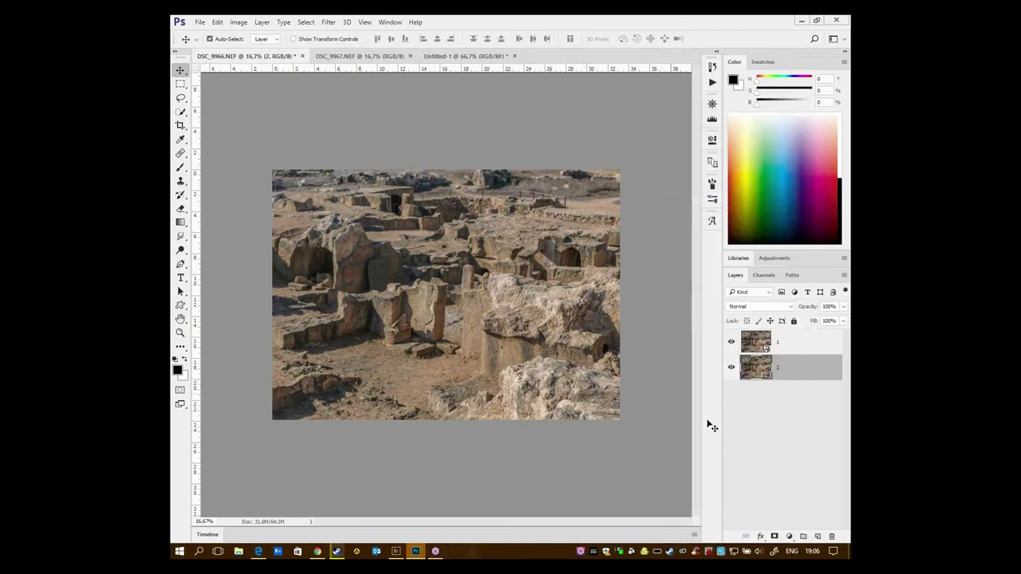
# - Drag layers 1 and 2 into Untitled-1 and centre them under Free Transform
pyautogui.keyDown('shift'); pyautogui.click(822, 343); pyautogui.keyUp('shift')
pyautogui.moveTo(448, 252); pyautogui.dragTo(449, 291)
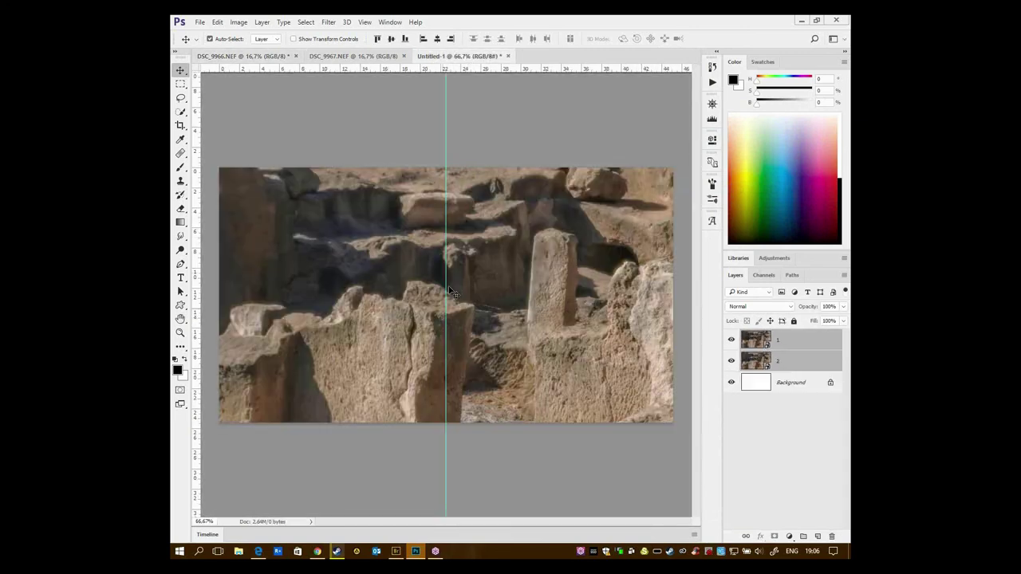
pyautogui.moveTo(510, 319)
pyautogui.mouseDown()
pyautogui.moveTo(528, 277)
pyautogui.moveTo(500, 272)
pyautogui.mouseUp()
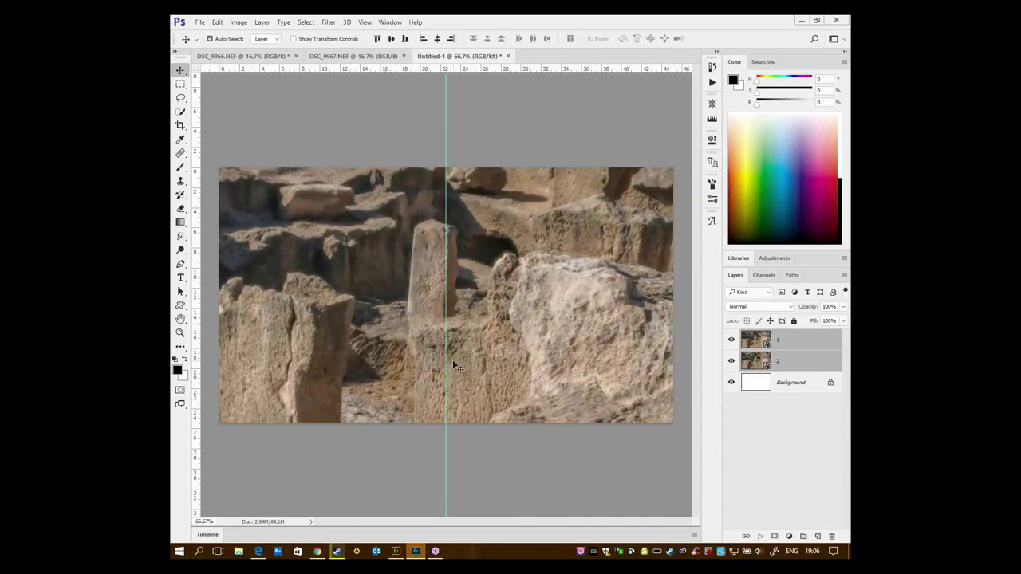
pyautogui.hotkey('ctrl', '-')
pyautogui.hotkey('ctrl', '-')
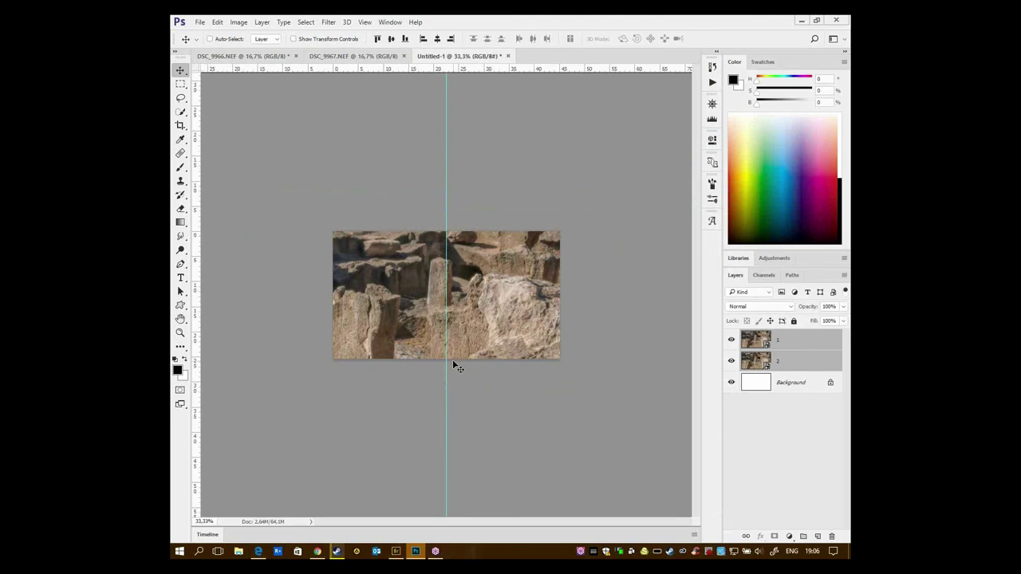
pyautogui.hotkey('ctrl', 't')
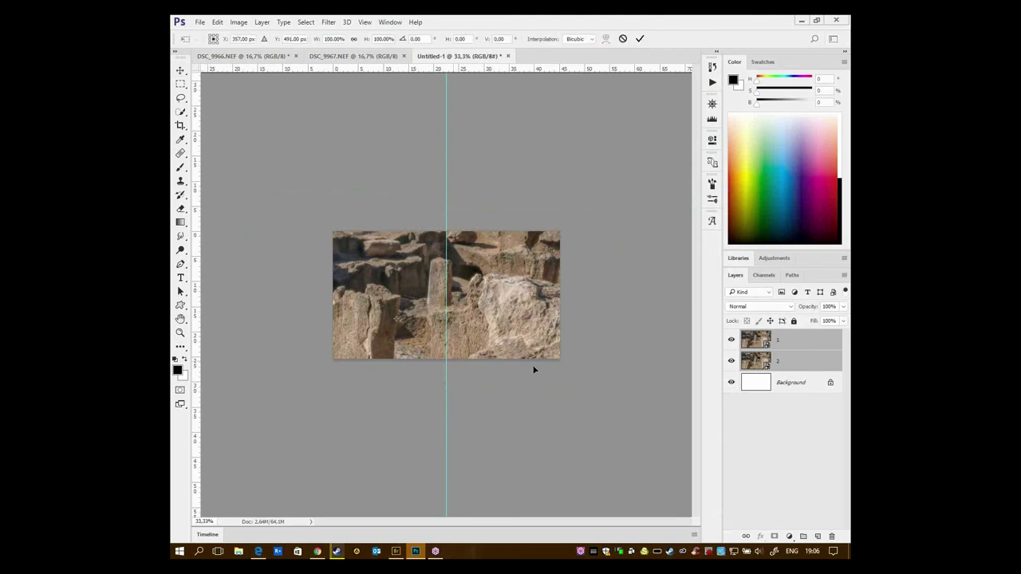
pyautogui.moveTo(522, 338); pyautogui.dragTo(571, 318)
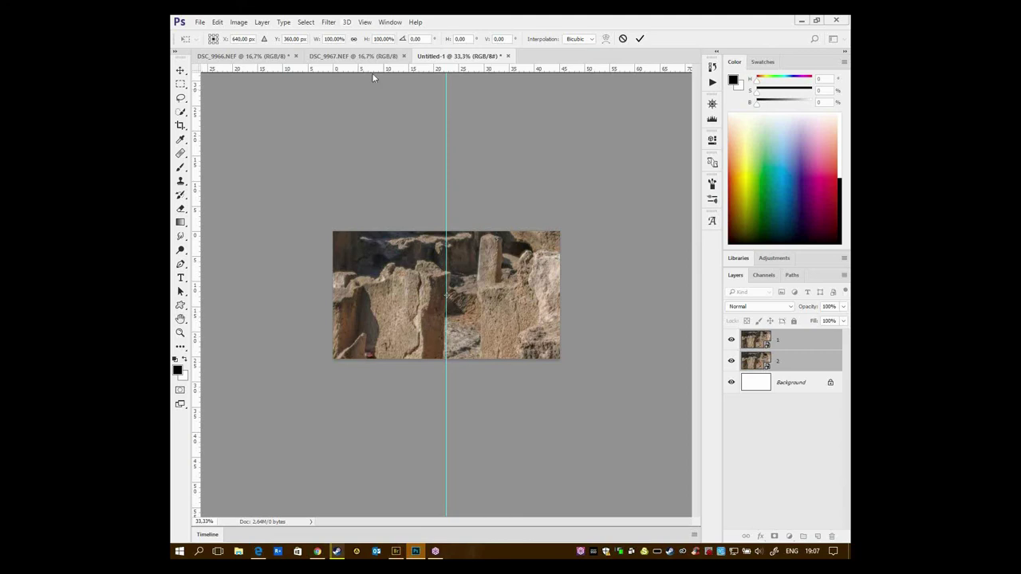
# - Scale both photos to 2 inches wide and fit the canvas in the window
pyautogui.rightClick(331, 39)
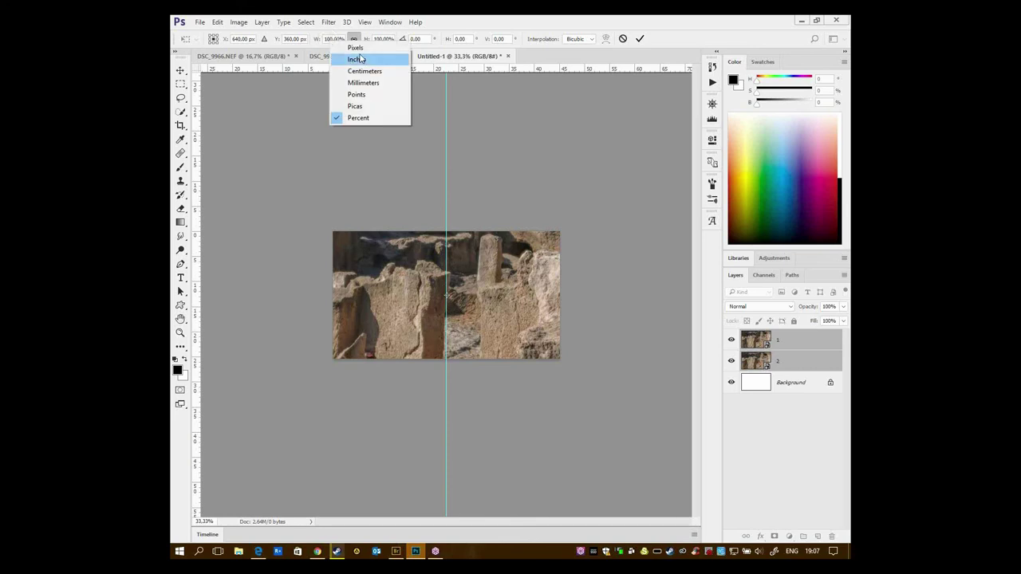
pyautogui.click(361, 59)
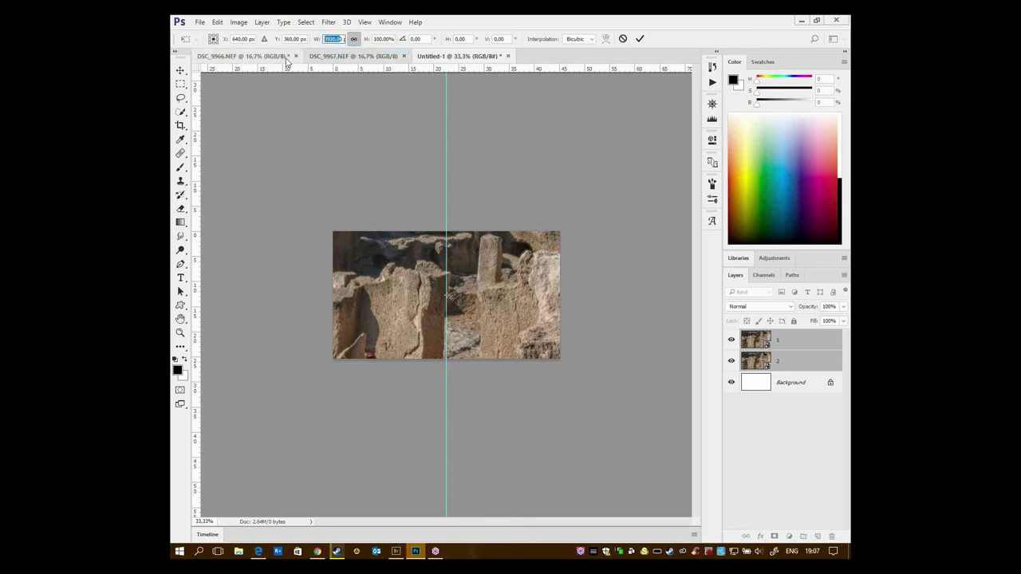
pyautogui.write('2')
pyautogui.press('Return')
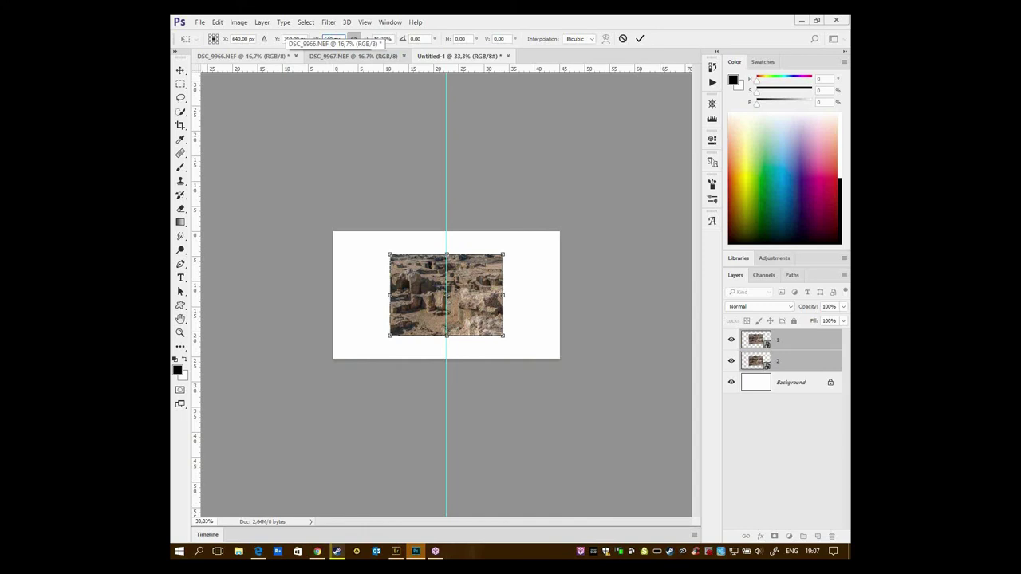
pyautogui.press('Return')
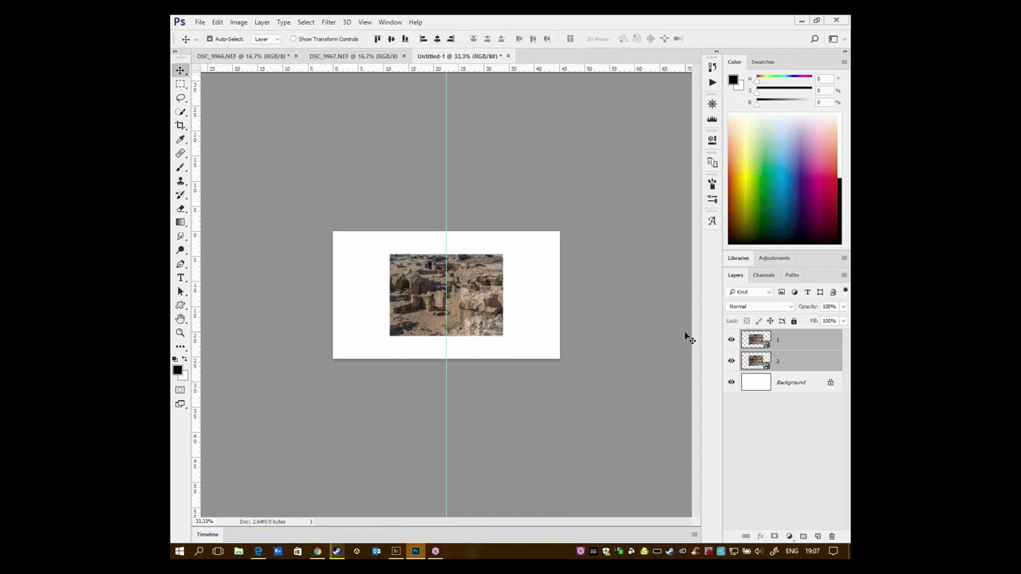
pyautogui.hotkey('ctrl', '0')
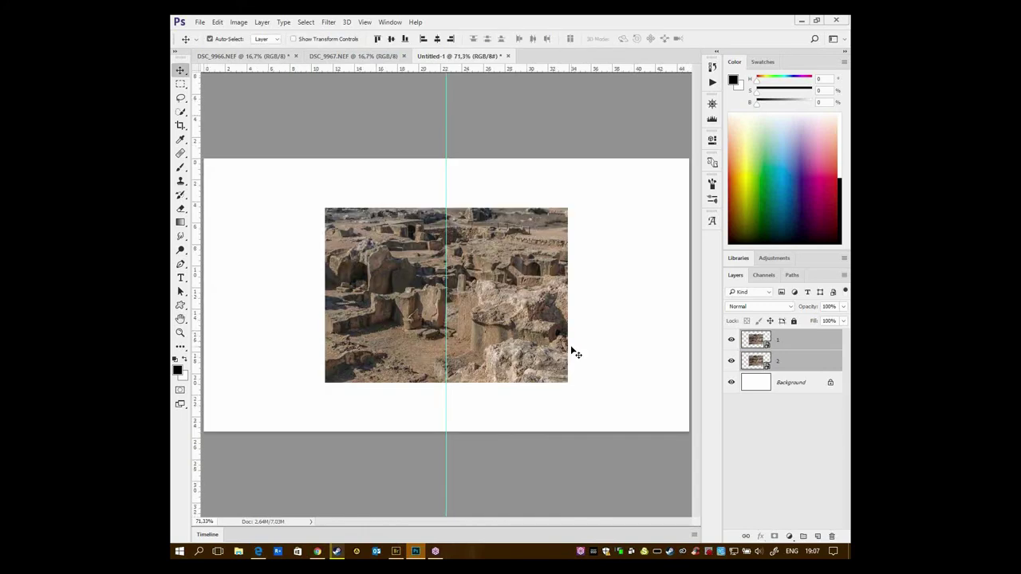
# - Move layer 1 into the canvas's left half and layer 2 into the right half
pyautogui.click(804, 393)
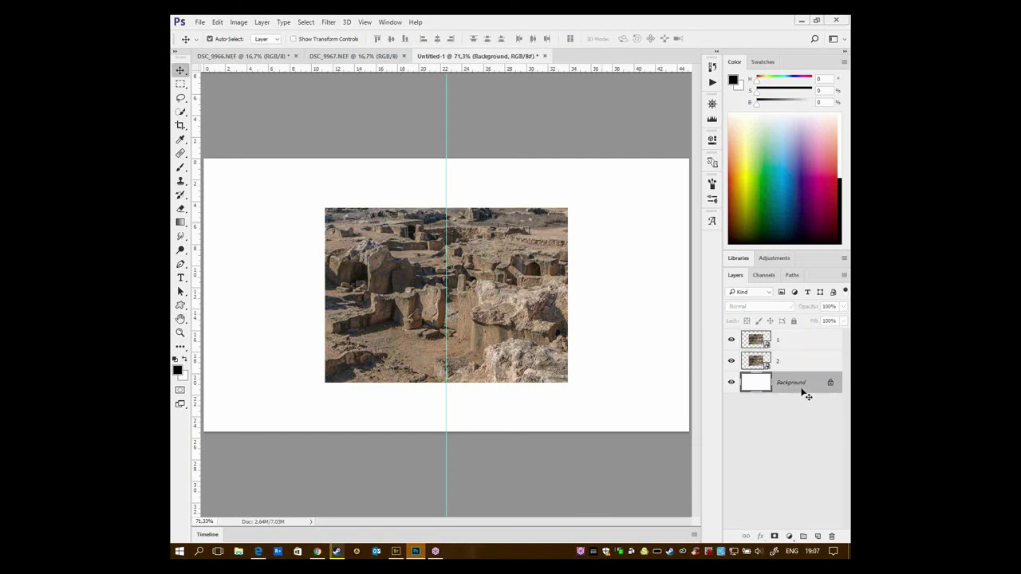
pyautogui.click(517, 256)
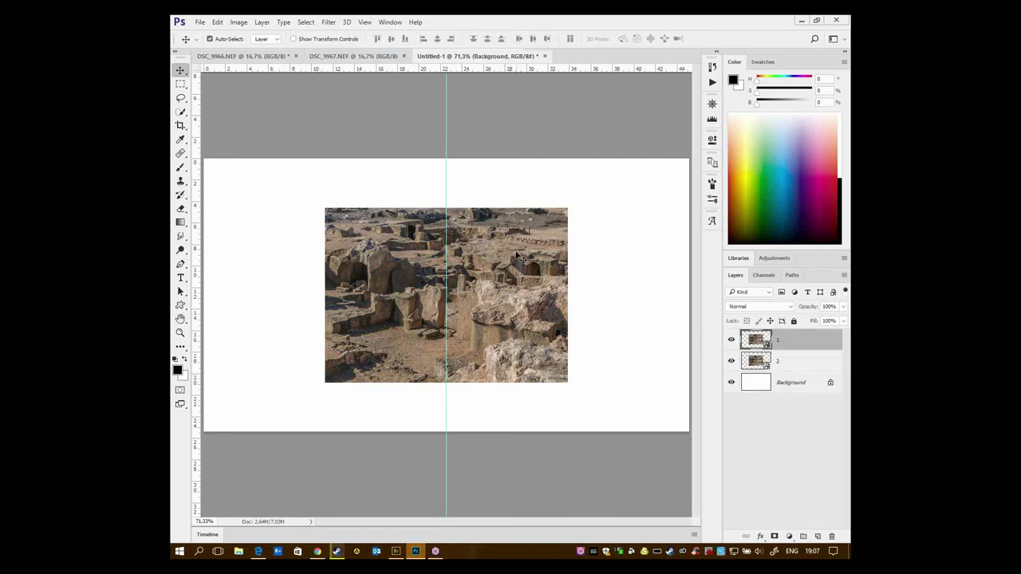
pyautogui.moveTo(517, 256); pyautogui.dragTo(396, 252)
pyautogui.moveTo(500, 249)
pyautogui.mouseDown()
pyautogui.moveTo(630, 249)
pyautogui.moveTo(618, 250)
pyautogui.mouseUp()
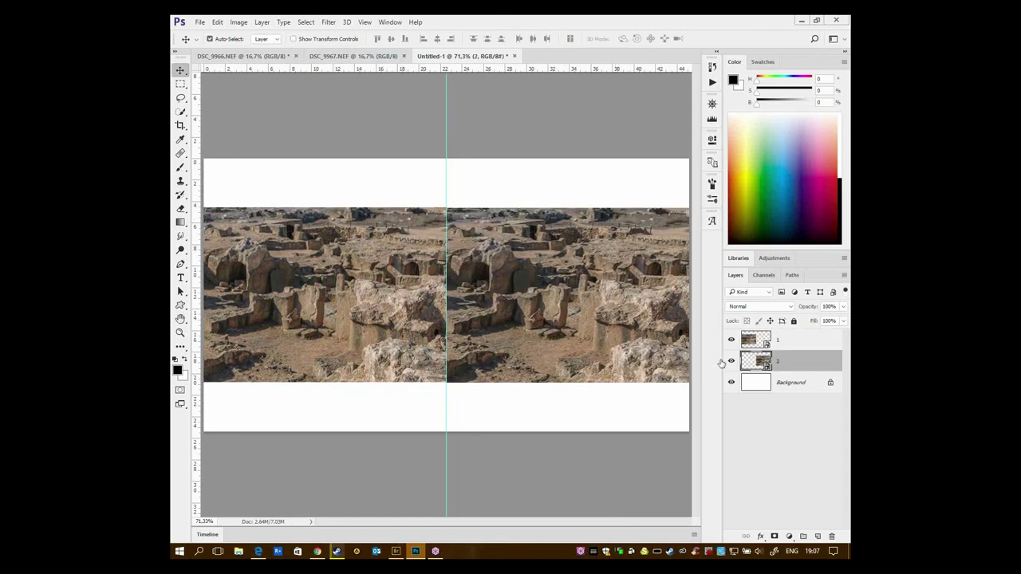
pyautogui.click(731, 340)
pyautogui.hotkey('alt', 'Tab')
pyautogui.hotkey('alt', 'Tab')
pyautogui.hotkey('alt', 'Tab')
pyautogui.hotkey('alt', 'Tab')
# - Flip between DSC_9966.NEF and DSC_9967.NEF in full-screen preview, ending with DSC_9967 selected
pyautogui.click(390, 160)
pyautogui.press('space')
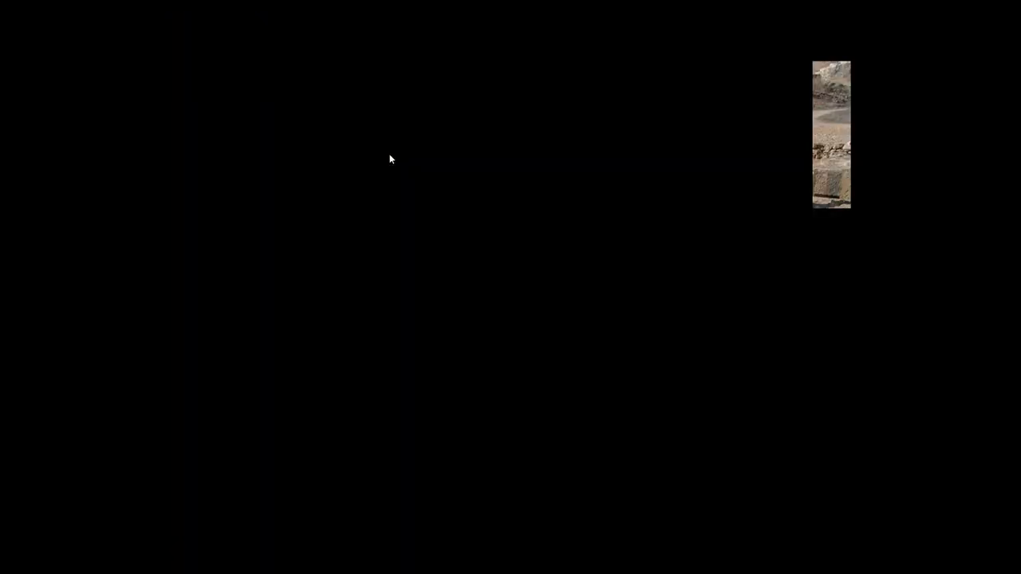
pyautogui.press('Right')
pyautogui.press('Right')
pyautogui.press('Right')
pyautogui.press('Right')
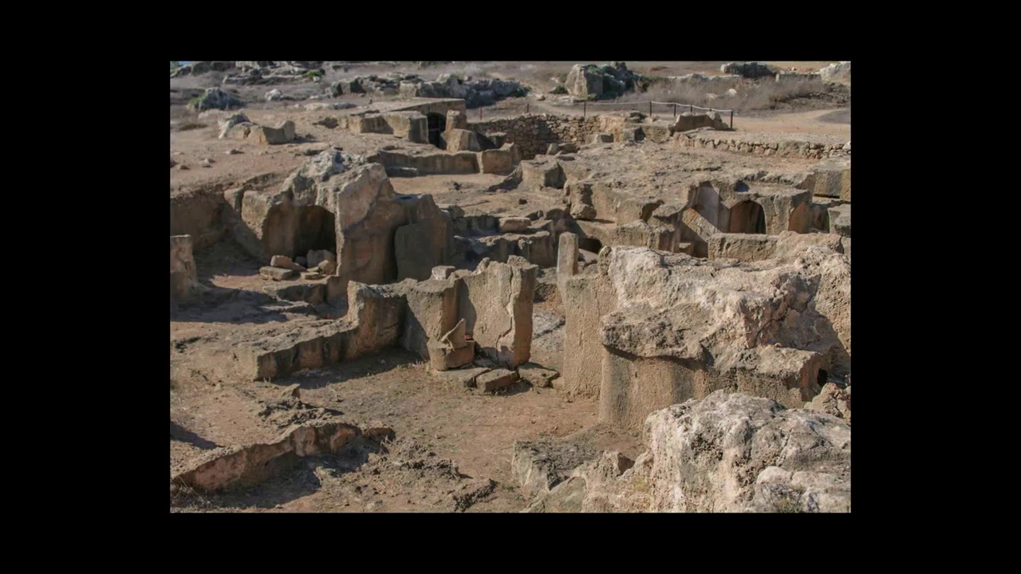
pyautogui.press('space')
pyautogui.press('Left')
pyautogui.press('space')
pyautogui.press('Right')
pyautogui.press('Left')
pyautogui.press('space')
pyautogui.click(390, 160)
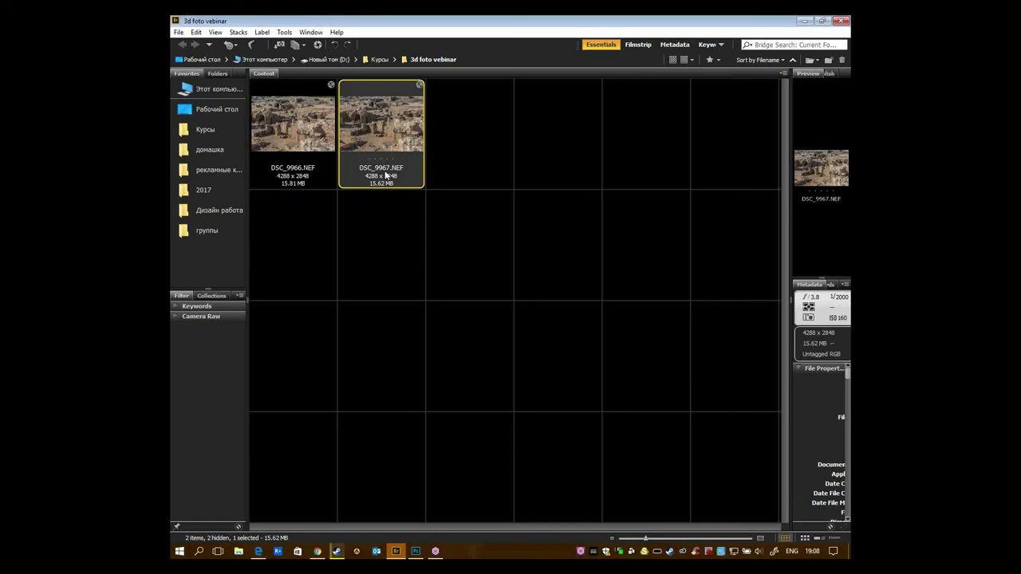
# - Compare both shots full-screen again, then drag DSC_9967.NEF ahead of DSC_9966.NEF
pyautogui.click(303, 130)
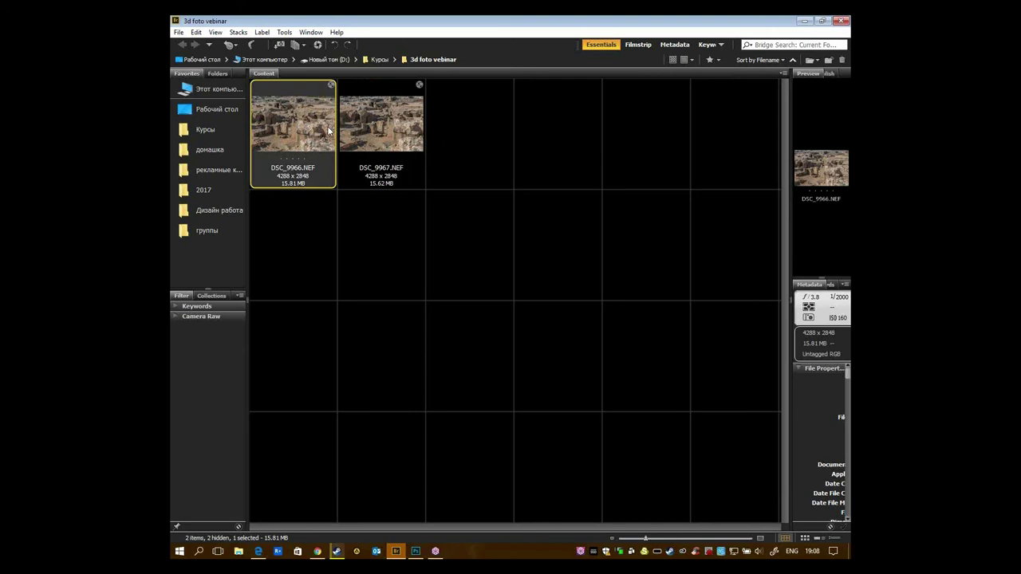
pyautogui.press('space')
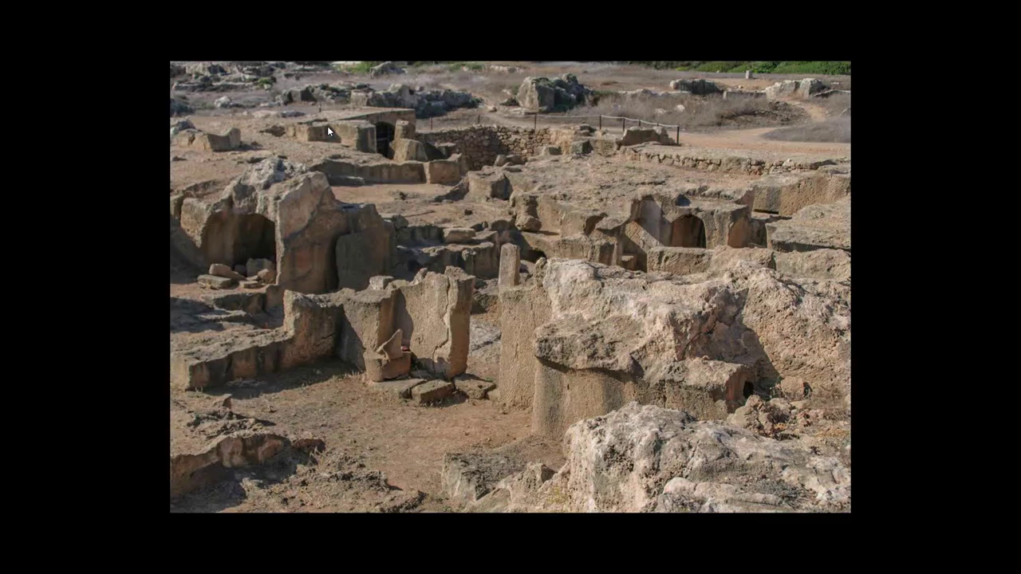
pyautogui.press('Right')
pyautogui.press('Left')
pyautogui.press('Right')
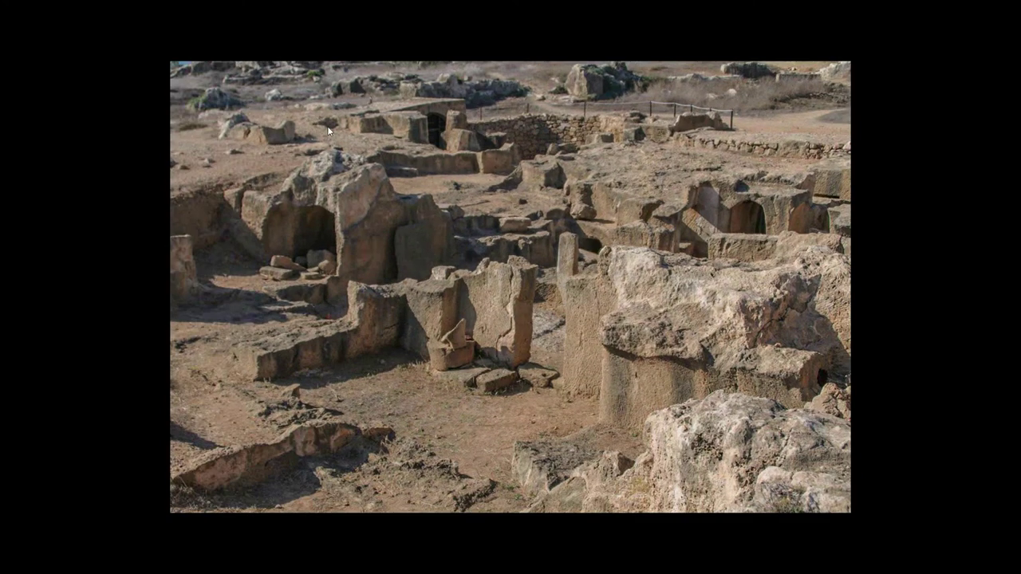
pyautogui.press('space')
pyautogui.click(314, 148)
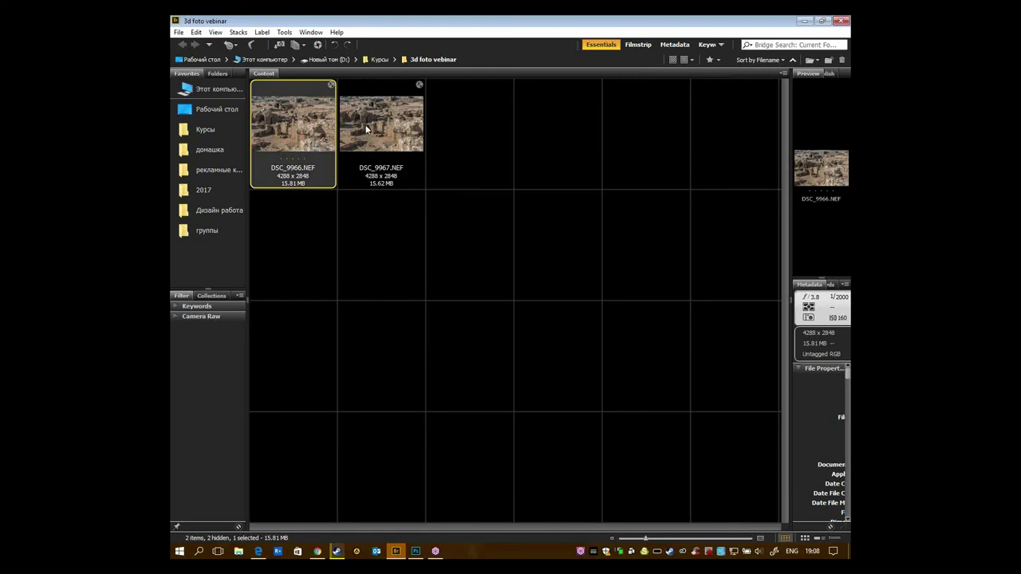
pyautogui.moveTo(366, 130); pyautogui.dragTo(279, 159)
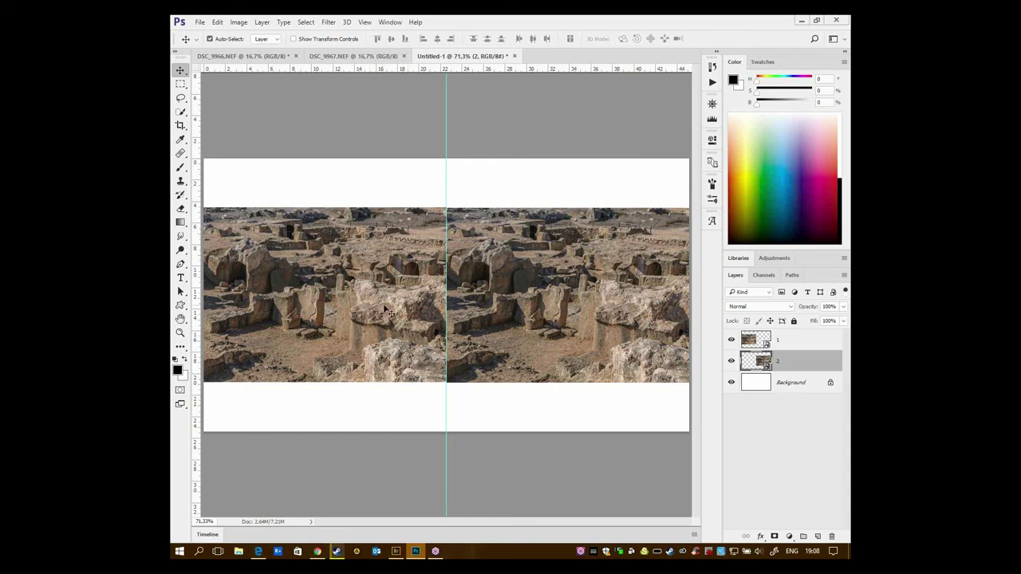
# - Nudge both ruin photos up and align all layers to the canvas's vertical centre
pyautogui.moveTo(351, 312); pyautogui.dragTo(352, 306)
pyautogui.moveTo(536, 295); pyautogui.dragTo(537, 290)
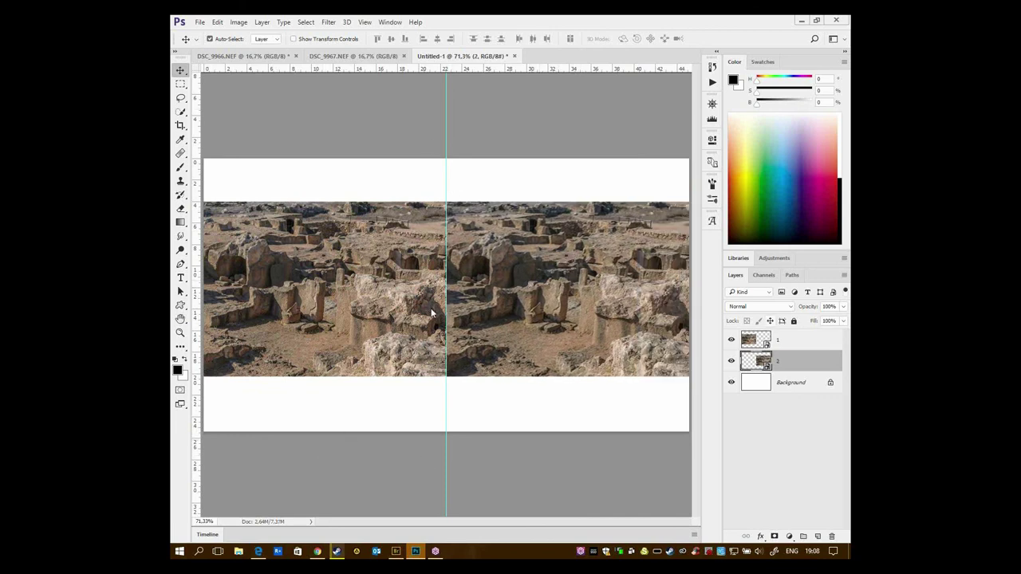
pyautogui.click(790, 339)
pyautogui.keyDown('shift'); pyautogui.click(791, 382); pyautogui.keyUp('shift')
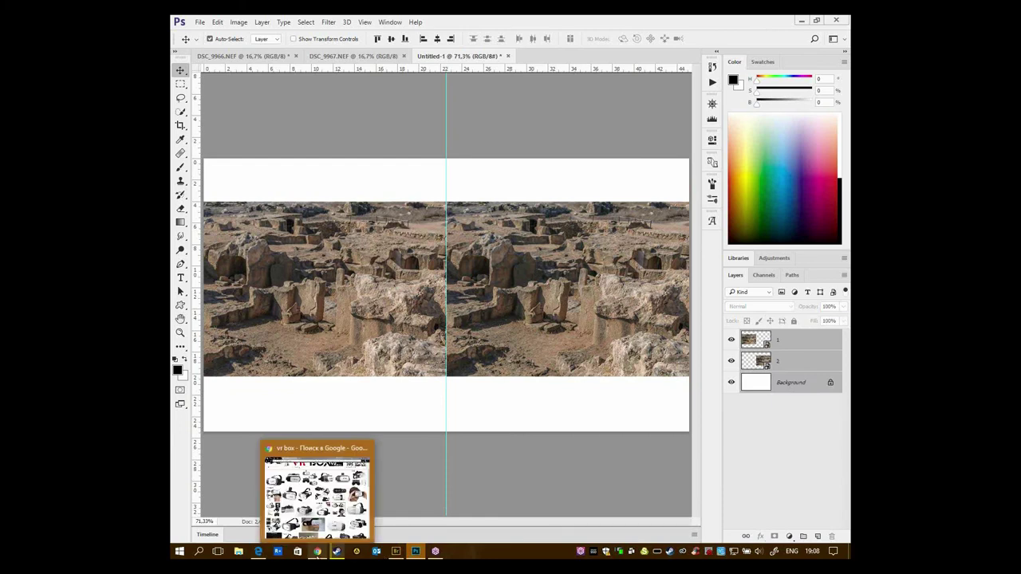
pyautogui.click(391, 41)
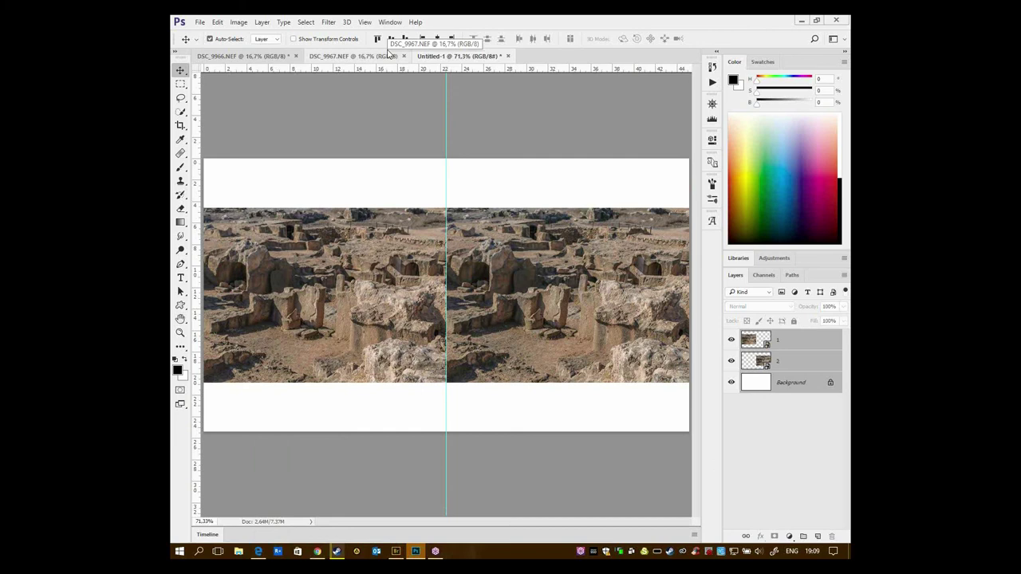
pyautogui.click(804, 393)
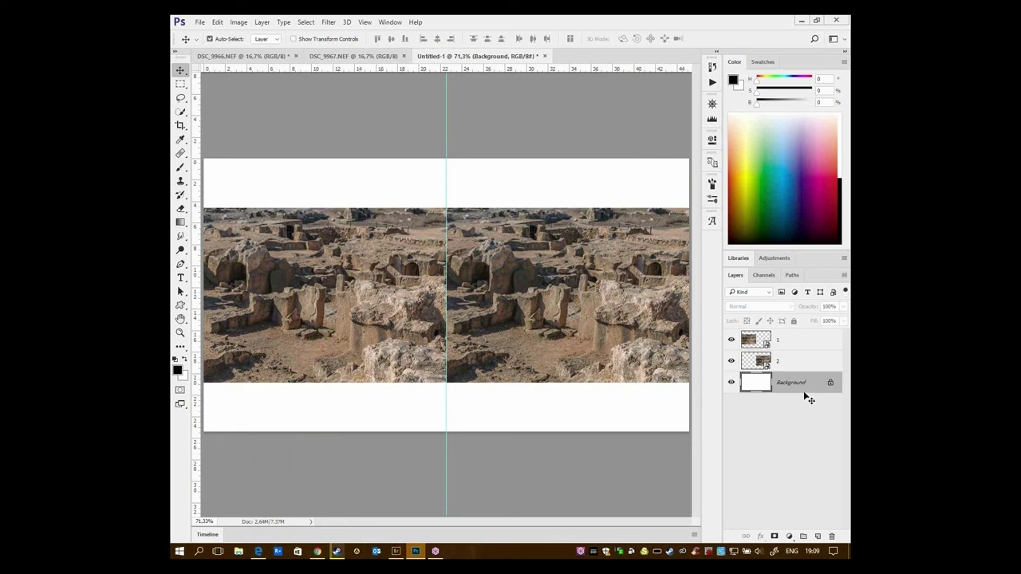
# - Fill the Background layer with the black foreground colour using Alt+Backspace
pyautogui.press('ctrl')
pyautogui.hotkey('alt', 'BackSpace')
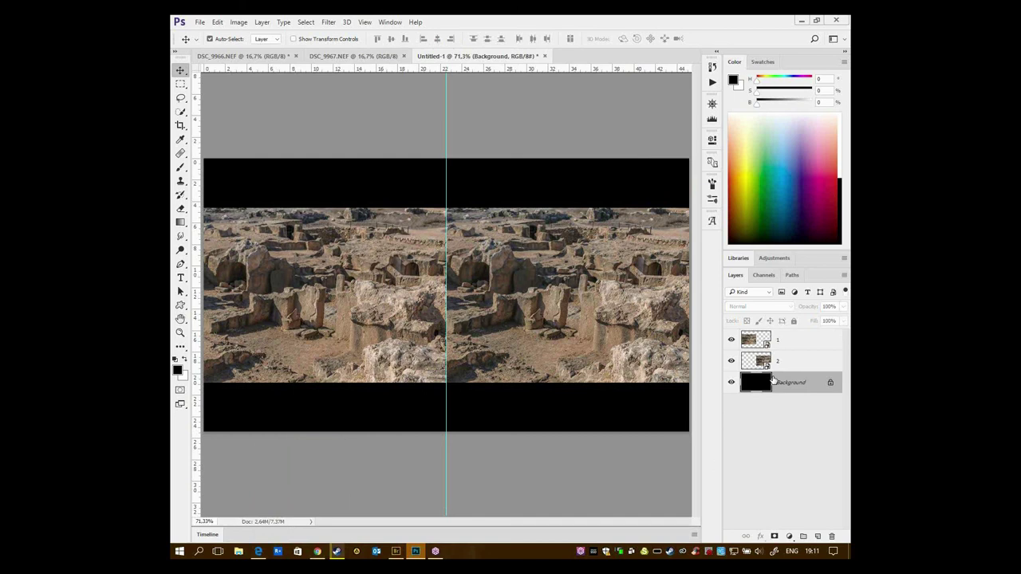
pyautogui.hotkey('ctrl', '+')
pyautogui.hotkey('ctrl', '+')
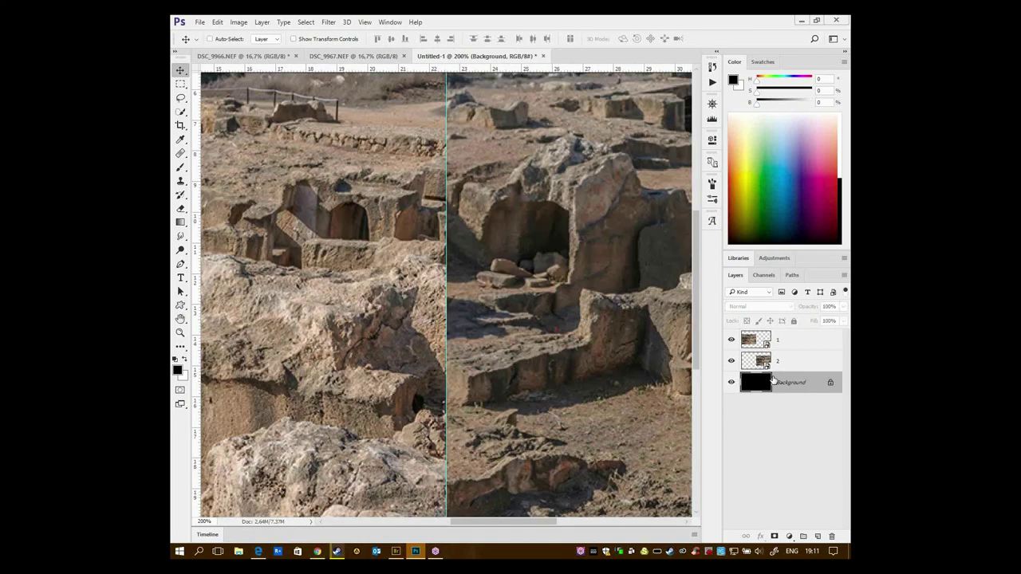
pyautogui.hotkey('ctrl', '+')
pyautogui.hotkey('ctrl', '+')
pyautogui.moveTo(240, 199); pyautogui.dragTo(492, 253)
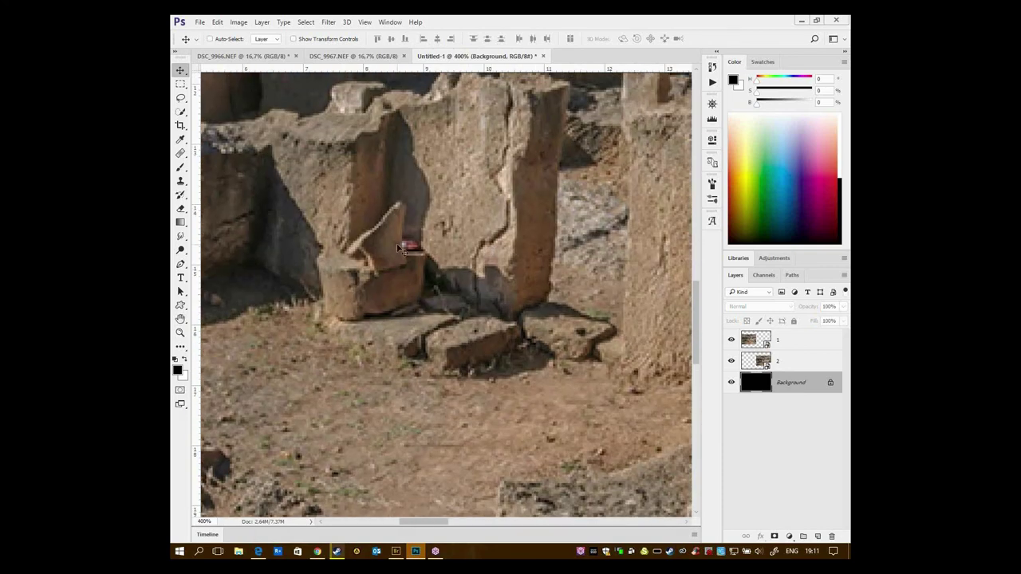
pyautogui.hotkey('ctrl', '-')
pyautogui.hotkey('ctrl', '-')
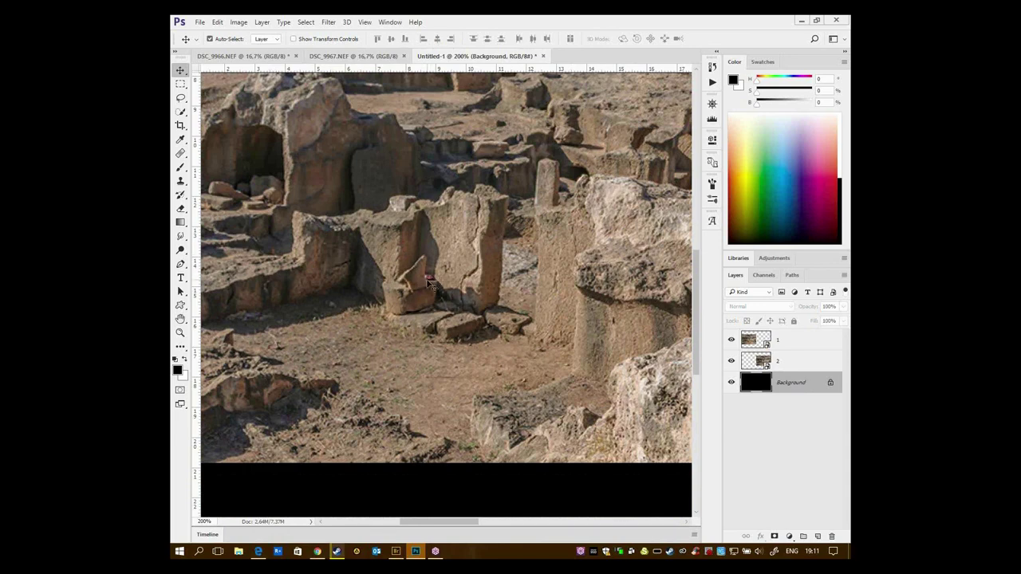
pyautogui.moveTo(603, 338)
pyautogui.mouseDown()
pyautogui.moveTo(474, 324)
pyautogui.moveTo(383, 339)
pyautogui.mouseUp()
pyautogui.moveTo(453, 329)
pyautogui.mouseDown()
pyautogui.moveTo(502, 321)
pyautogui.moveTo(416, 209)
pyautogui.mouseUp()
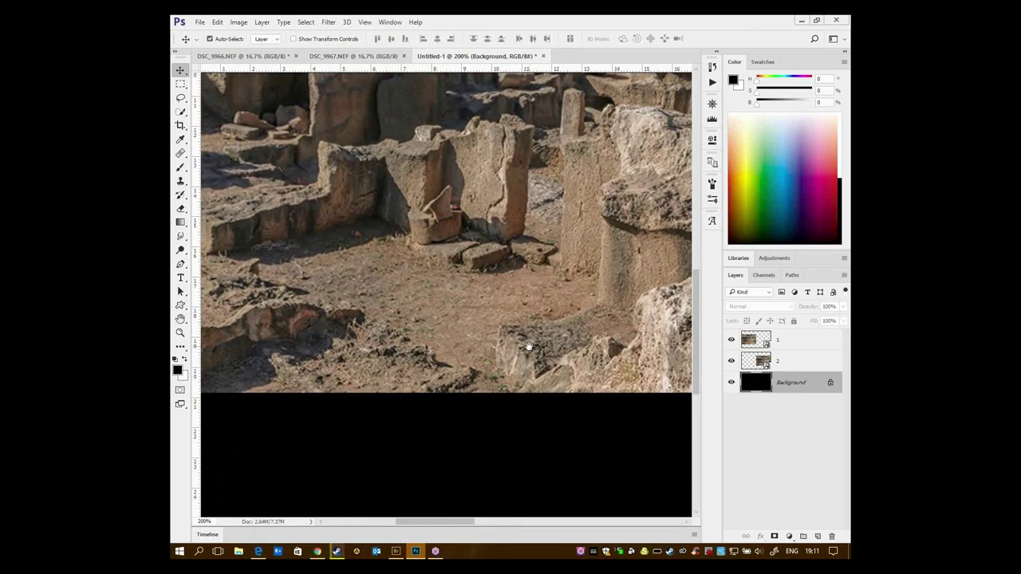
pyautogui.moveTo(572, 288); pyautogui.dragTo(422, 321)
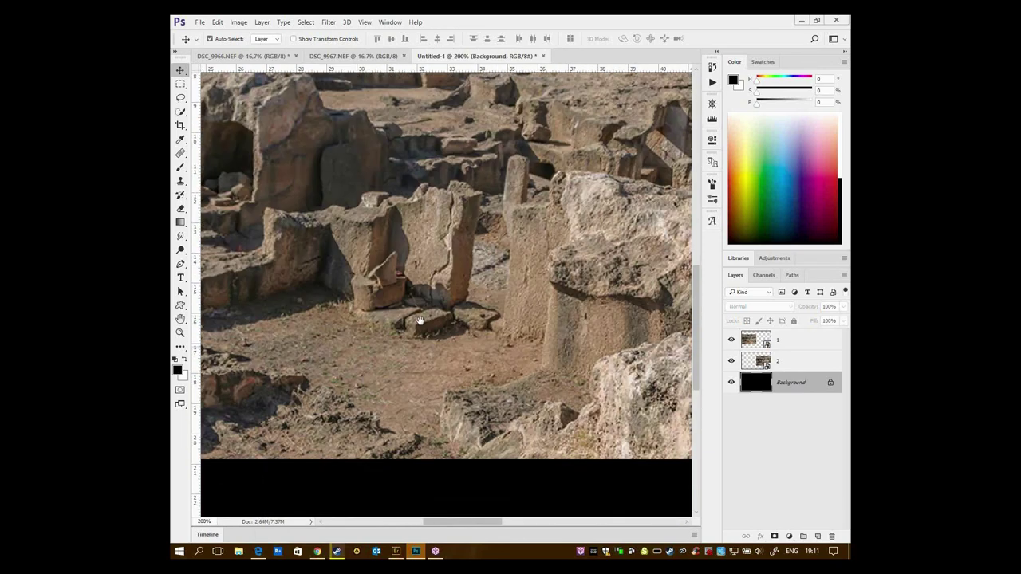
pyautogui.moveTo(329, 296); pyautogui.dragTo(477, 310)
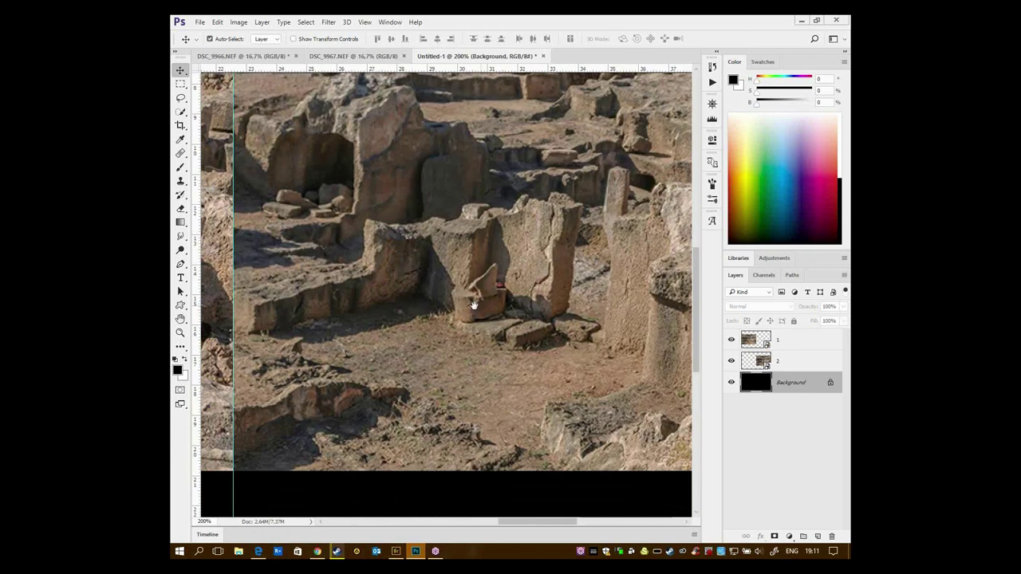
pyautogui.hotkey('ctrl', '0')
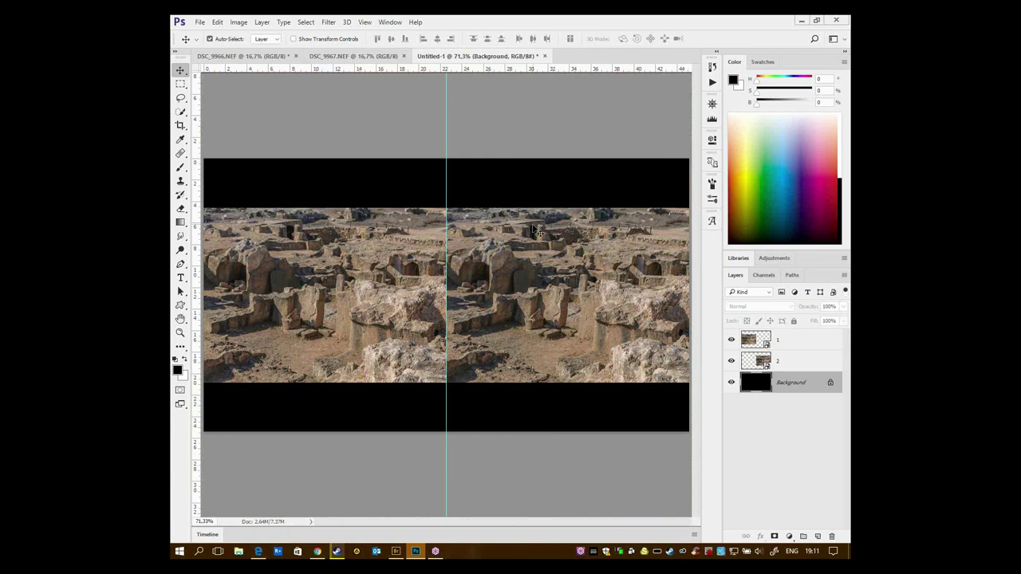
pyautogui.moveTo(536, 230); pyautogui.dragTo(351, 234)
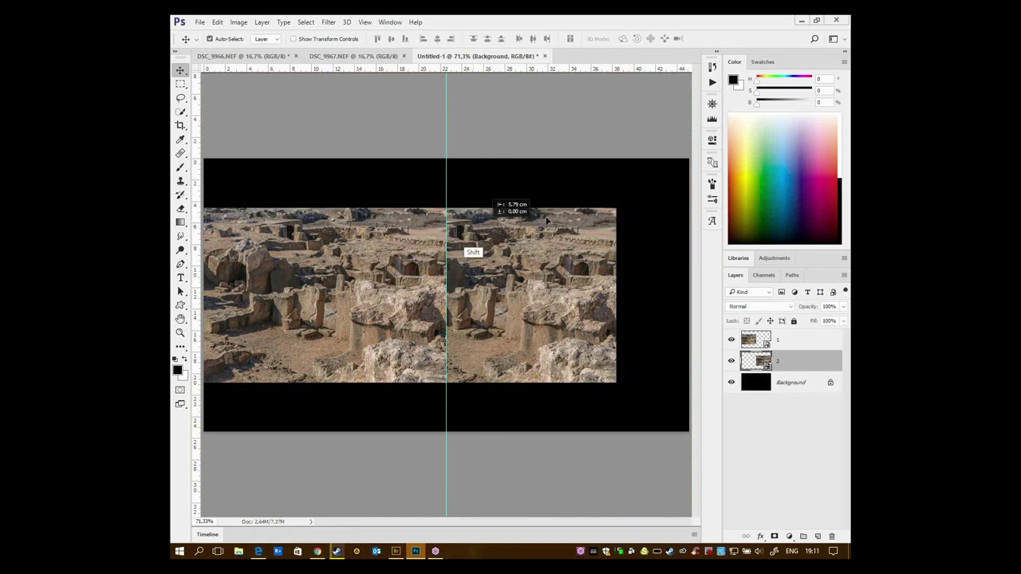
pyautogui.moveTo(312, 292); pyautogui.dragTo(559, 275)
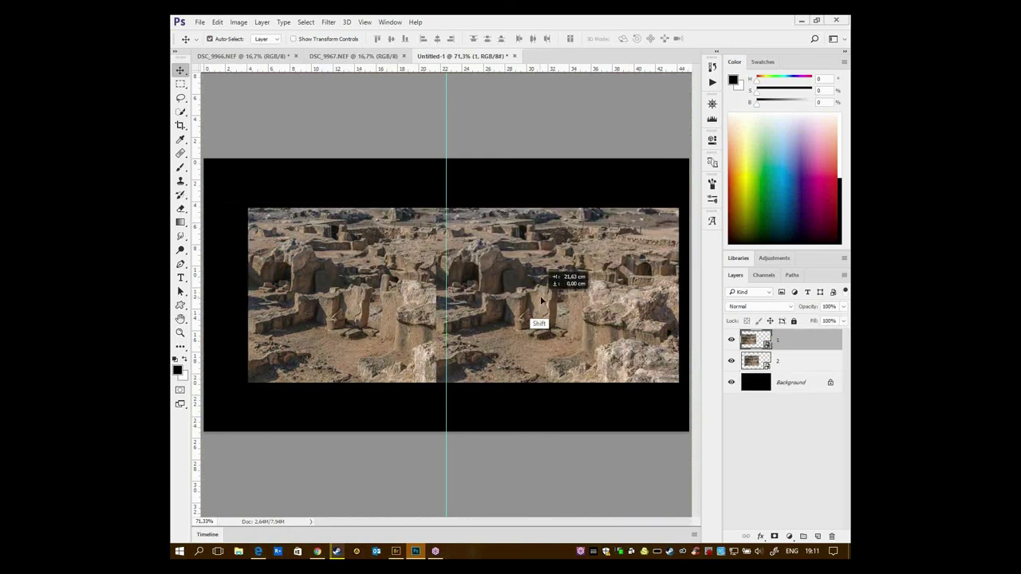
pyautogui.moveTo(409, 317); pyautogui.dragTo(364, 318)
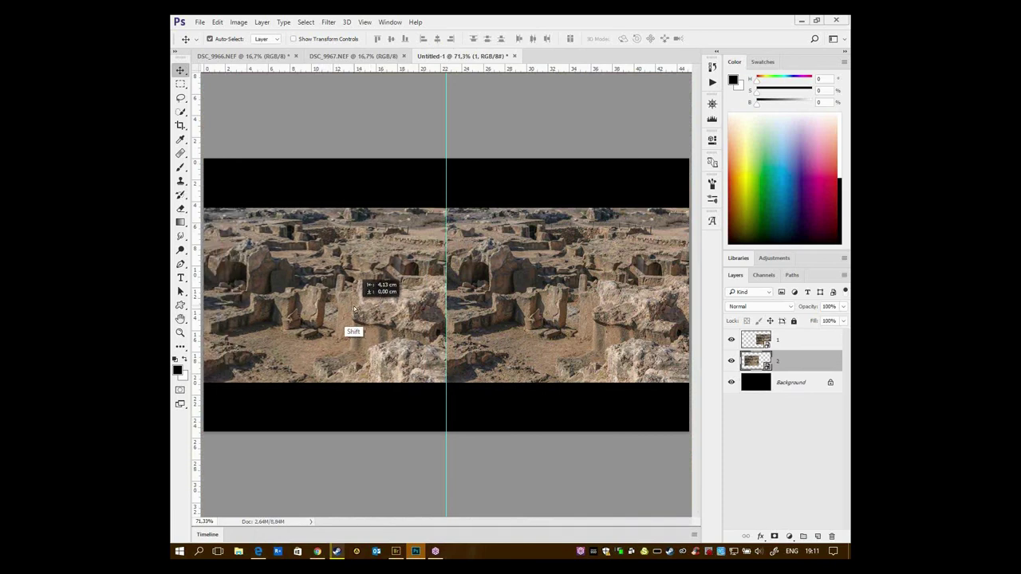
pyautogui.press('z')
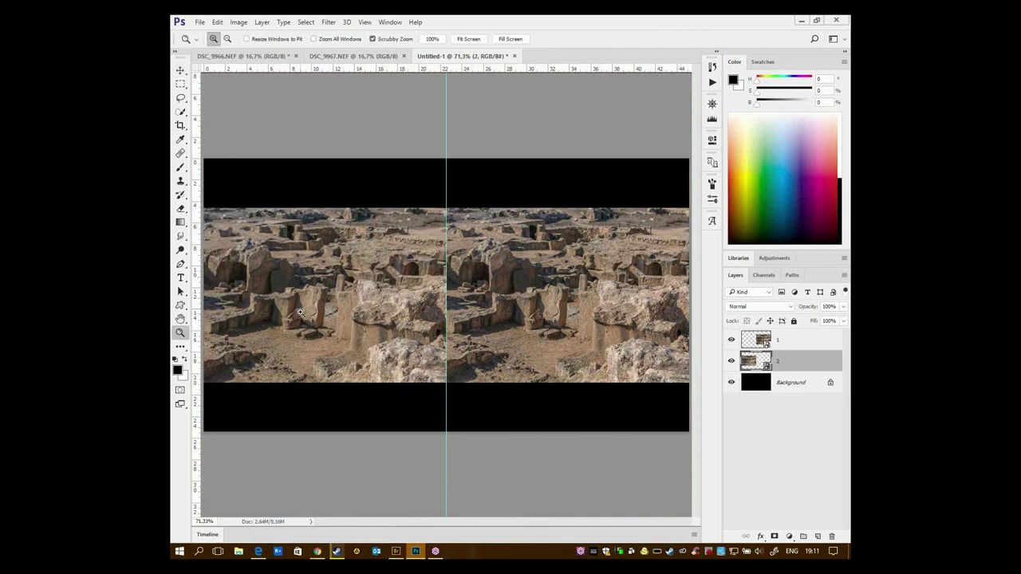
pyautogui.moveTo(287, 305); pyautogui.dragTo(539, 213)
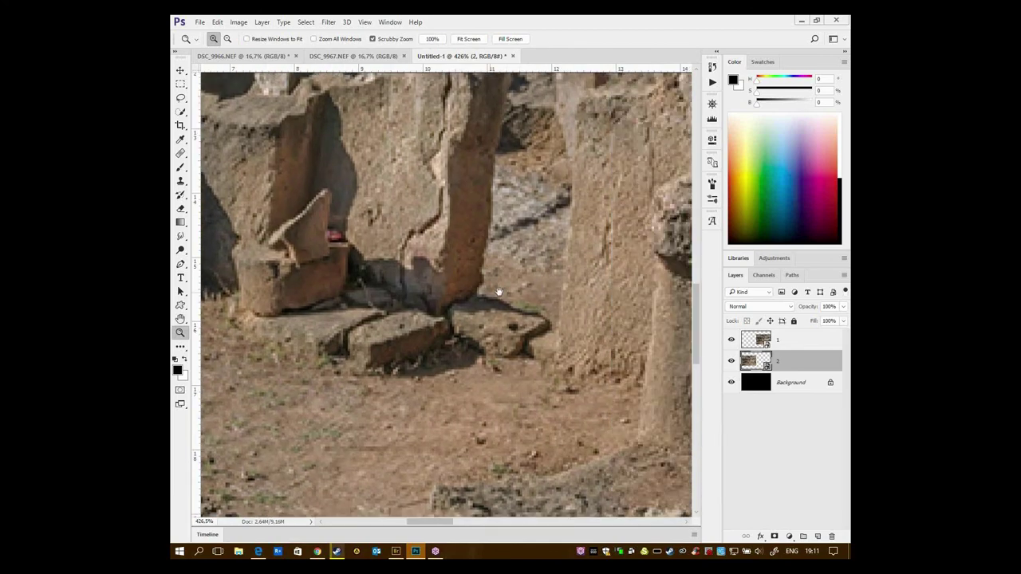
pyautogui.moveTo(580, 287); pyautogui.dragTo(317, 305)
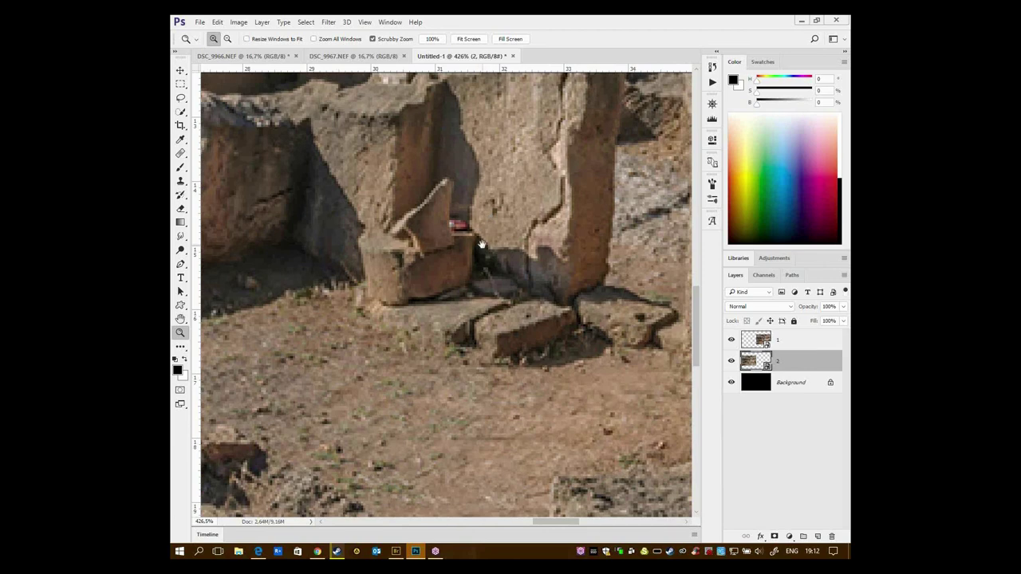
pyautogui.moveTo(333, 310); pyautogui.dragTo(754, 345)
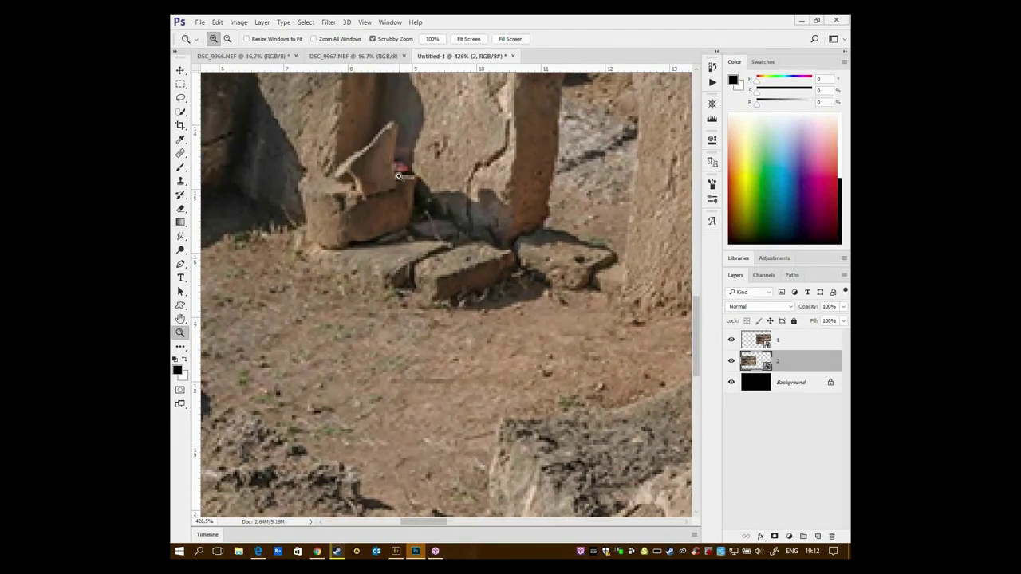
pyautogui.hotkey('ctrl', '0')
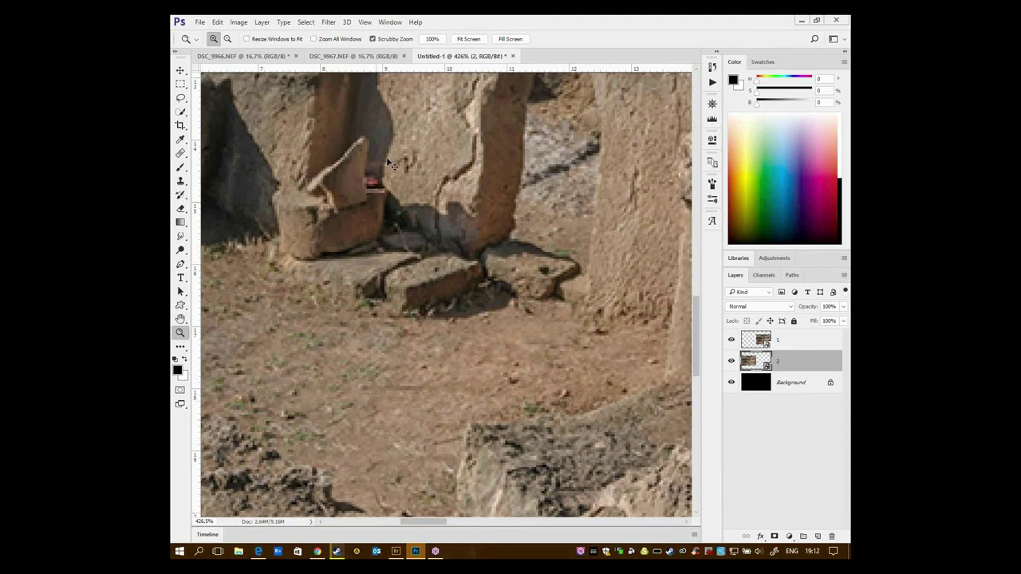